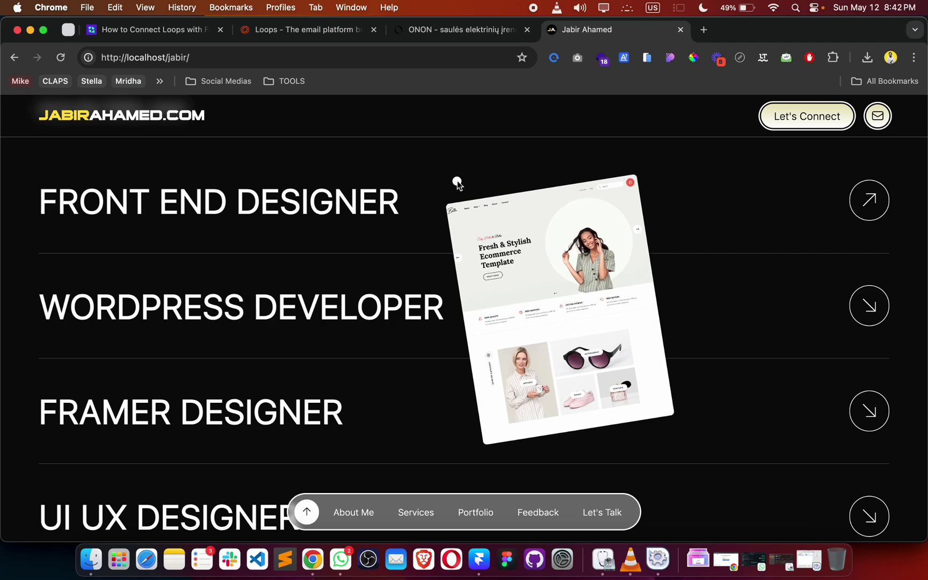
Step: Switch to Framer and draw a frame about 1239 × 179 on the empty canvas beside the Desktop page
key(ctrl+Up)
click(260, 160)
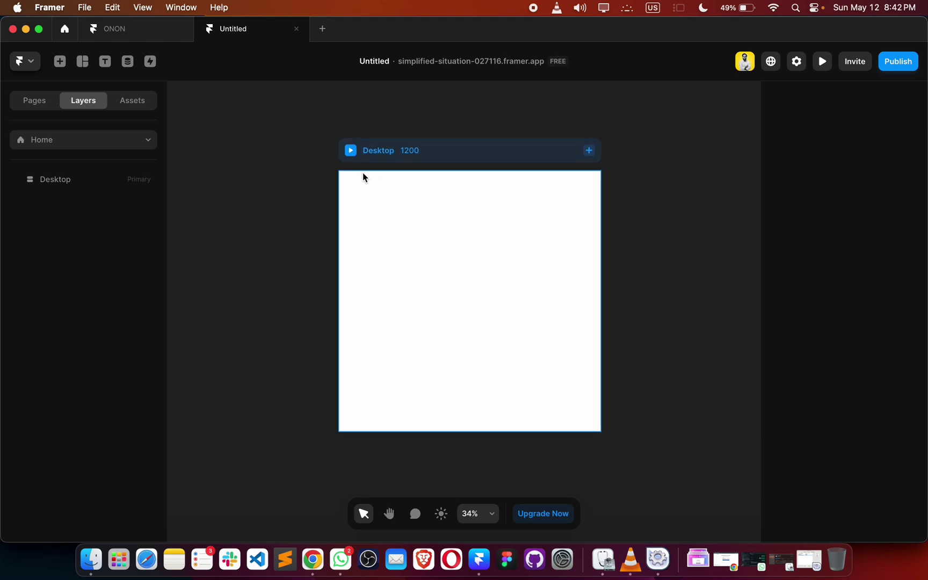
scroll(269, 157, left, 4)
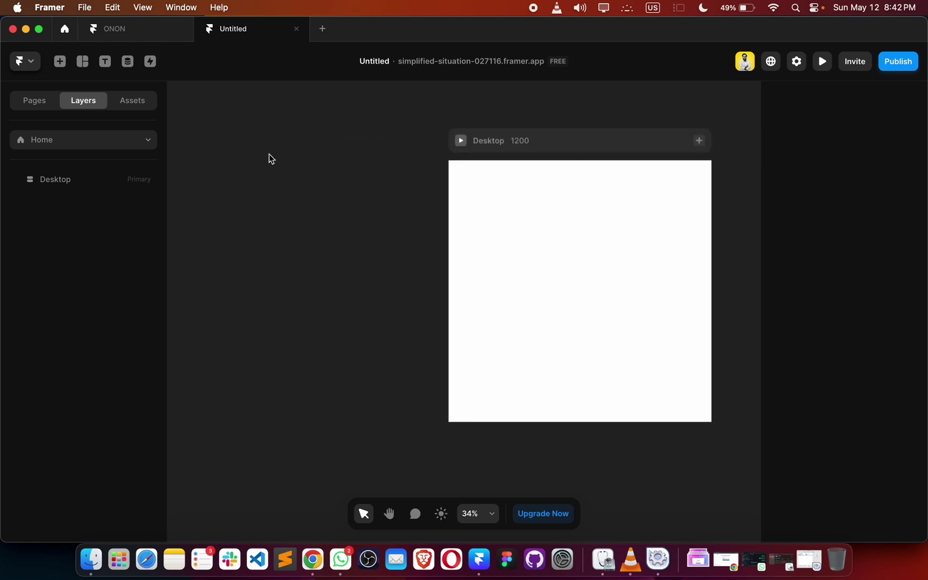
scroll(271, 162, left, 3)
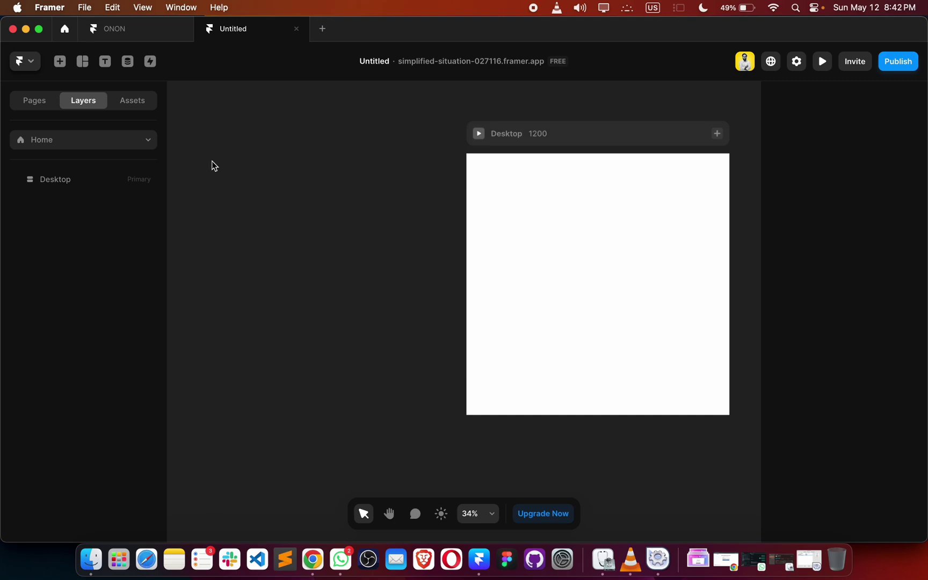
key(f)
drag(227, 153, 499, 193)
Step: Wrap the new frame in a stack
right_click(306, 181)
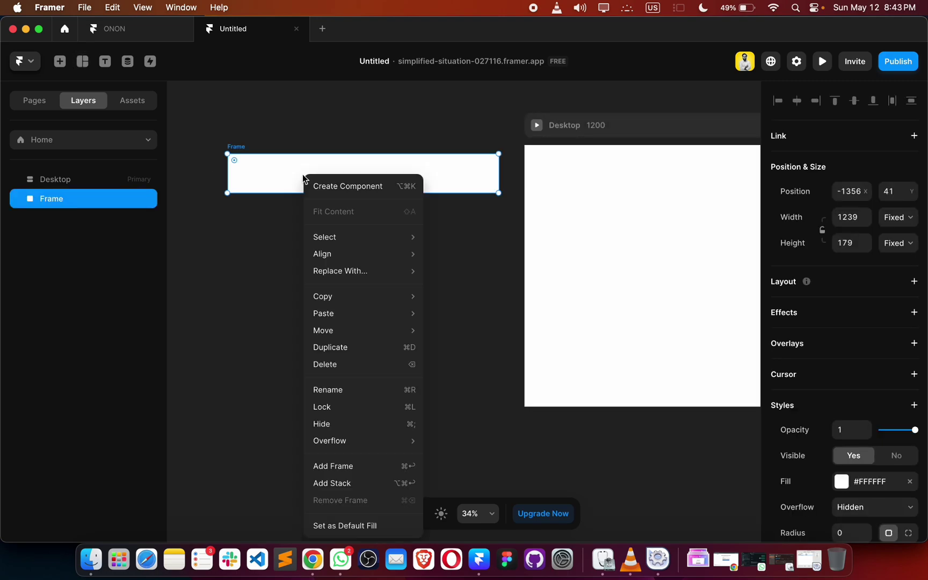
click(337, 483)
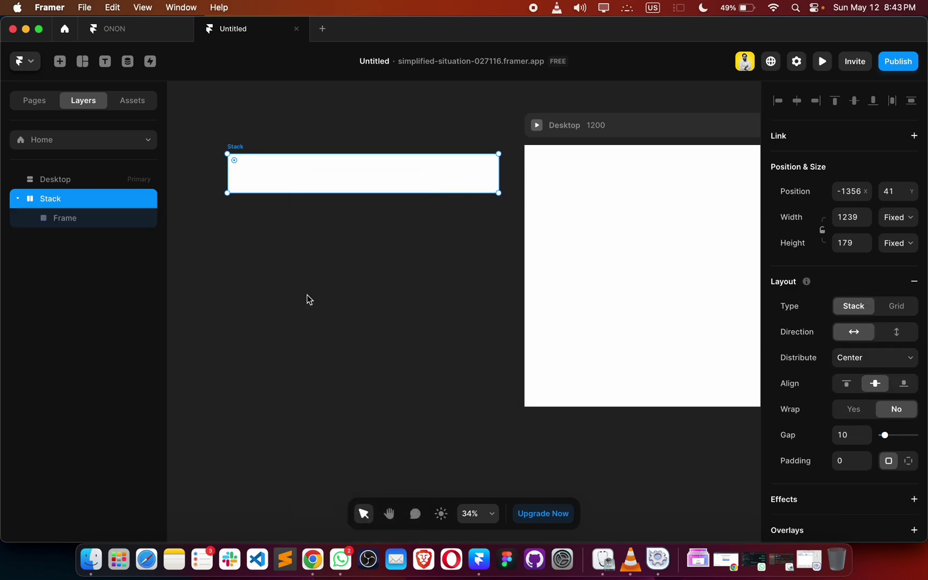
click(307, 296)
Step: Fill the frame inside the stack with black, #000000
click(280, 186)
scroll(871, 331, down, 5)
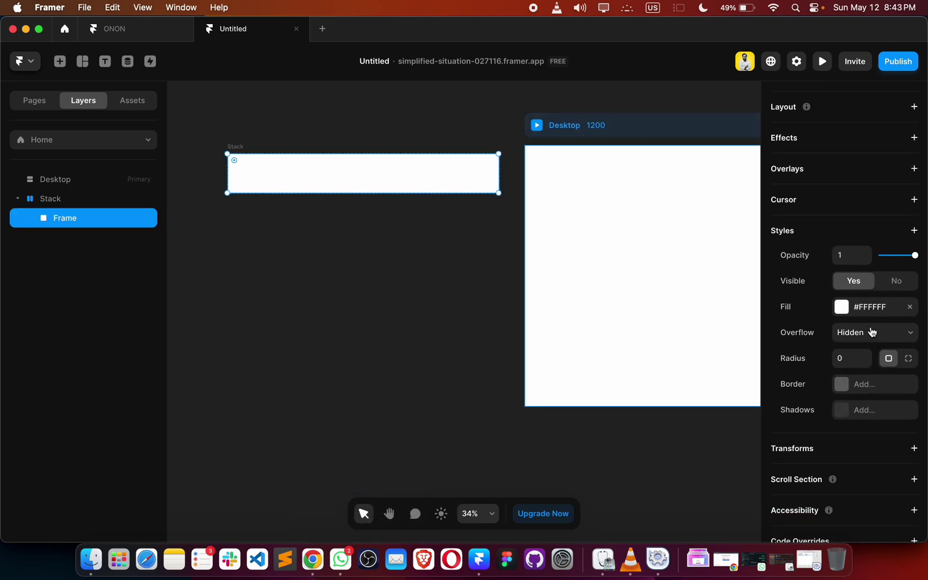
click(841, 307)
drag(698, 356, 477, 521)
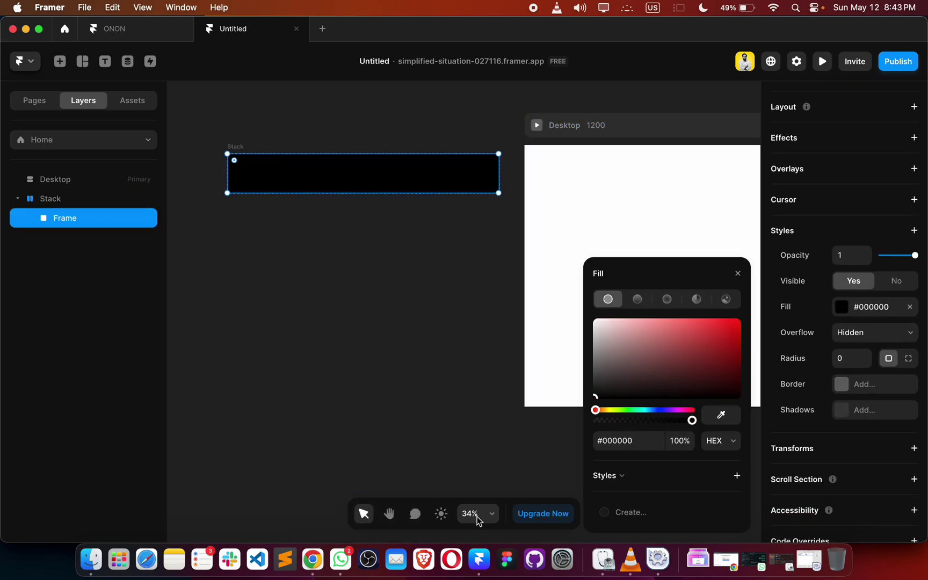
click(417, 404)
click(360, 176)
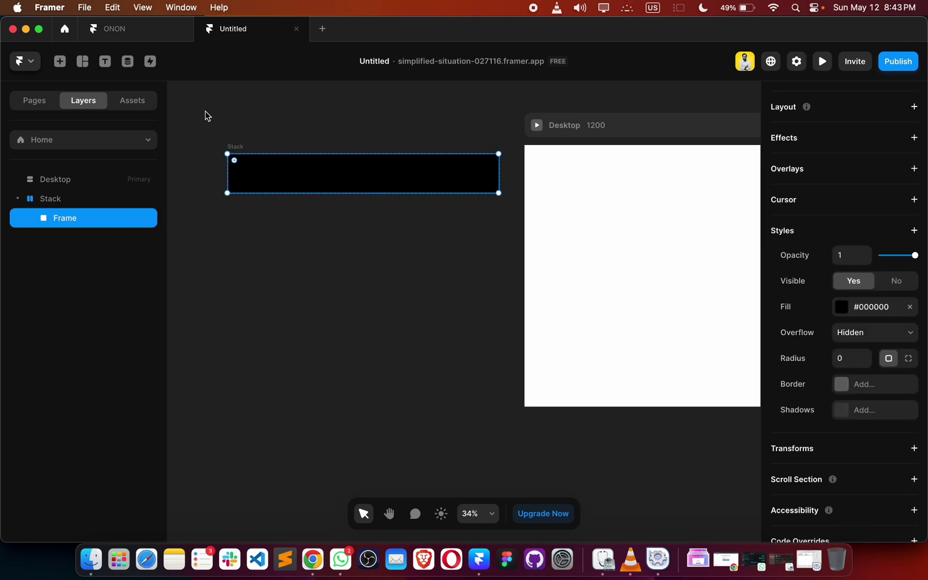
Step: Add a text layer about 385 wide below the stack reading "Web Design"
click(100, 63)
drag(241, 237, 325, 243)
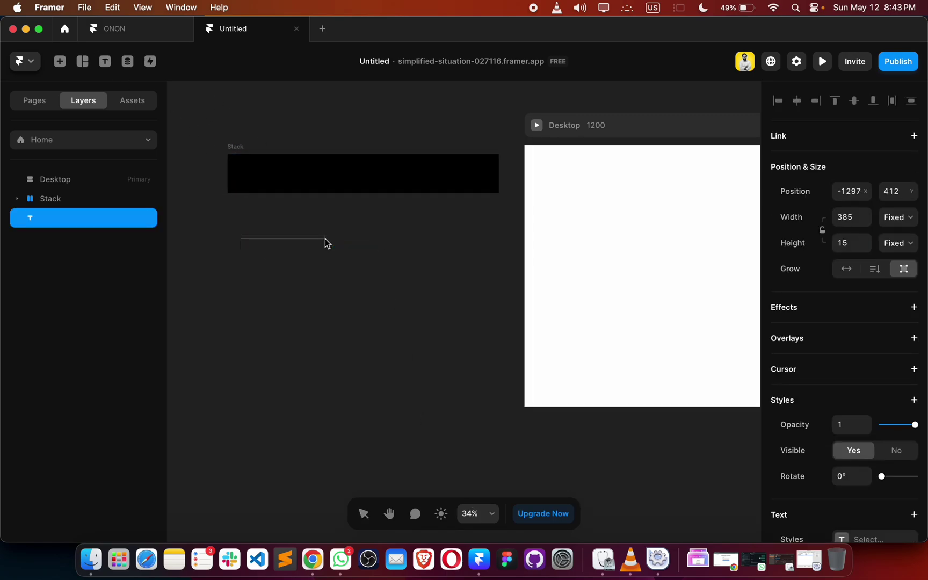
text(Web D)
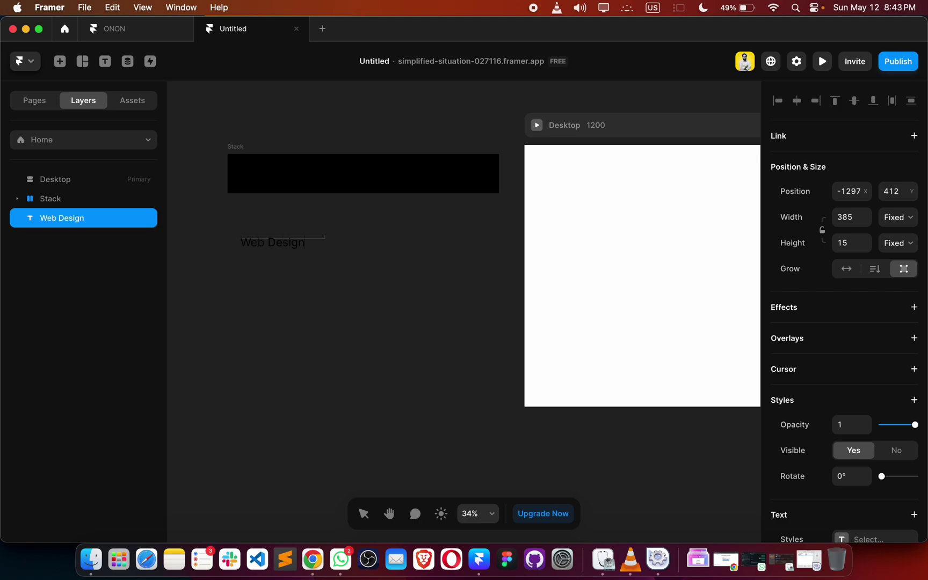
text(esign)
Step: Set the colour of all the "Web Design" text to white, #FFFFFF
key(super+a)
scroll(819, 355, down, 7)
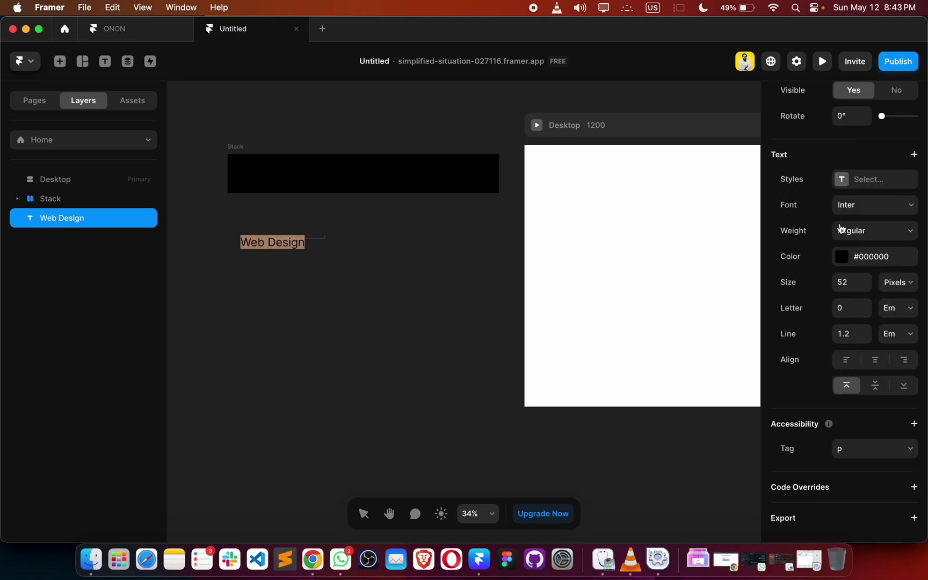
click(840, 256)
drag(669, 336, 550, 253)
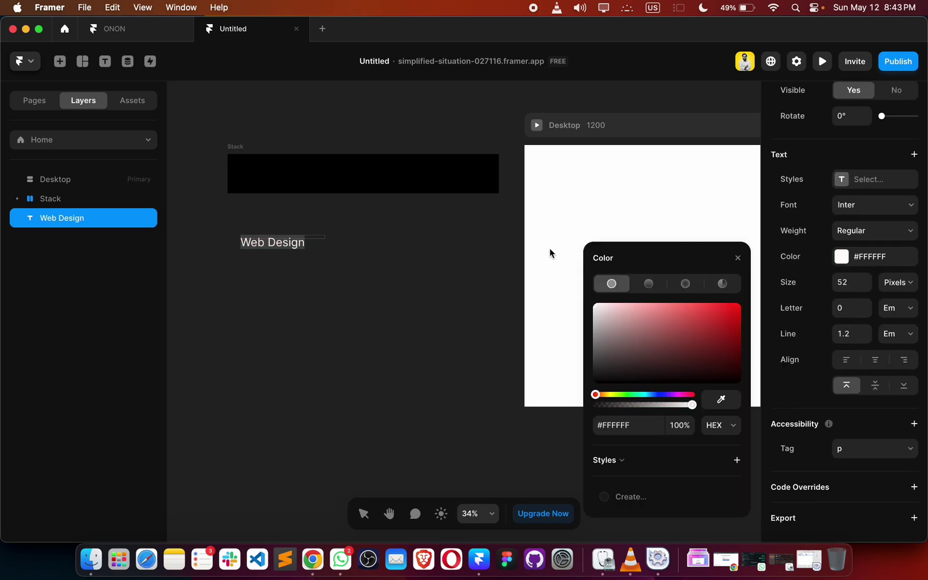
Step: Change the font of the "Web Design" text to Poppins
click(827, 231)
click(859, 209)
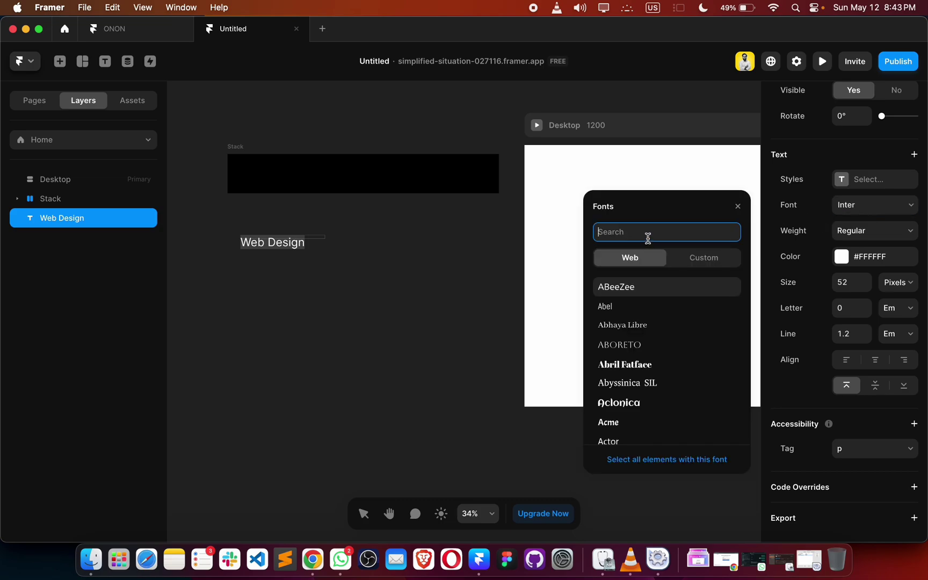
text(popp)
click(666, 286)
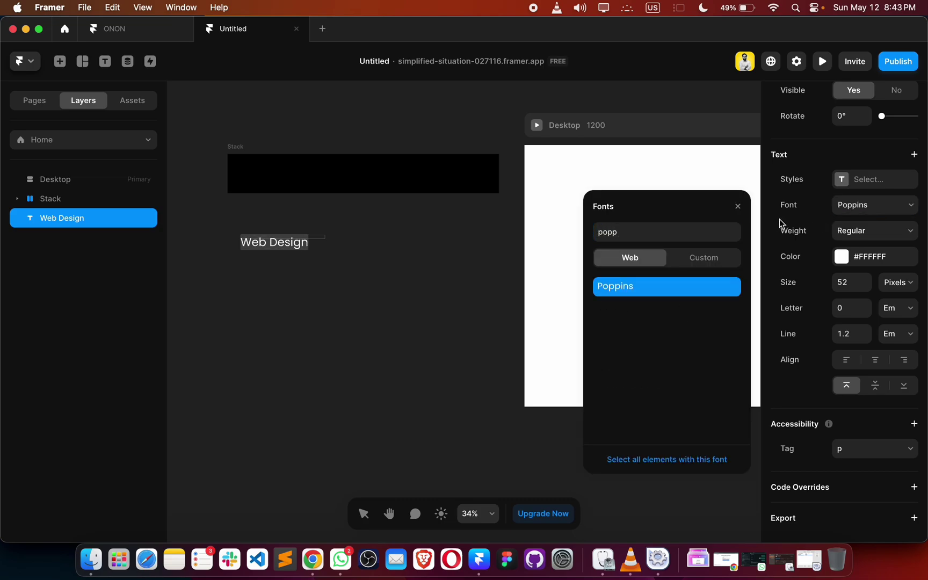
click(780, 223)
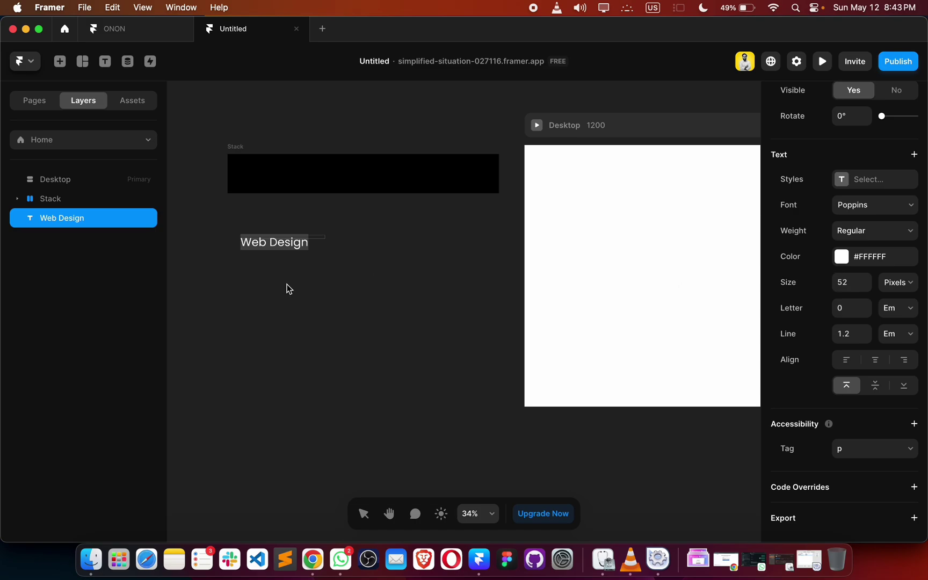
Step: Set the "Web Design" text layer's height to fit its content
drag(324, 240, 323, 242)
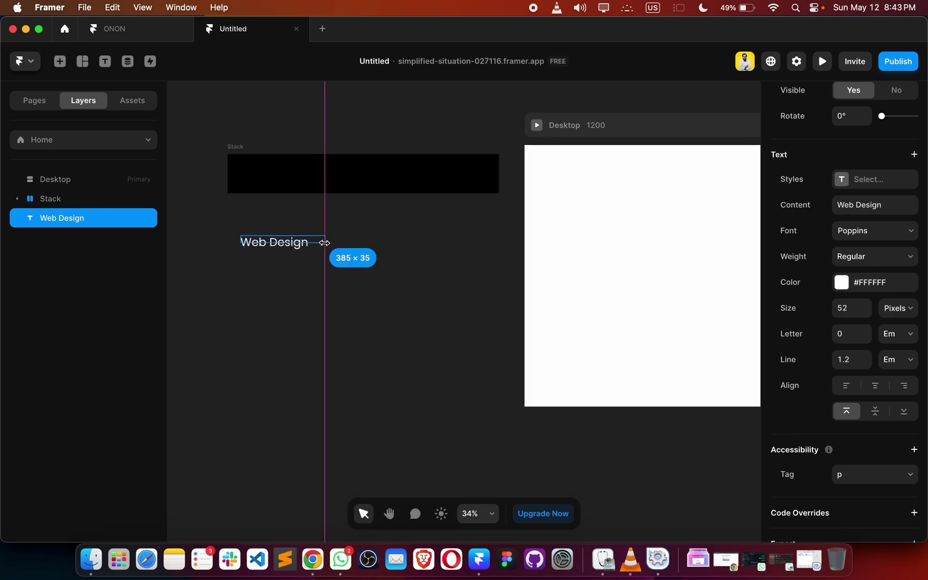
scroll(834, 251, up, 6)
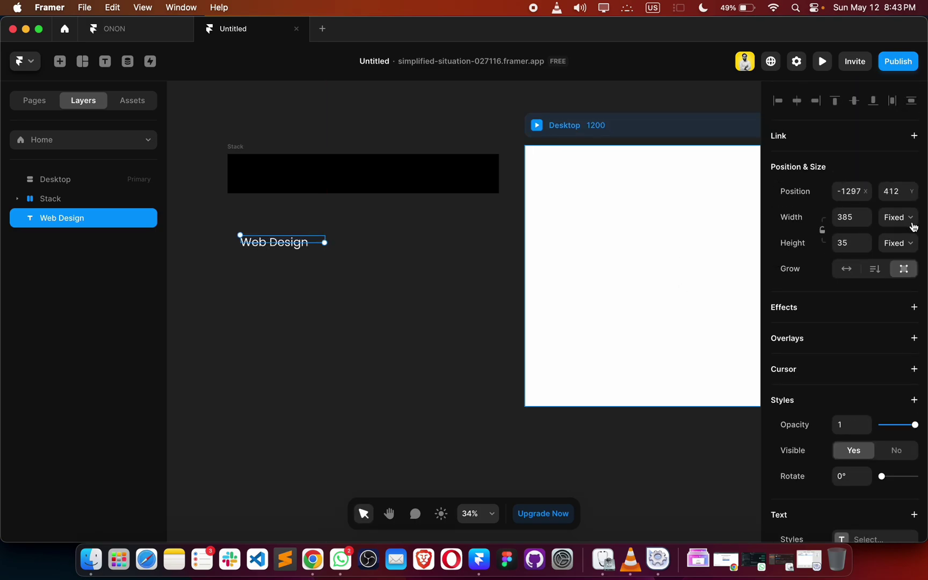
click(904, 254)
click(894, 286)
click(326, 285)
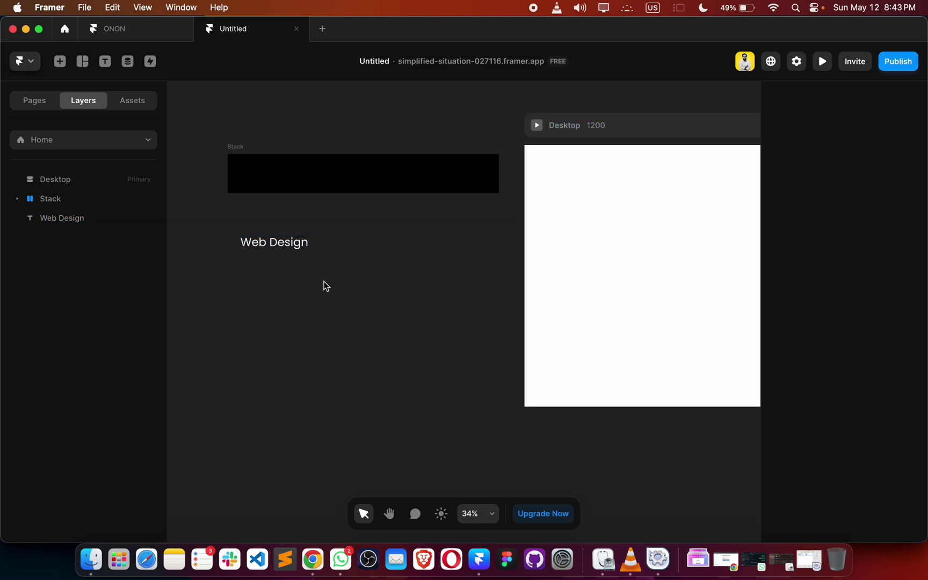
Step: Move the "Web Design" text into the stack's inner frame and remove that frame so the text sits directly in the stack
drag(288, 248, 335, 186)
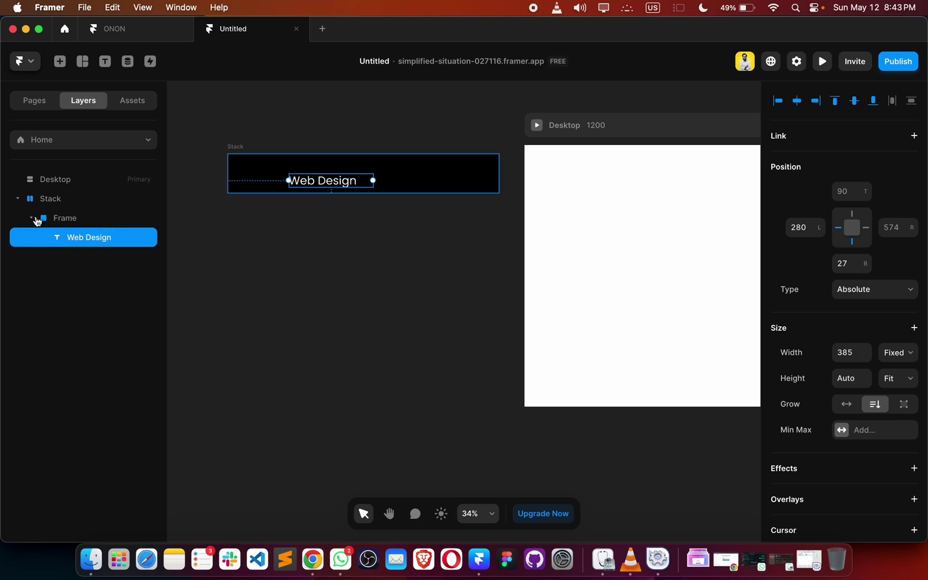
click(43, 201)
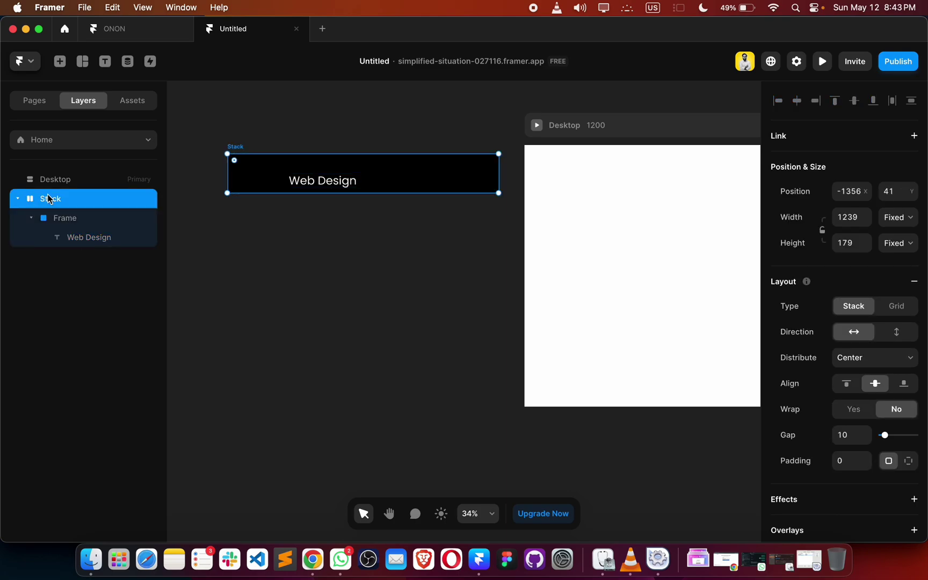
click(61, 219)
right_click(66, 222)
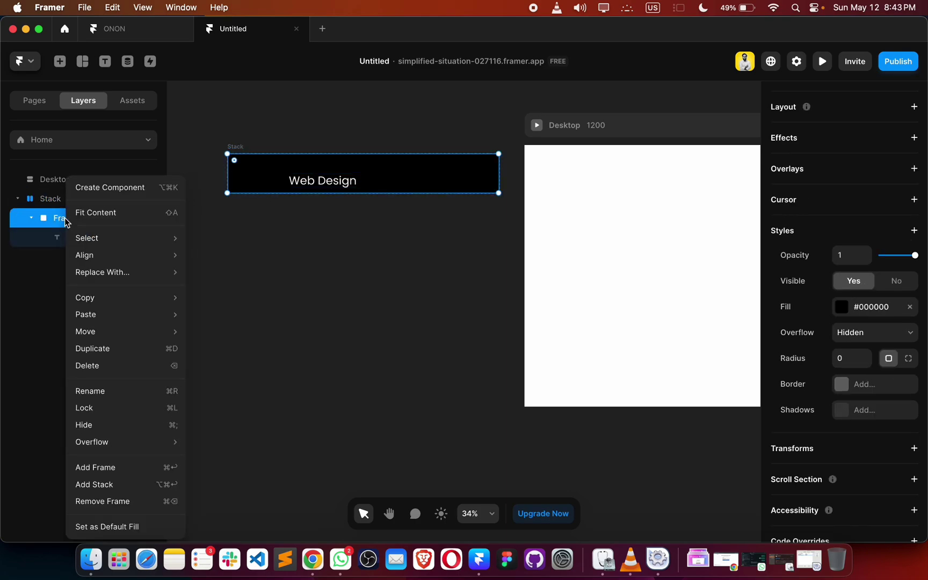
click(87, 497)
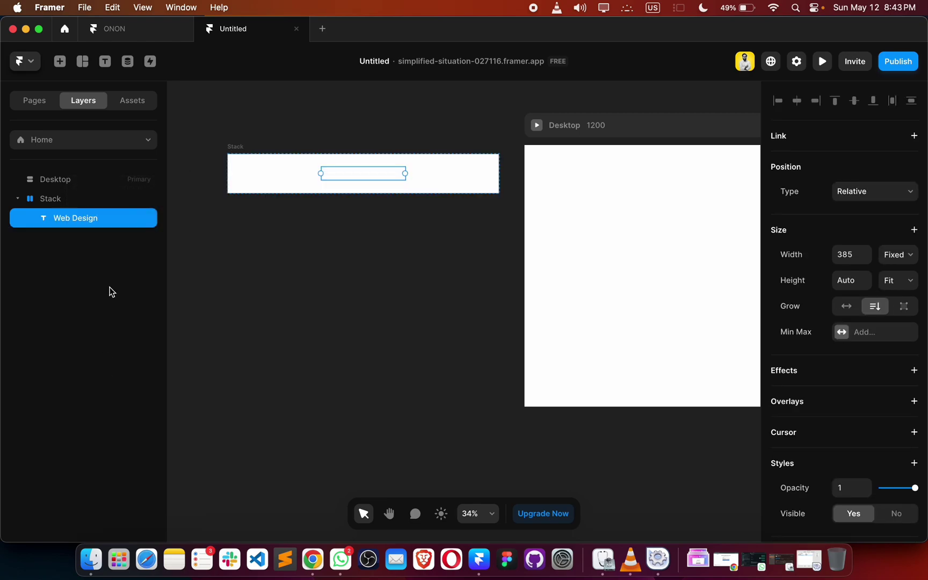
Step: Set the stack's fill to black, 000000
click(59, 202)
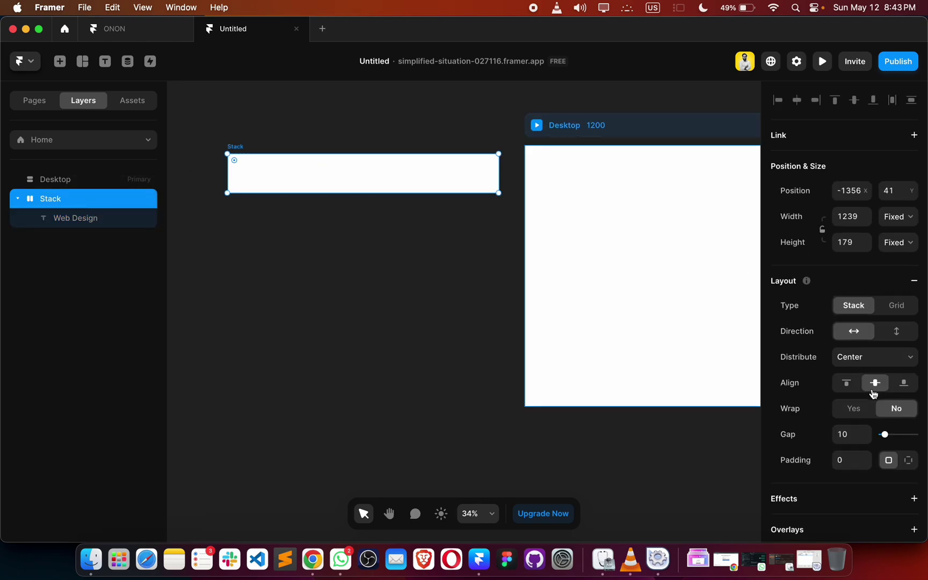
scroll(874, 383, down, 5)
click(842, 290)
key(super+a)
text(000000)
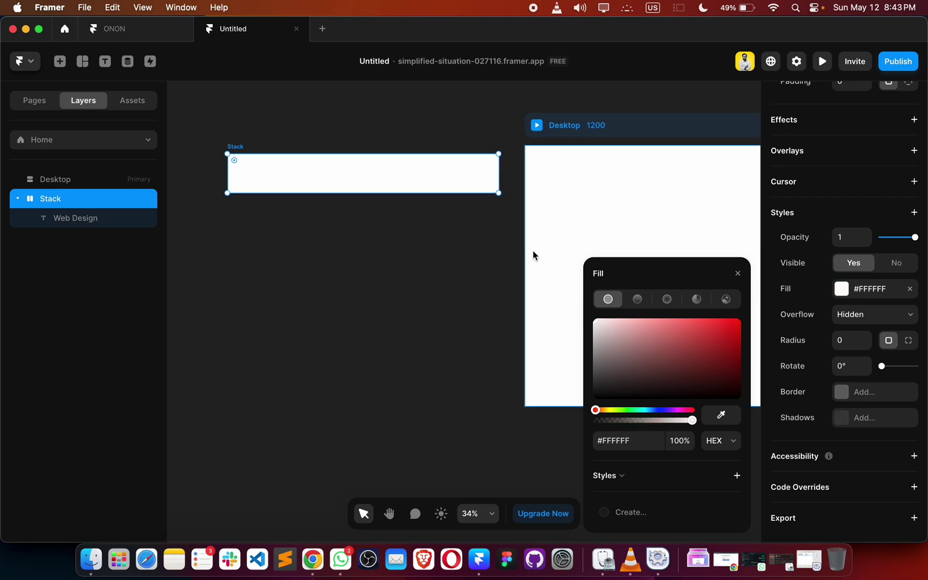
key(Return)
click(383, 338)
Step: Widen the "Web Design" text box inside the stack
click(357, 177)
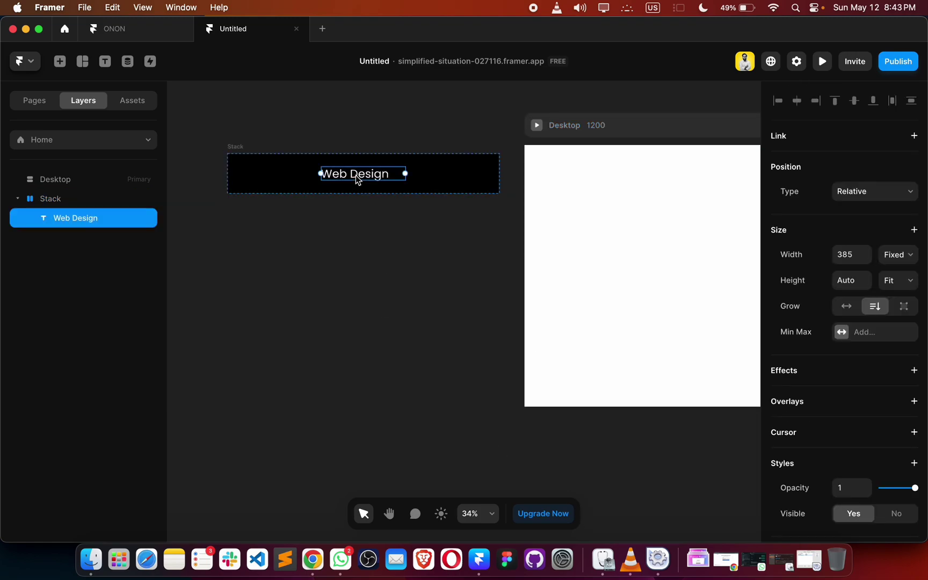
drag(403, 173, 445, 175)
click(417, 254)
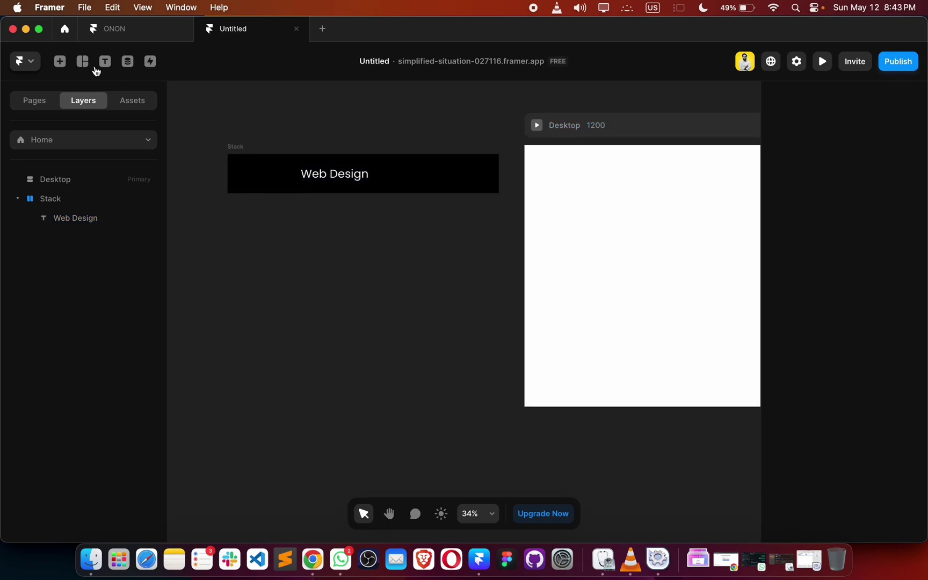
Step: Search the insert library for "icon" and place a Hero icon on the canvas below the stack
click(60, 62)
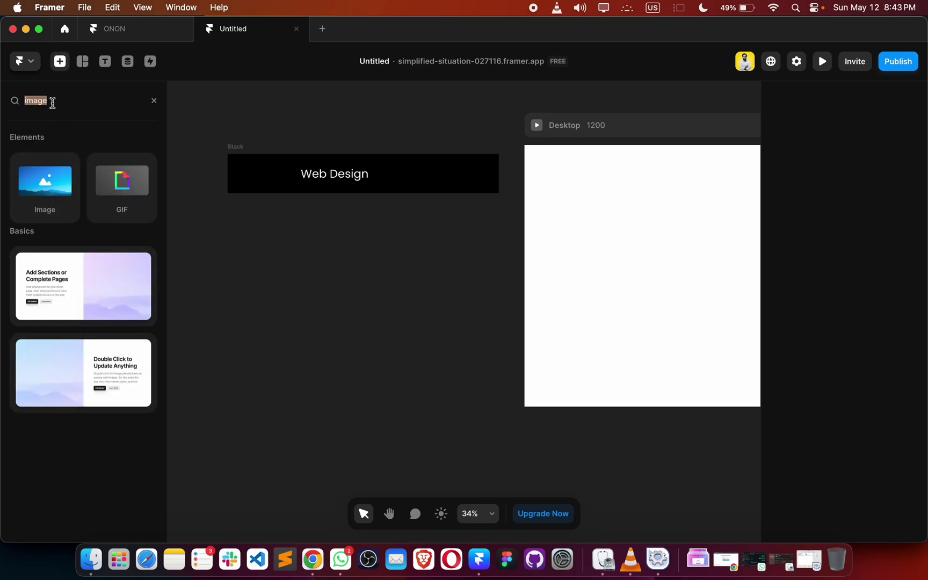
key(BackSpace)
text(icon)
scroll(84, 364, down, 3)
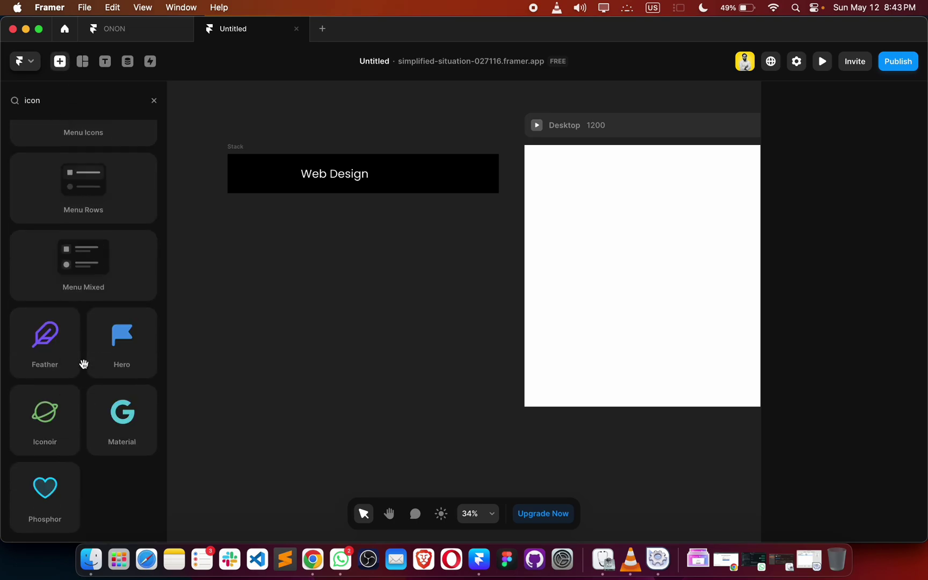
drag(114, 347, 301, 256)
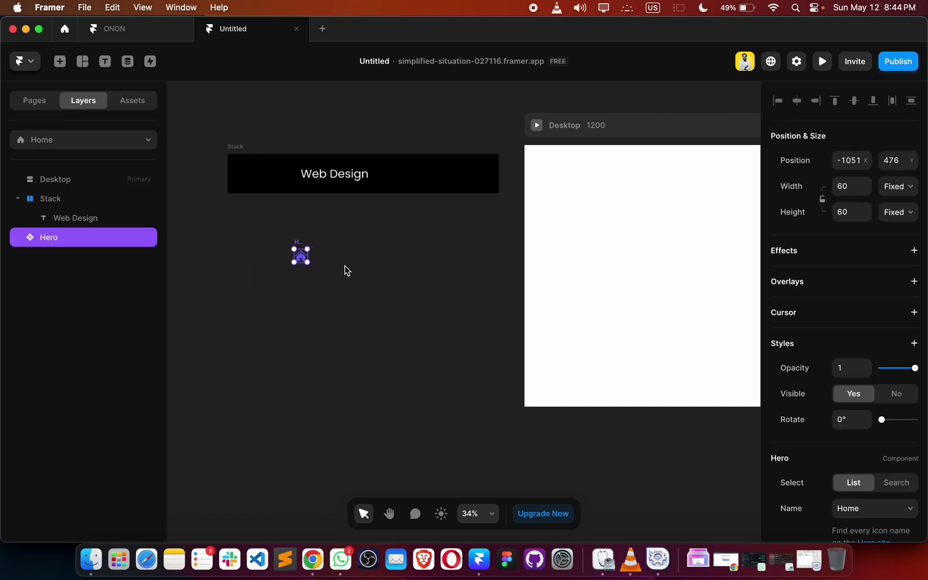
Step: Set the Hero icon's colour to white, #FFFFFF
scroll(870, 384, down, 3)
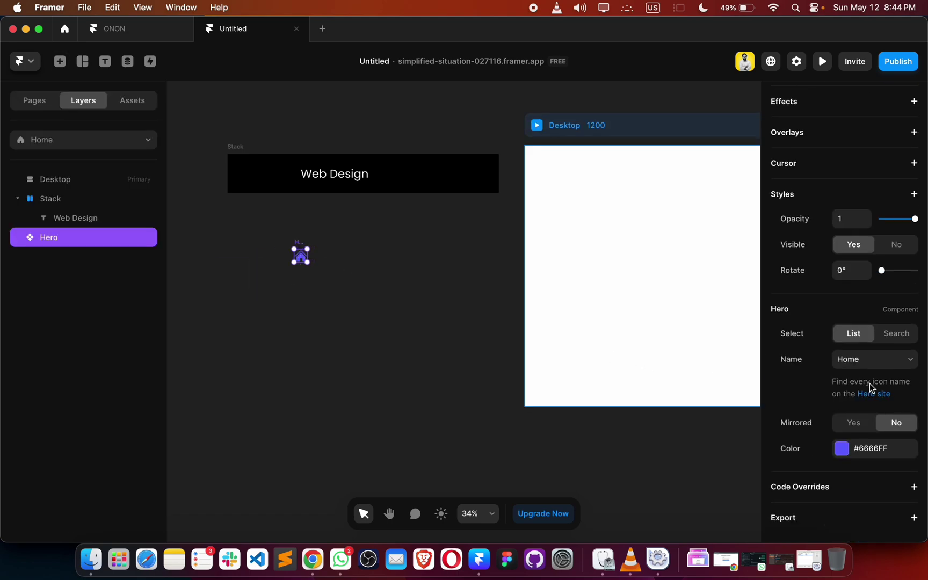
click(845, 449)
drag(687, 352, 500, 274)
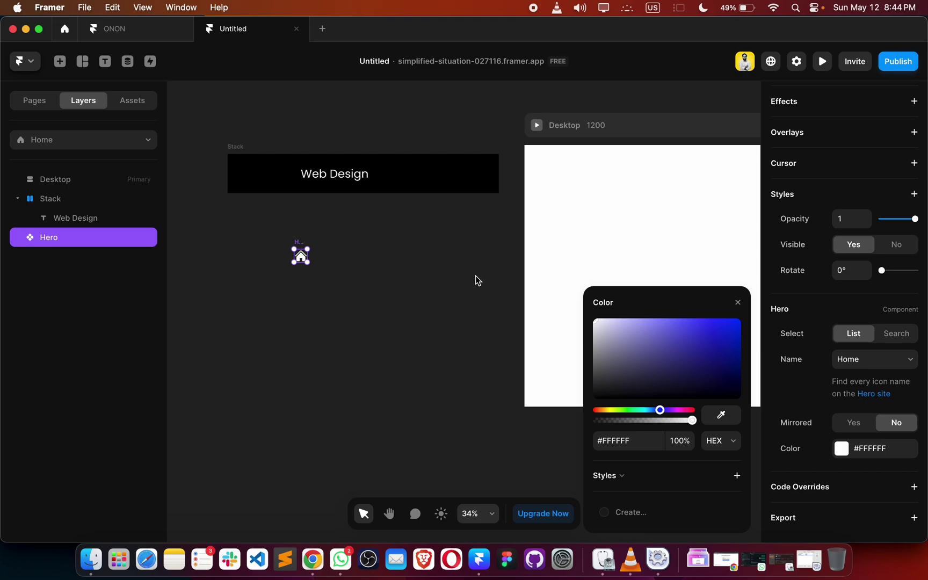
click(441, 276)
Step: Wrap the Hero icon in a frame and make the frame's fill fully transparent at 0%
right_click(302, 259)
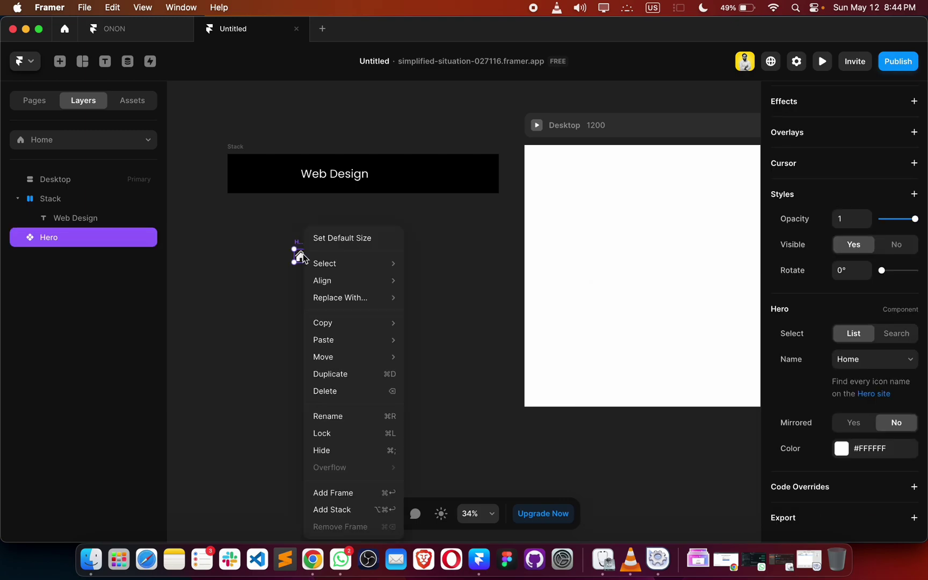
click(335, 492)
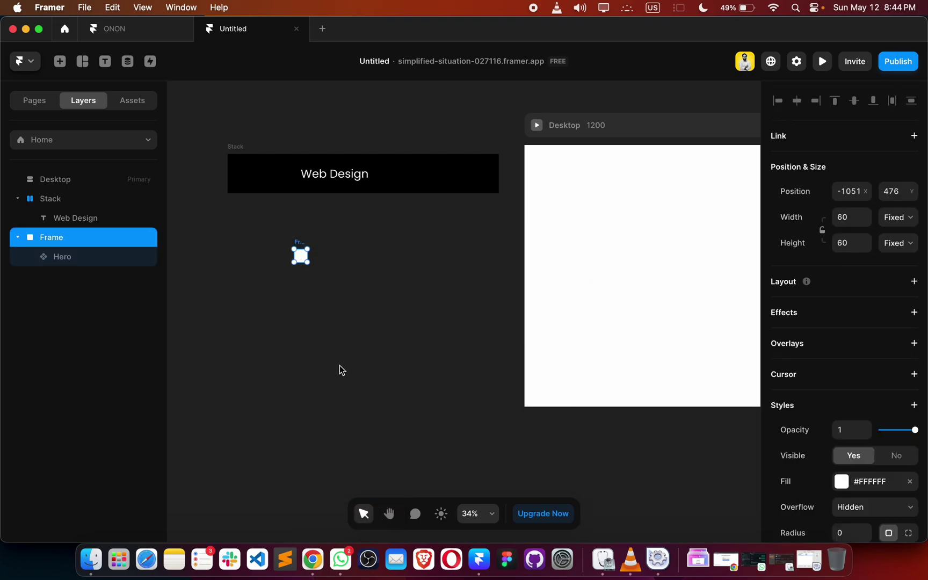
scroll(877, 453, down, 5)
click(842, 292)
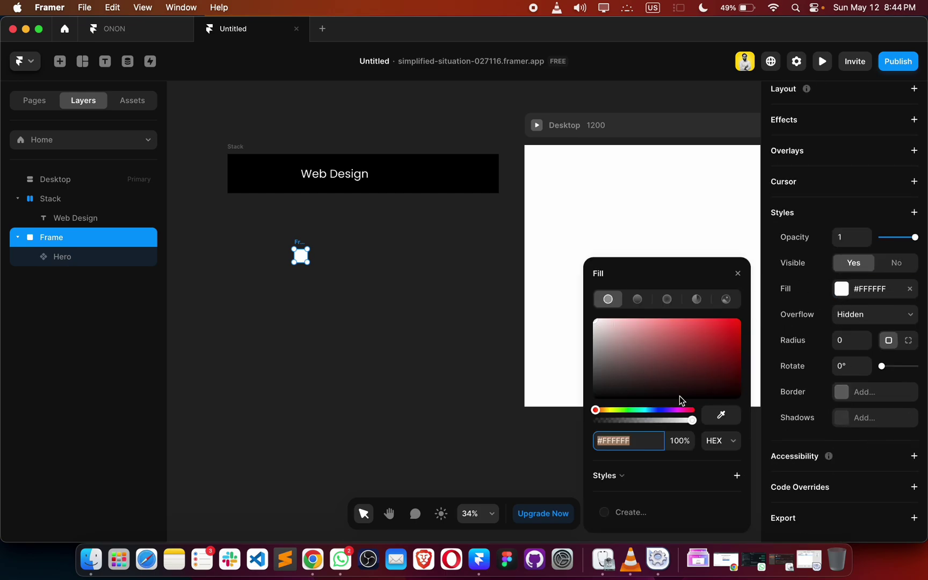
drag(613, 421, 556, 424)
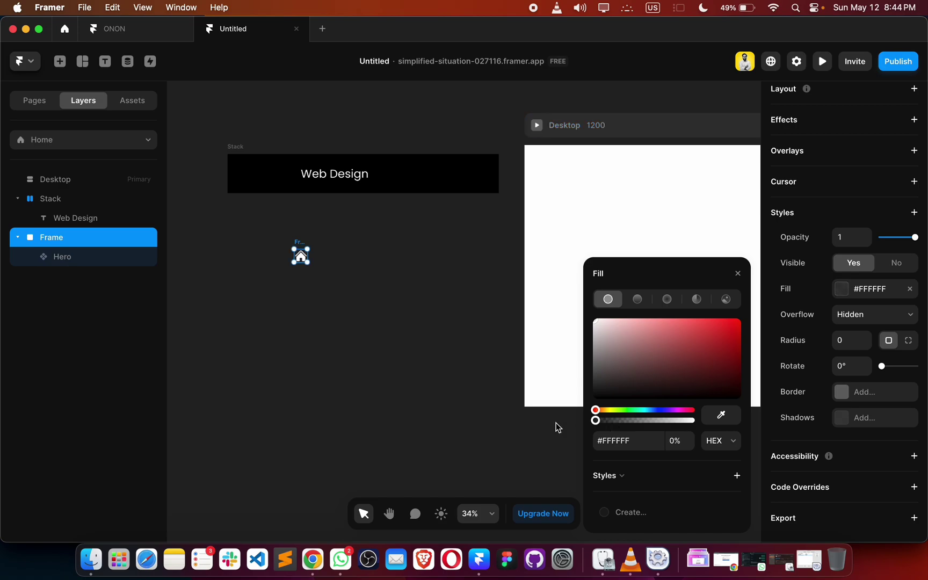
Step: Change the Hero icon's symbol from the home glyph to ArrowRight
click(348, 346)
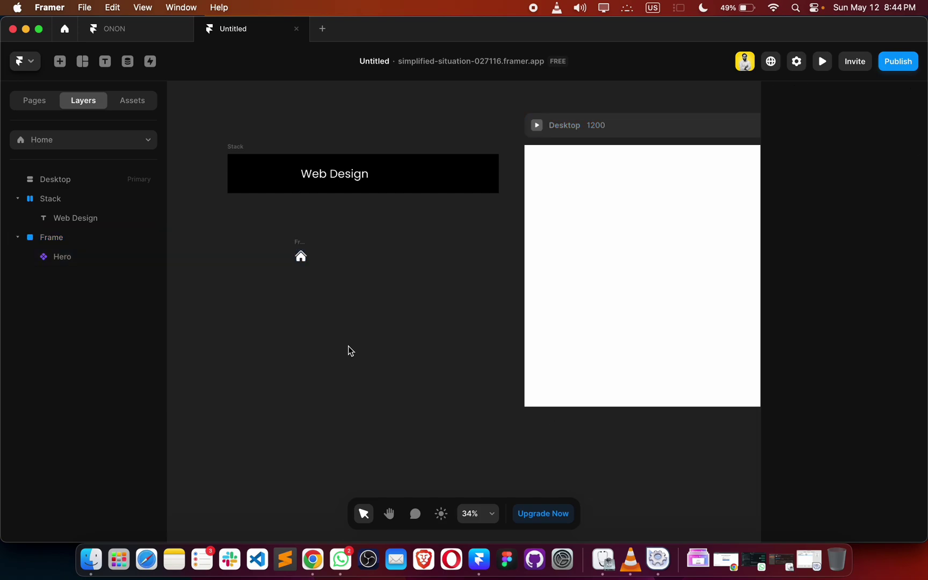
click(302, 256)
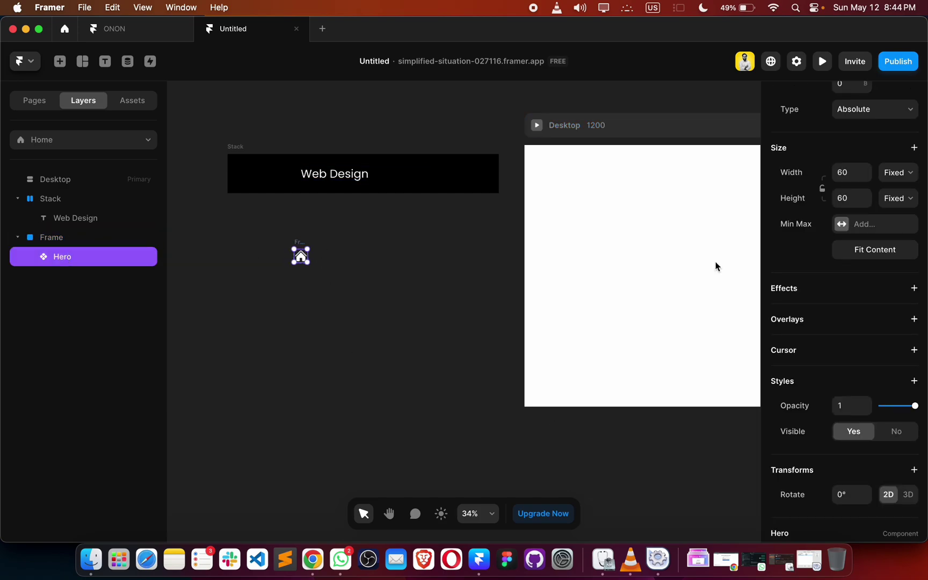
scroll(855, 365, down, 5)
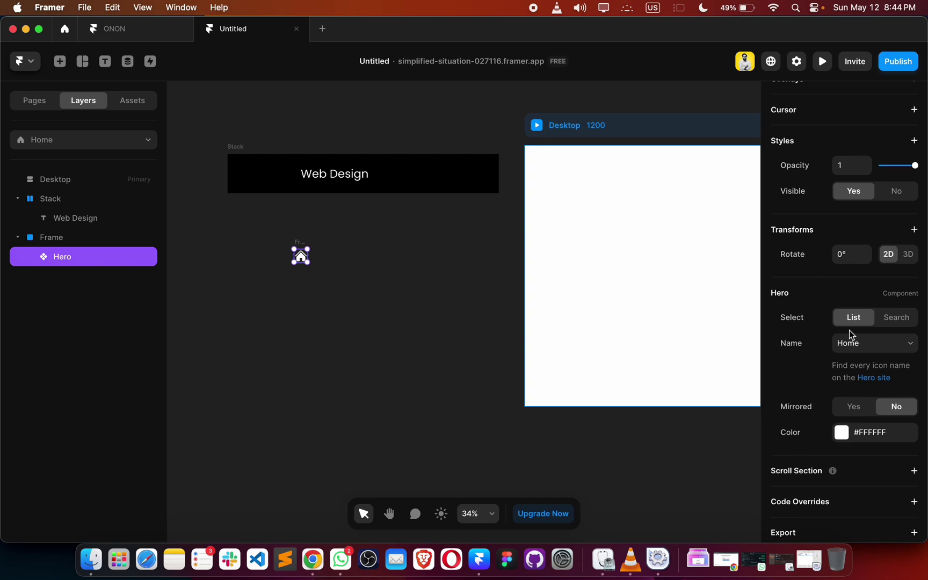
scroll(851, 354, up, 2)
click(855, 382)
scroll(855, 210, up, 20)
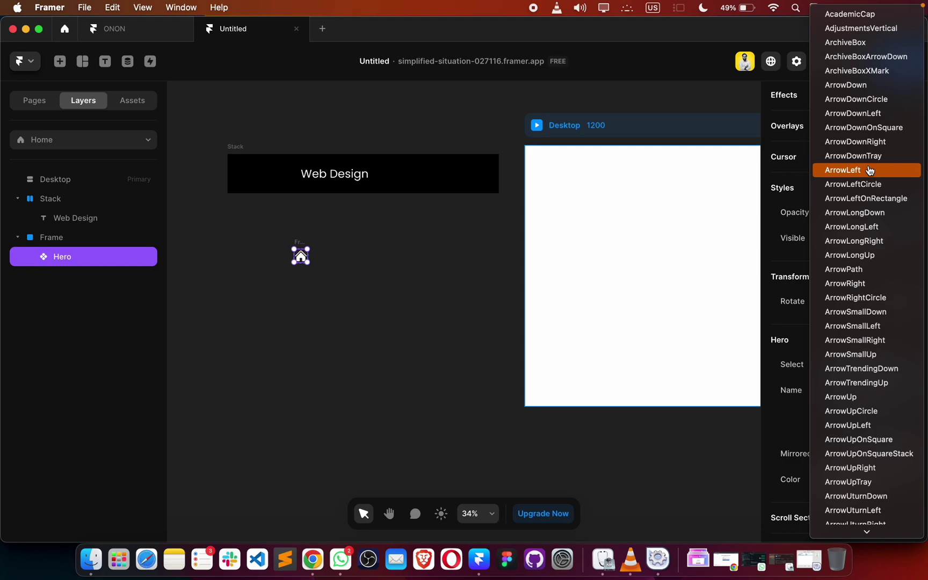
click(869, 283)
click(261, 283)
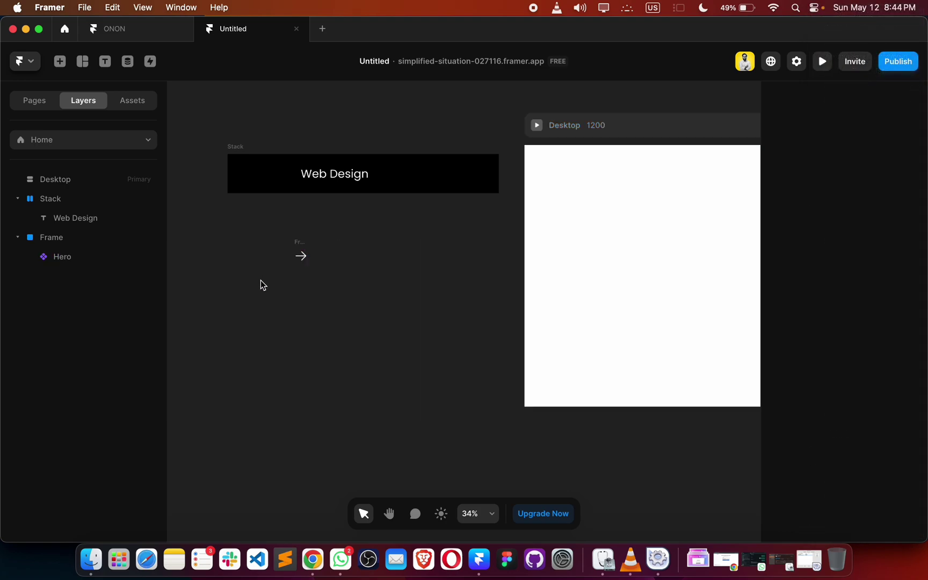
Step: Add a solid white #FFFFFF border to the frame around the arrow icon
scroll(260, 290, up, 3)
scroll(283, 295, up, 4)
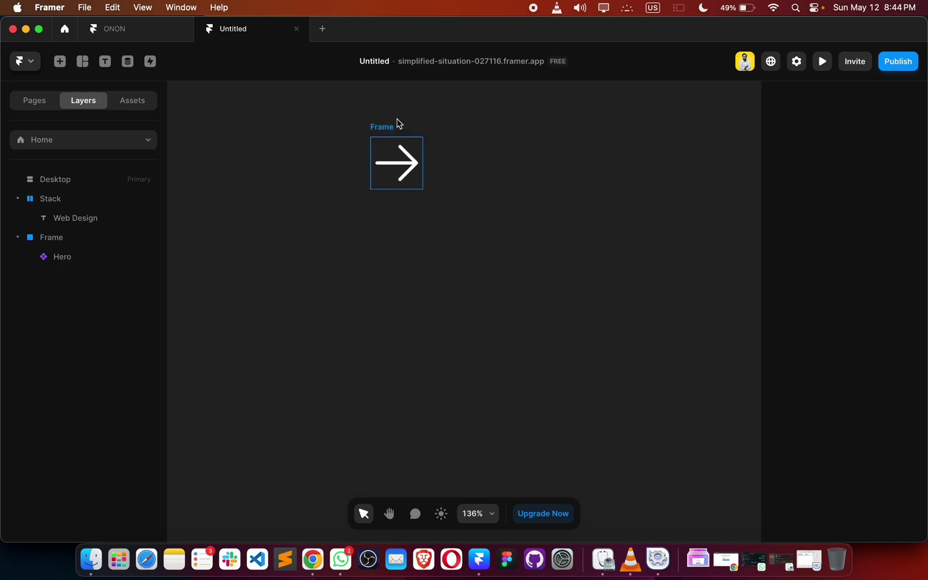
click(388, 132)
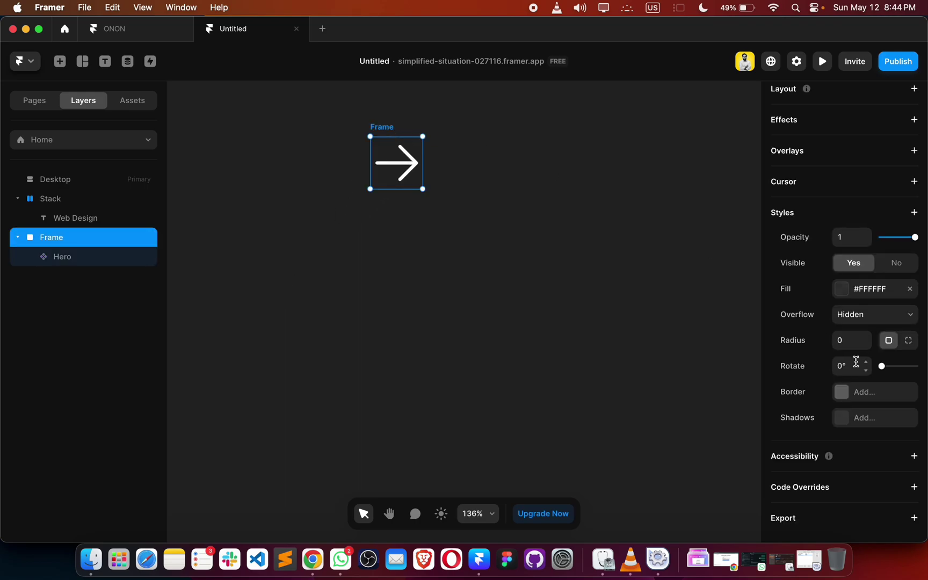
click(838, 396)
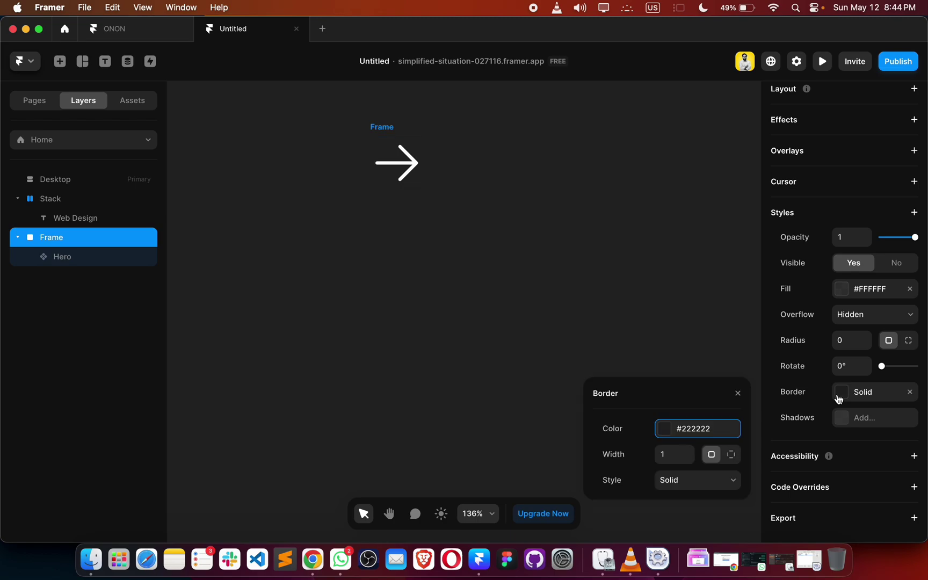
click(668, 432)
drag(657, 358, 538, 283)
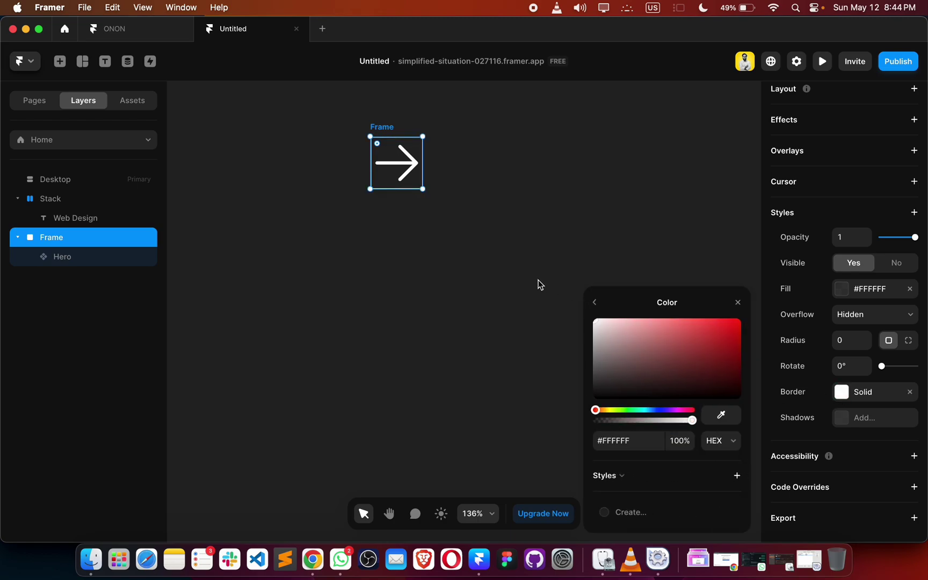
click(594, 304)
Step: Set the corner radius of the arrow icon's frame to 999
click(848, 344)
click(851, 343)
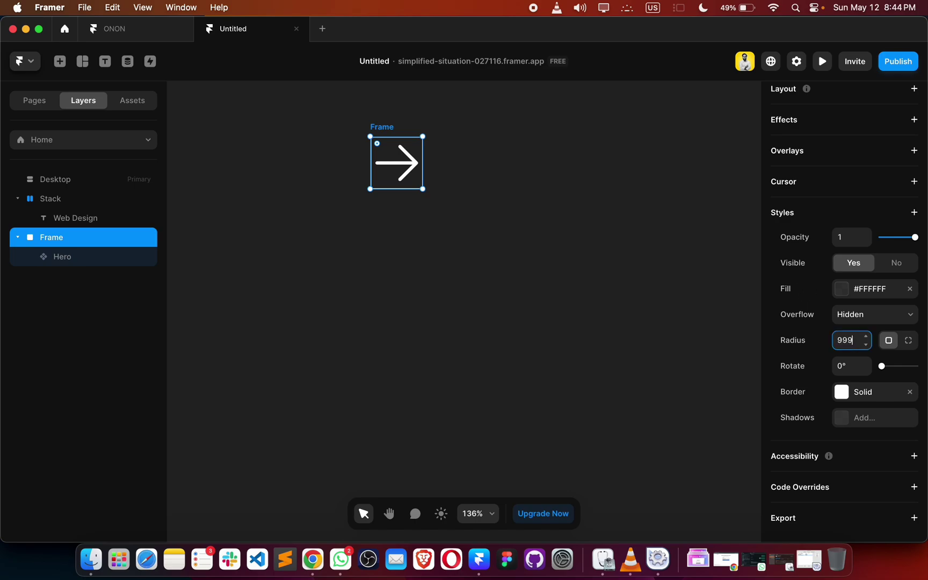
key(Return)
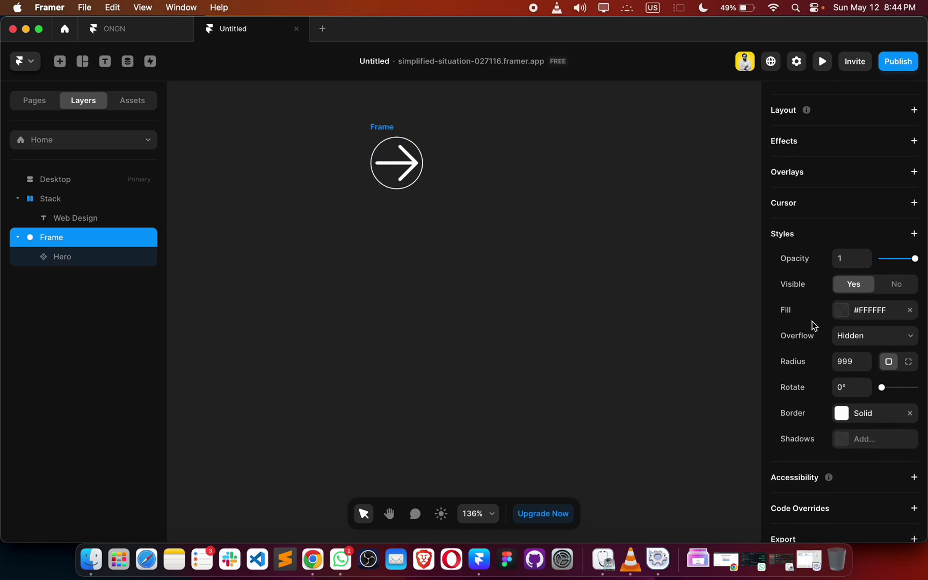
Step: Resize the Hero arrow icon inside the circular frame to a width and height of 32
click(408, 170)
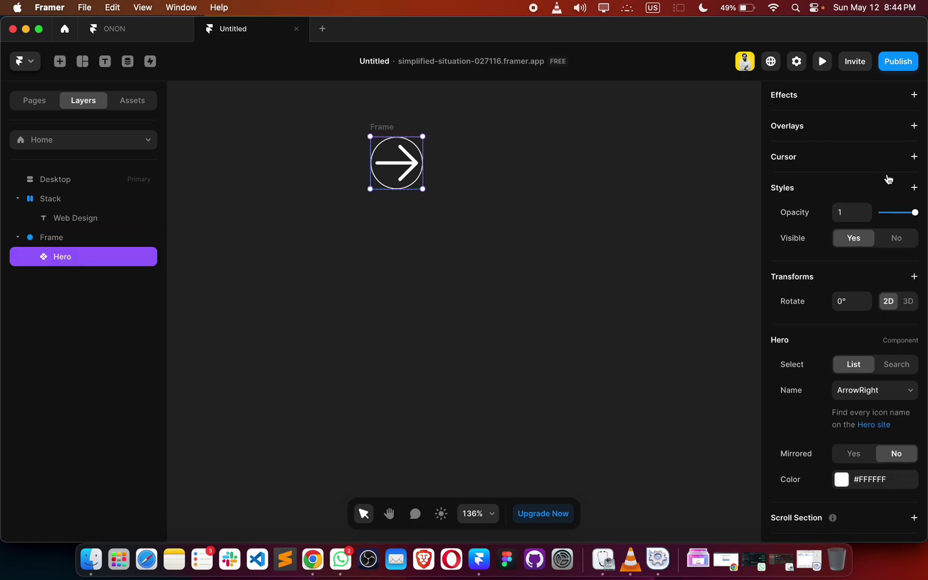
scroll(881, 188, up, 5)
click(846, 209)
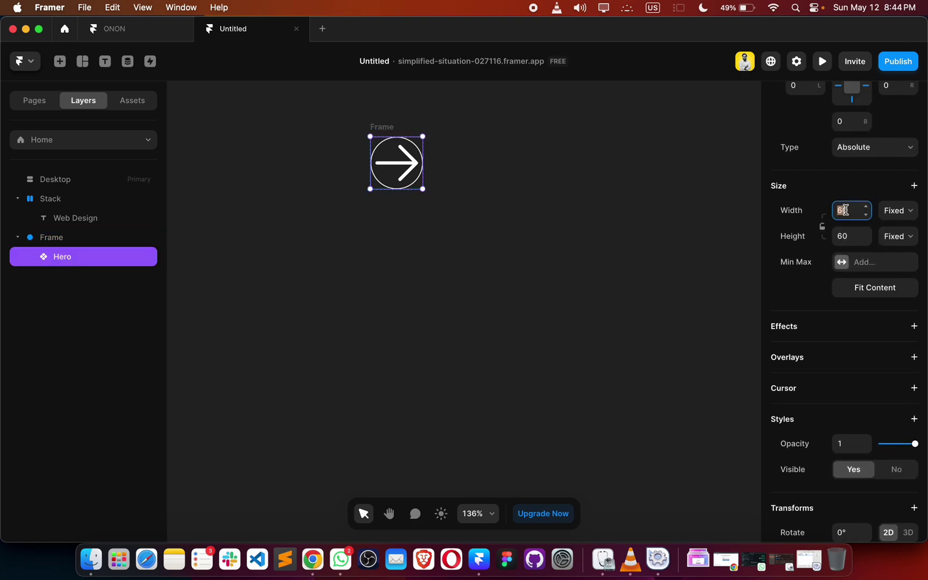
text(32)
key(Return)
click(846, 235)
text(32)
key(Return)
click(521, 246)
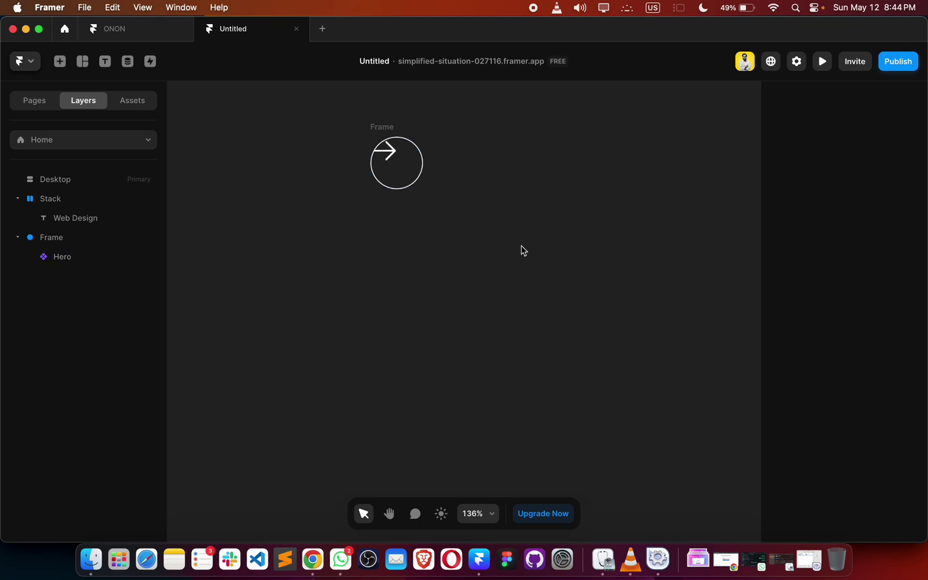
Step: Add a stack layout to the circular frame around the arrow and set its padding to 20
click(387, 129)
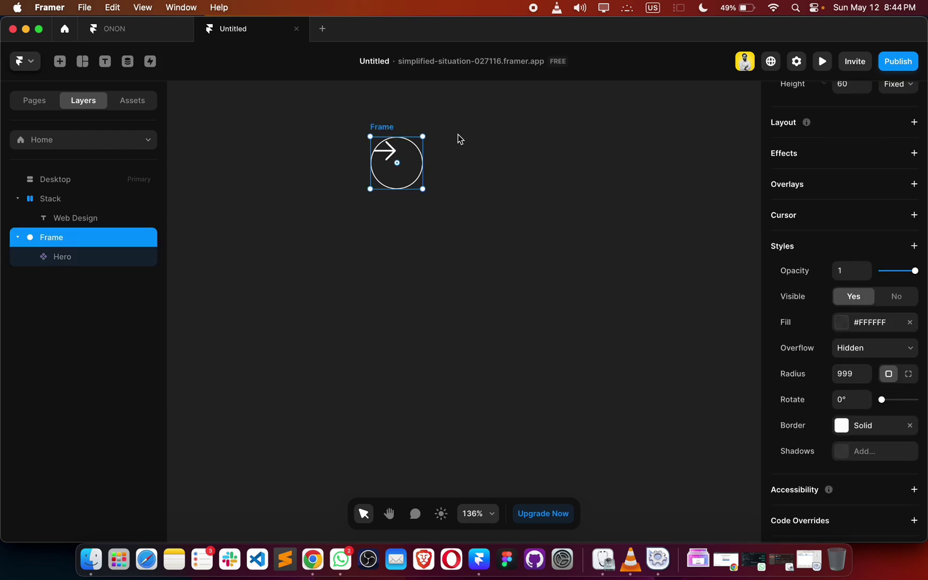
scroll(860, 327, down, 2)
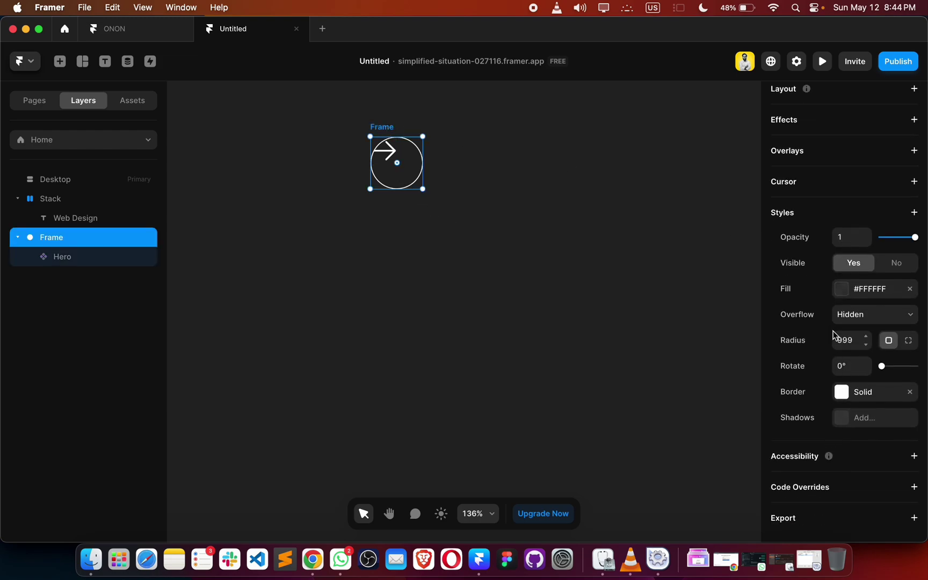
scroll(845, 359, up, 5)
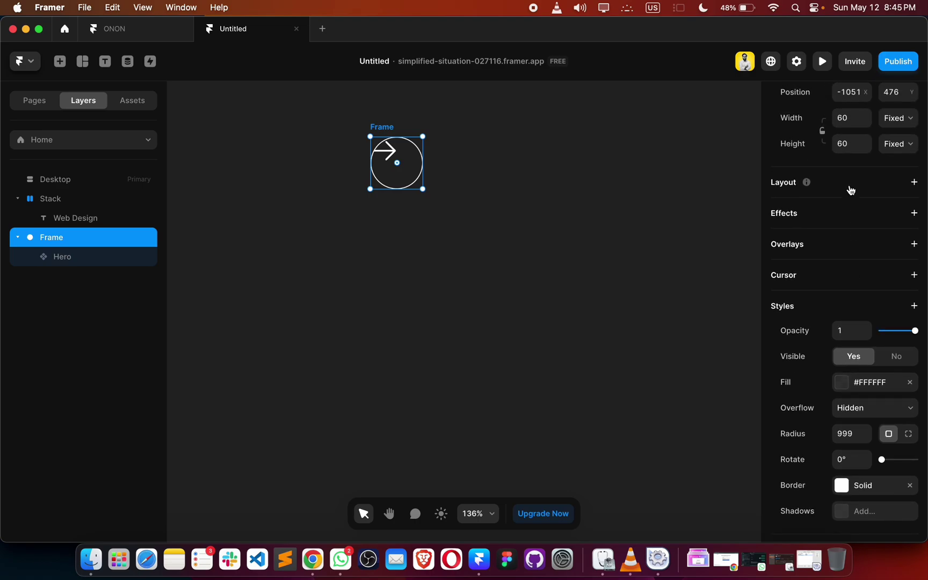
click(913, 184)
scroll(835, 300, down, 7)
click(842, 216)
text(10)
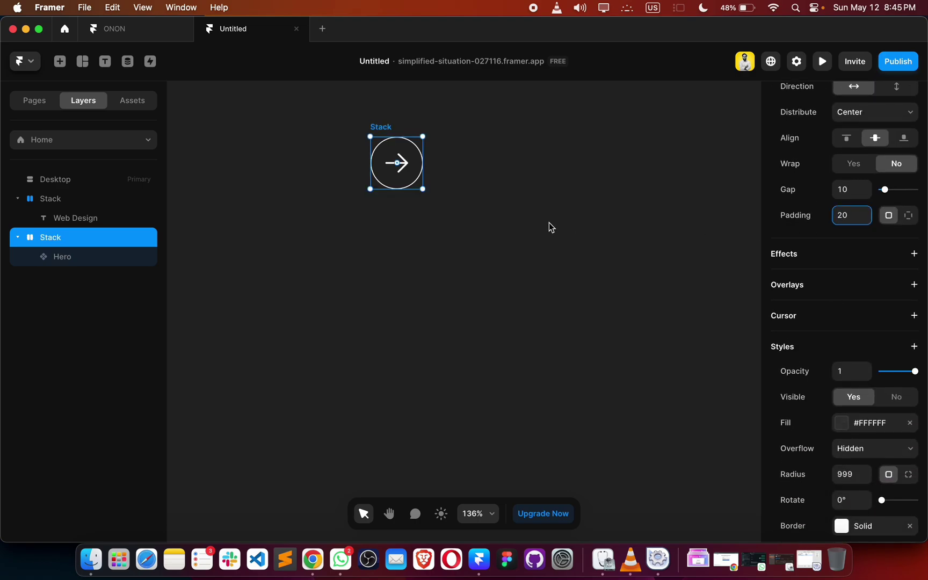
click(554, 222)
Step: Move the circled arrow stack into the black stack beside the "Web Design" text
click(383, 131)
scroll(822, 326, down, 5)
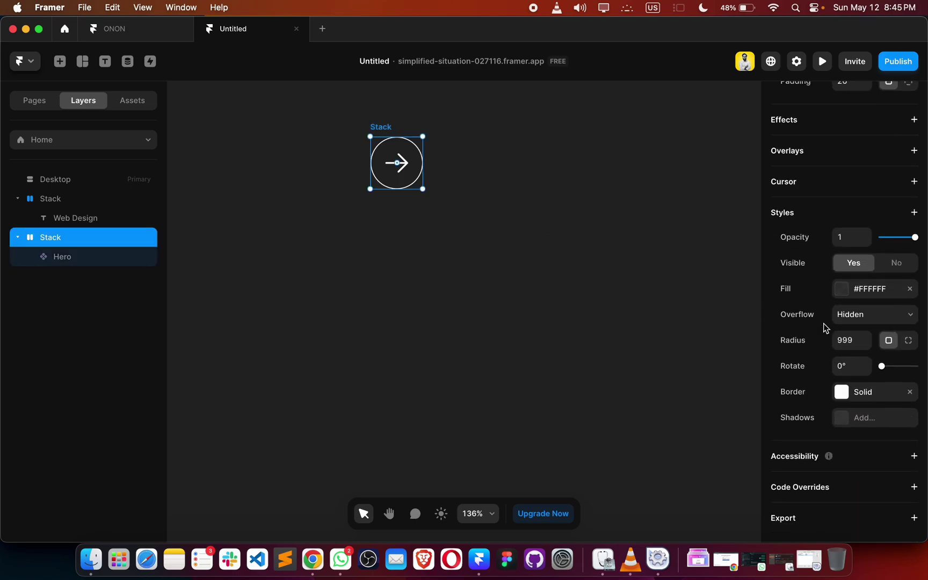
scroll(824, 323, up, 5)
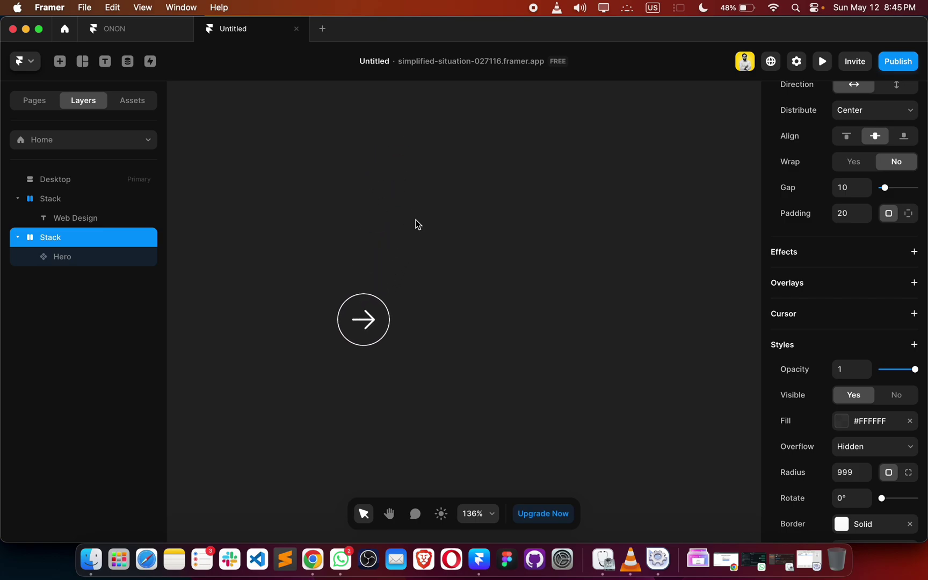
scroll(415, 220, down, 5)
scroll(415, 219, right, 3)
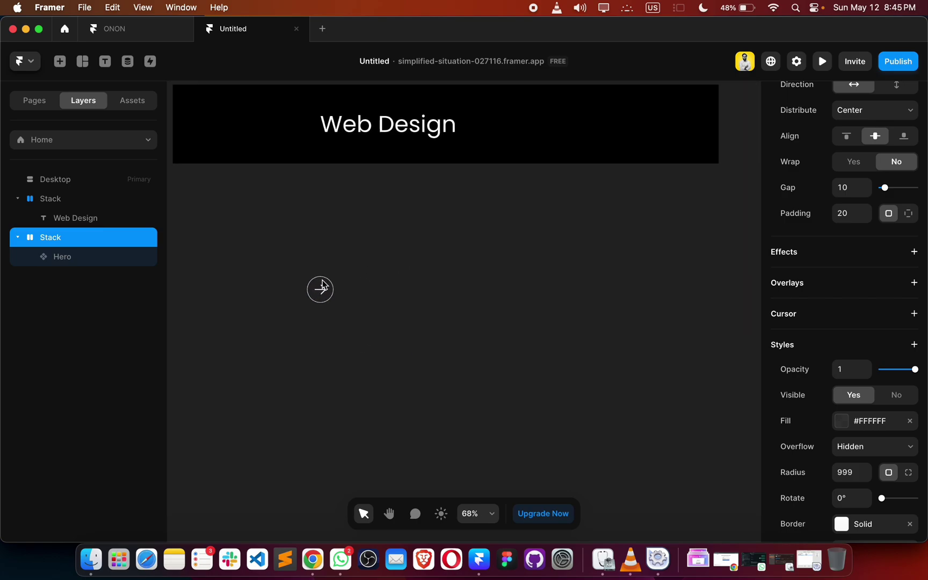
drag(320, 270, 278, 182)
scroll(439, 185, up, 2)
scroll(439, 185, right, 1)
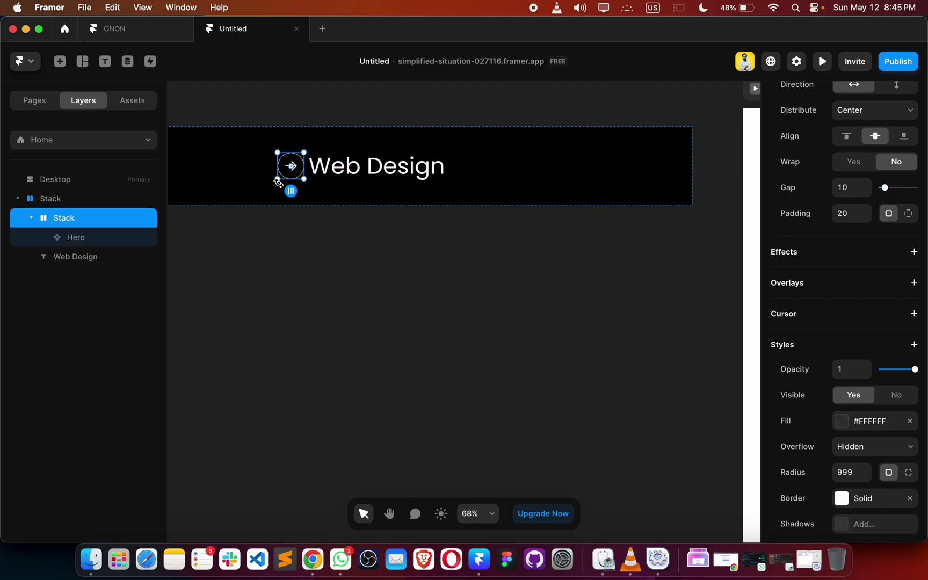
Step: Reorder the black stack's layers so the "Web Design" text comes before the circled arrow stack
click(65, 259)
drag(66, 258, 47, 212)
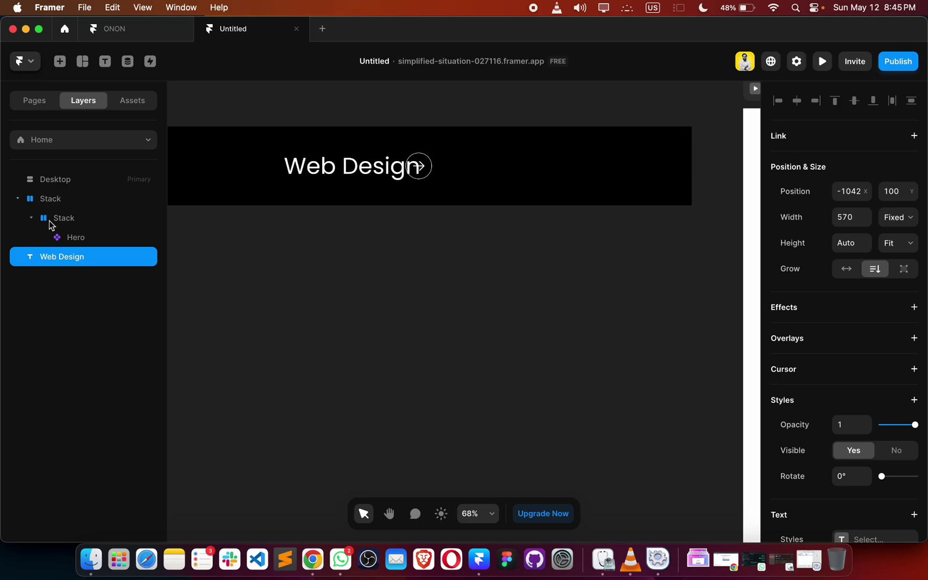
drag(57, 257, 49, 213)
click(171, 286)
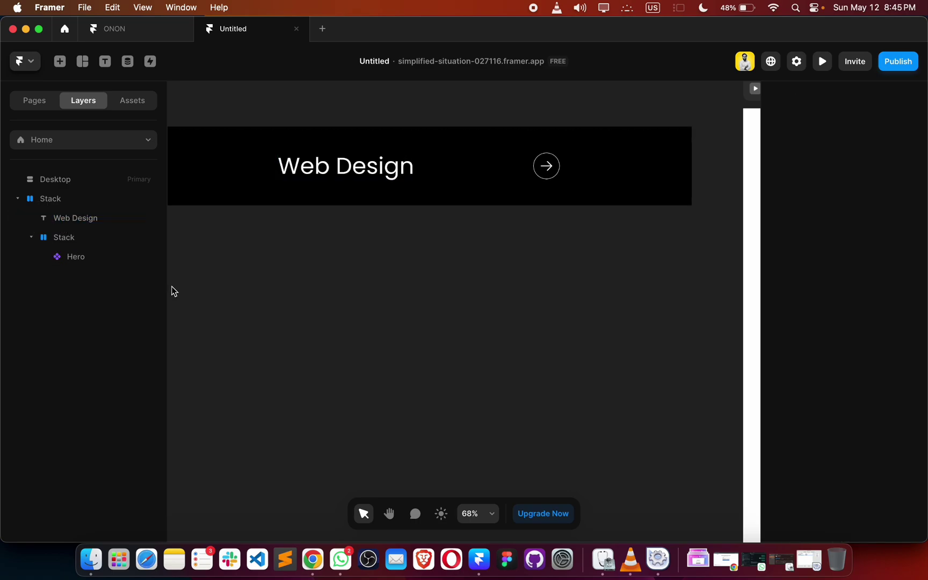
Step: Set the black outer stack's distribution to Space Between
scroll(364, 279, down, 3)
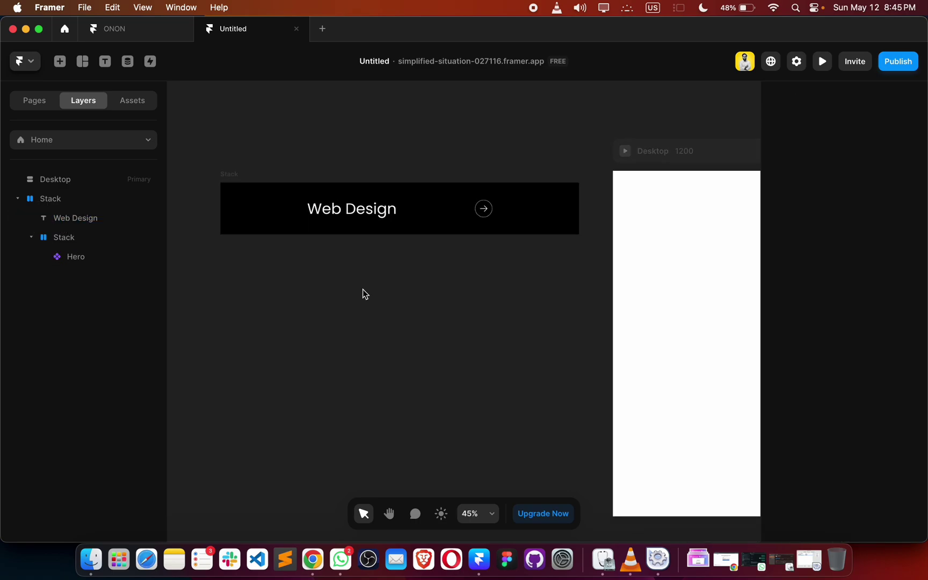
click(228, 174)
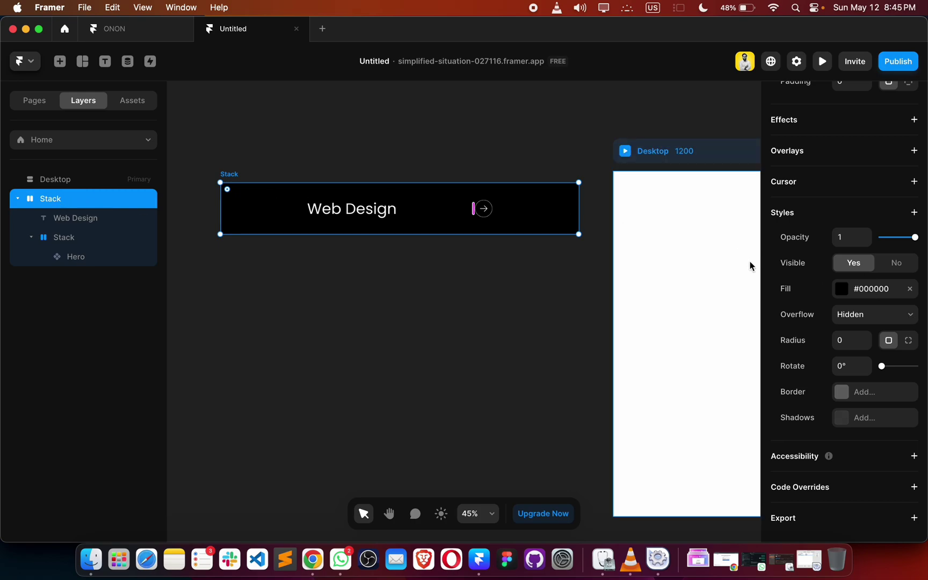
scroll(787, 263, up, 4)
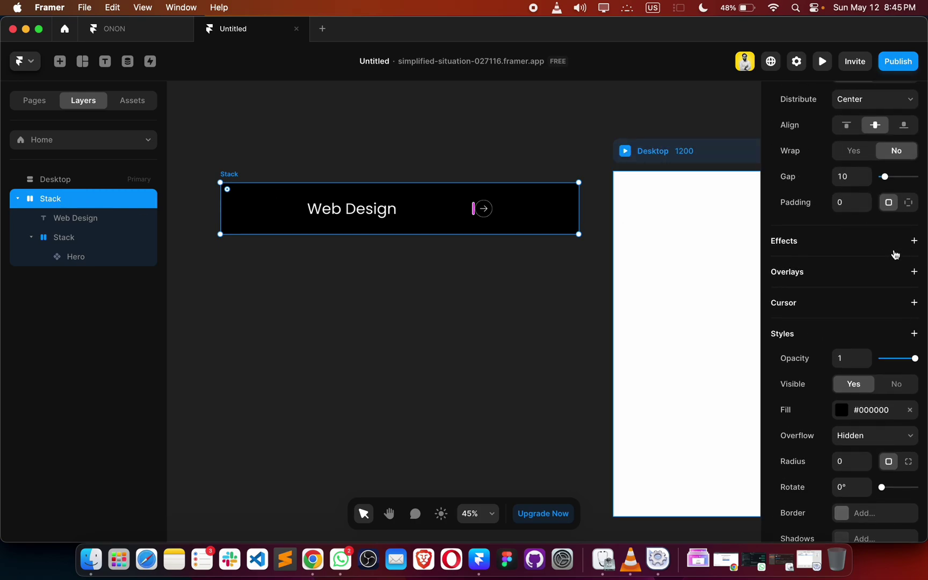
scroll(894, 254, down, 4)
scroll(886, 244, up, 4)
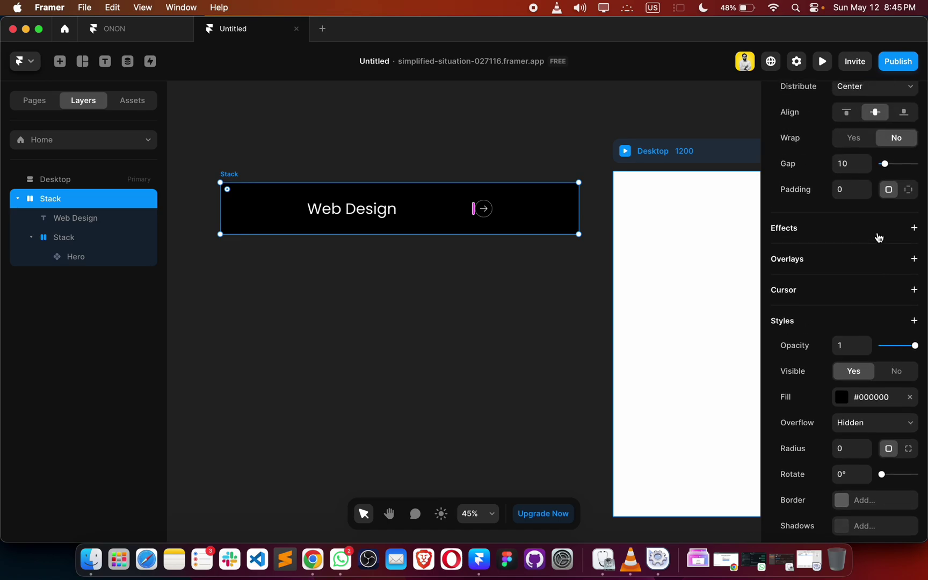
scroll(887, 266, up, 3)
scroll(886, 265, down, 5)
scroll(887, 265, up, 6)
scroll(875, 214, down, 1)
click(872, 208)
click(871, 237)
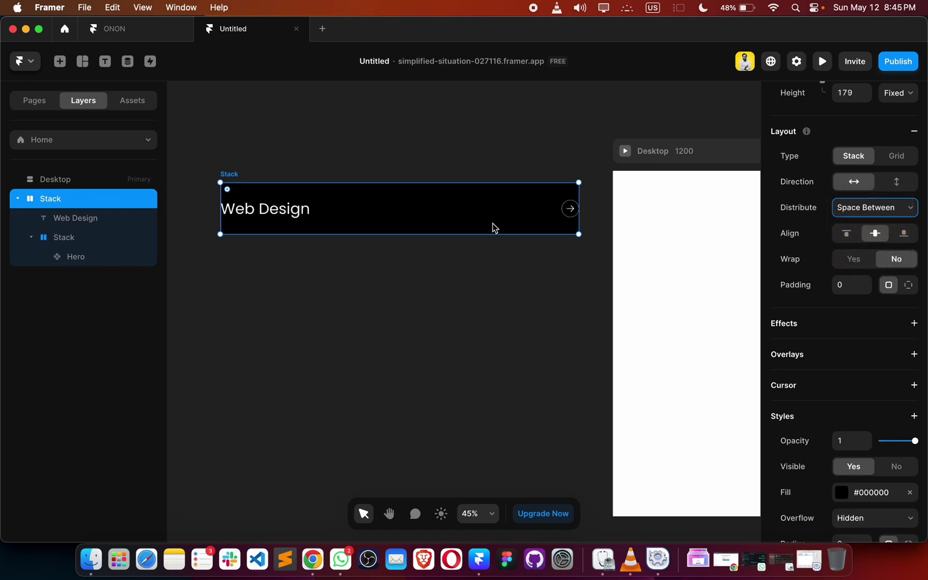
Step: Switch the black stack to individual side padding and set its right and left padding to 50
click(845, 284)
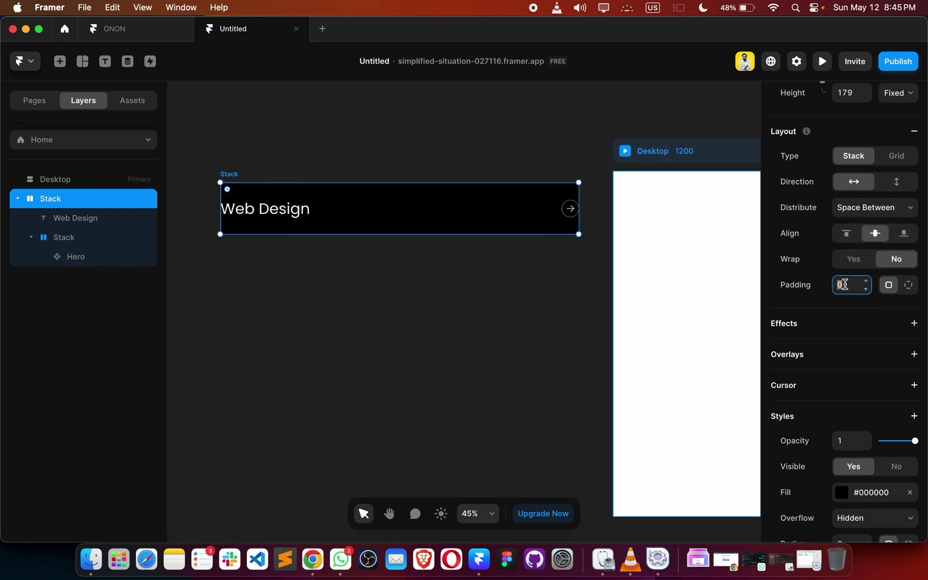
click(908, 286)
key(Tab)
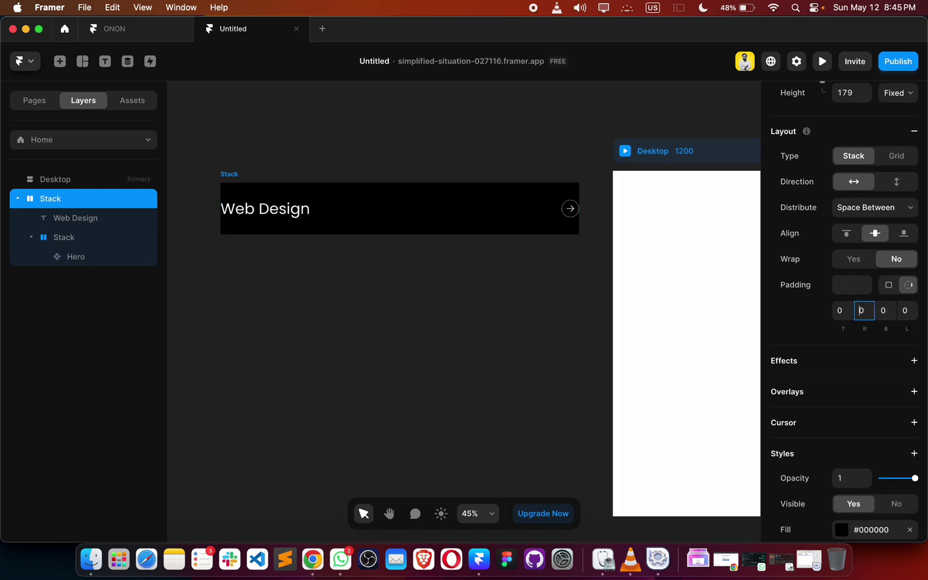
key(Return)
click(907, 310)
text(50)
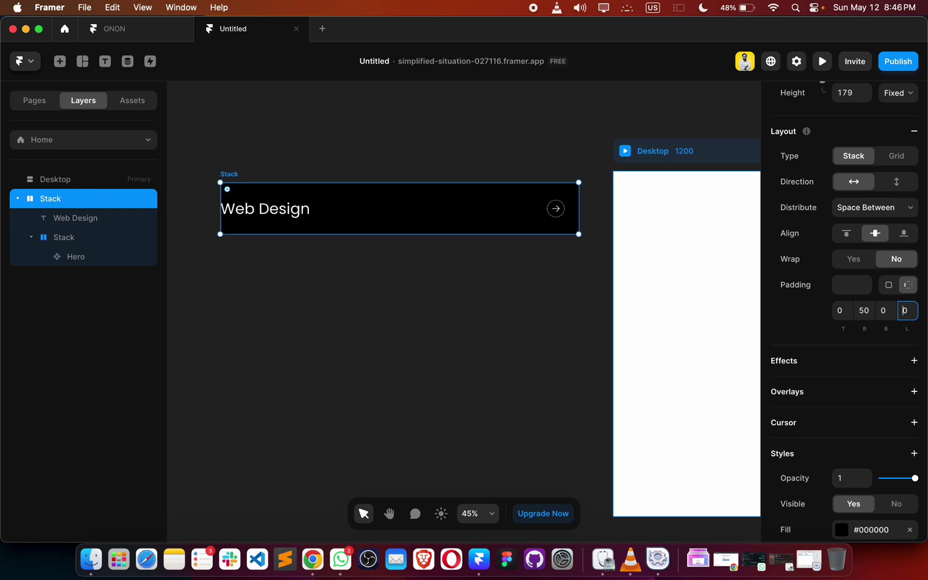
key(Return)
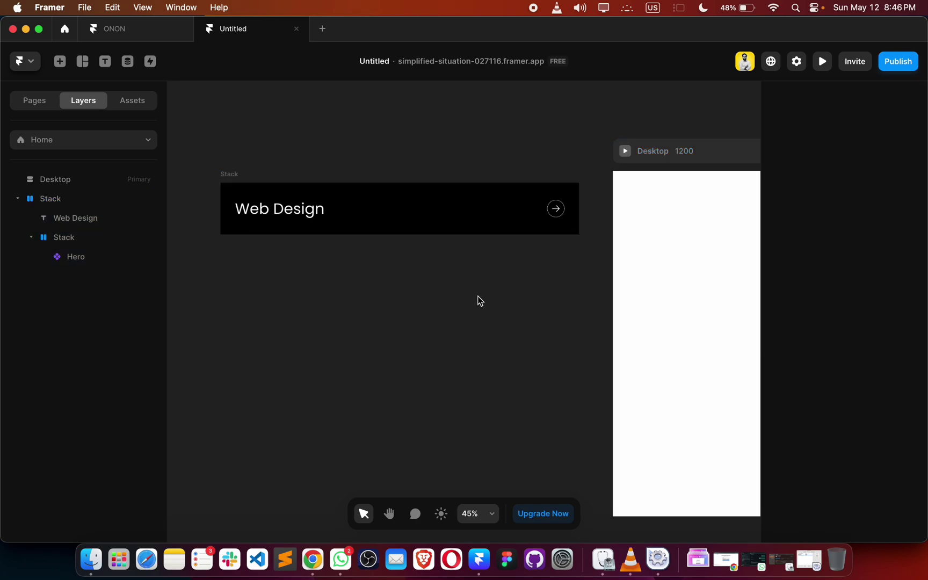
Step: Move the finished "Web Design" row stack from the canvas into the Desktop frame
click(230, 176)
drag(235, 179, 636, 229)
scroll(636, 225, right, 10)
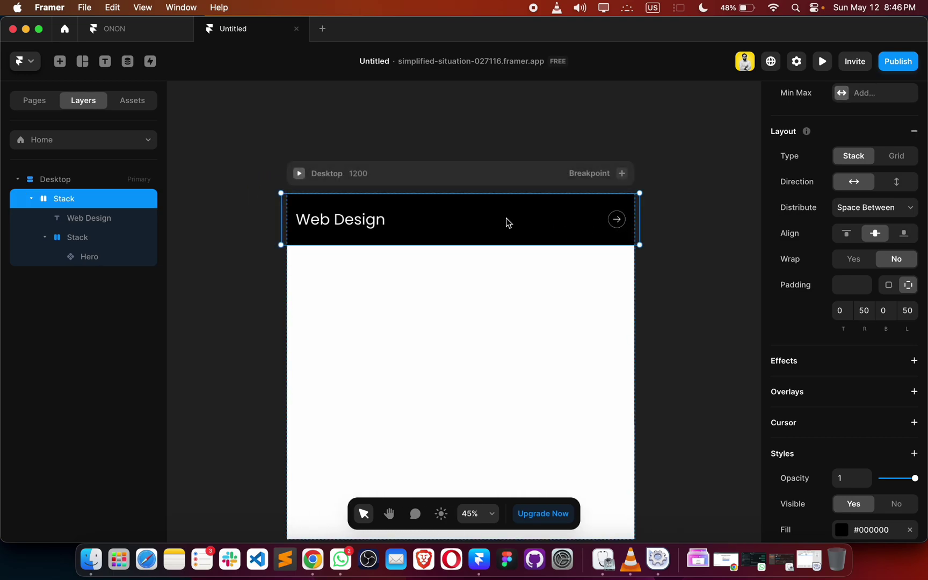
scroll(895, 245, up, 5)
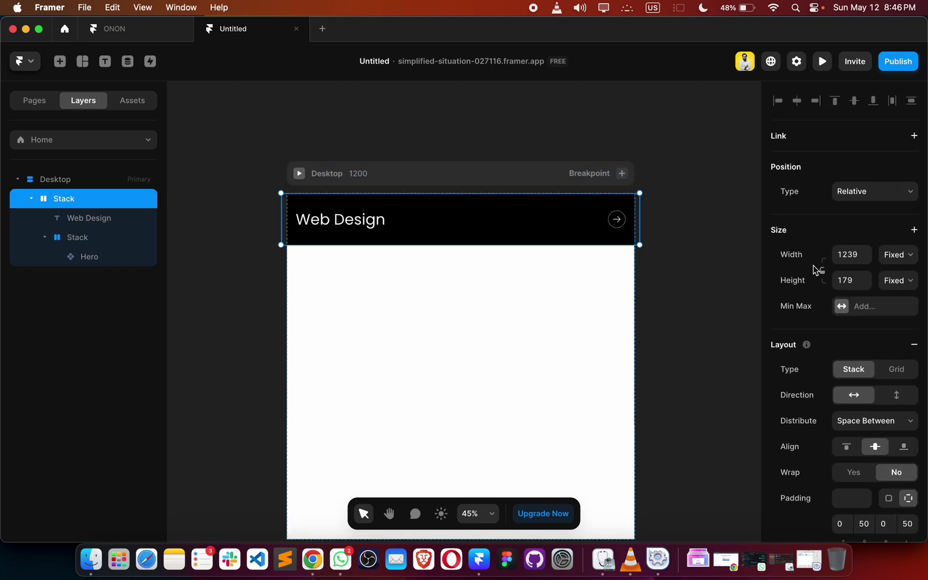
Step: Set the black row stack's width to a relative 100% of the Desktop frame
click(889, 255)
click(853, 262)
click(854, 262)
text(101%)
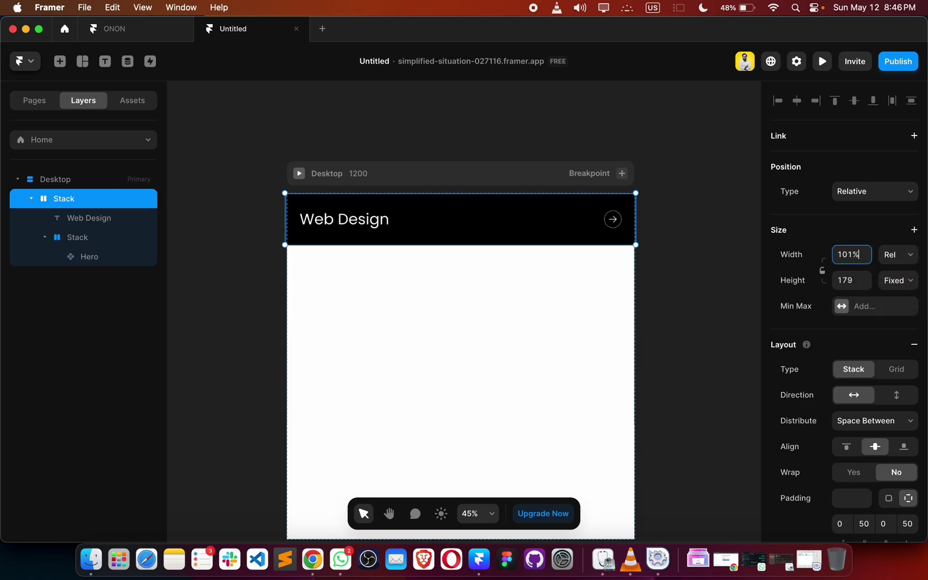
key(Down)
click(655, 234)
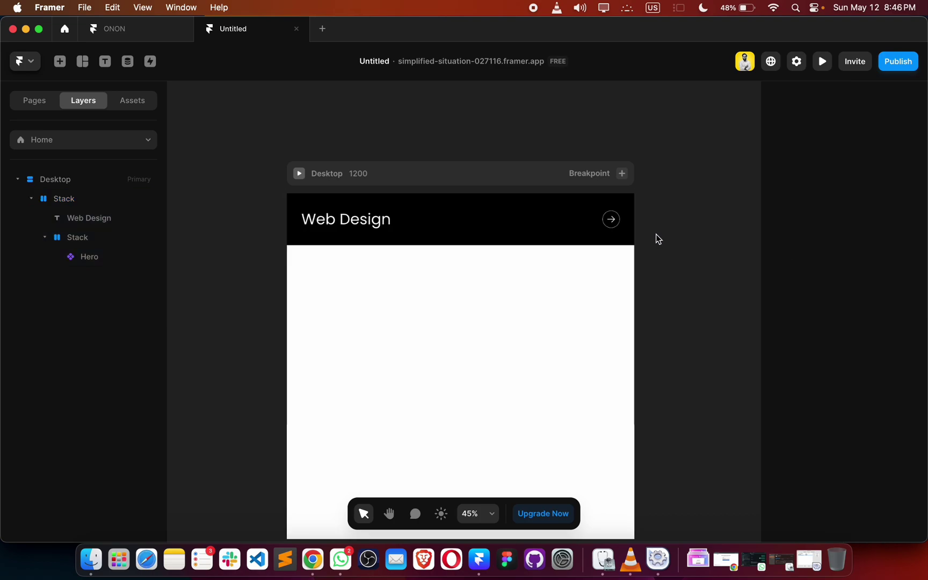
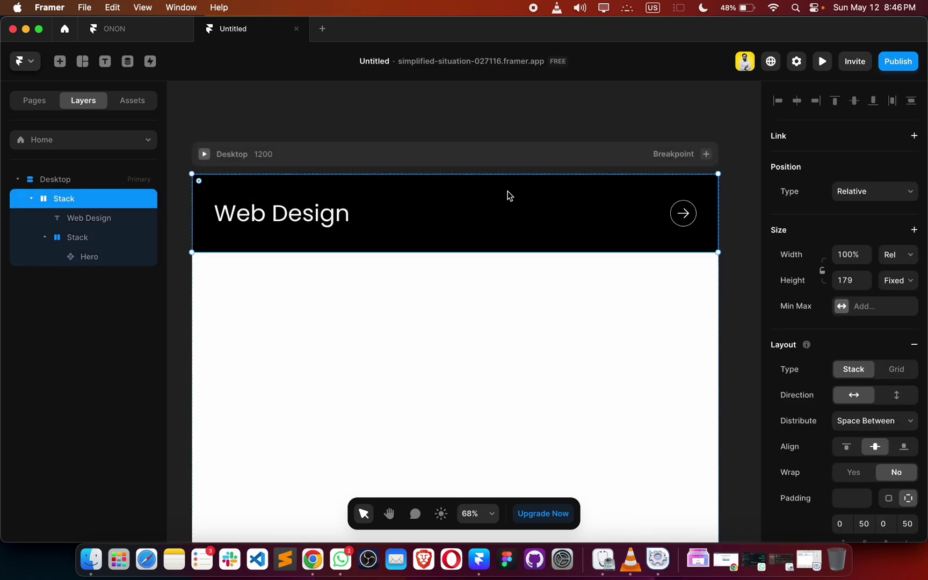
Step: Create a component named "Tab Box" from the black "Web Design" row stack
right_click(443, 185)
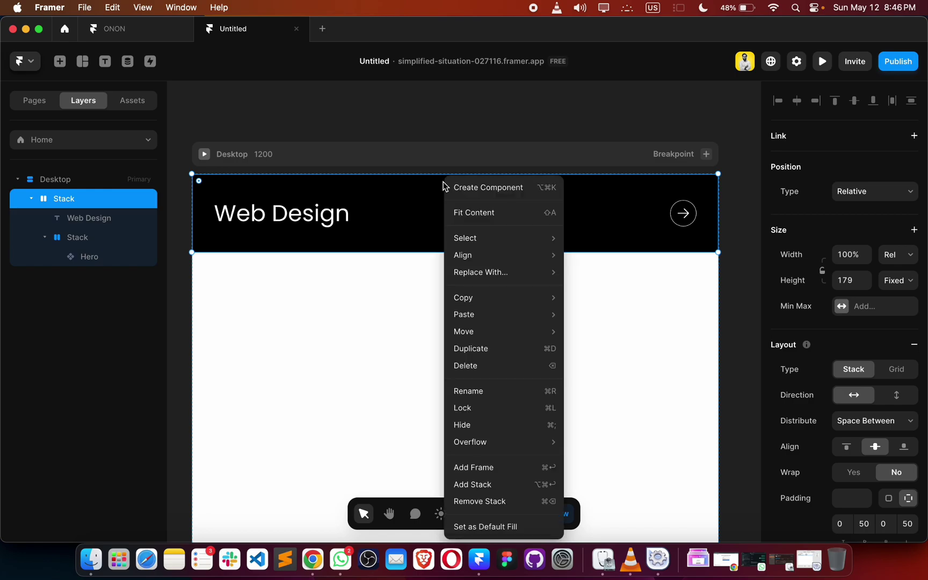
click(482, 193)
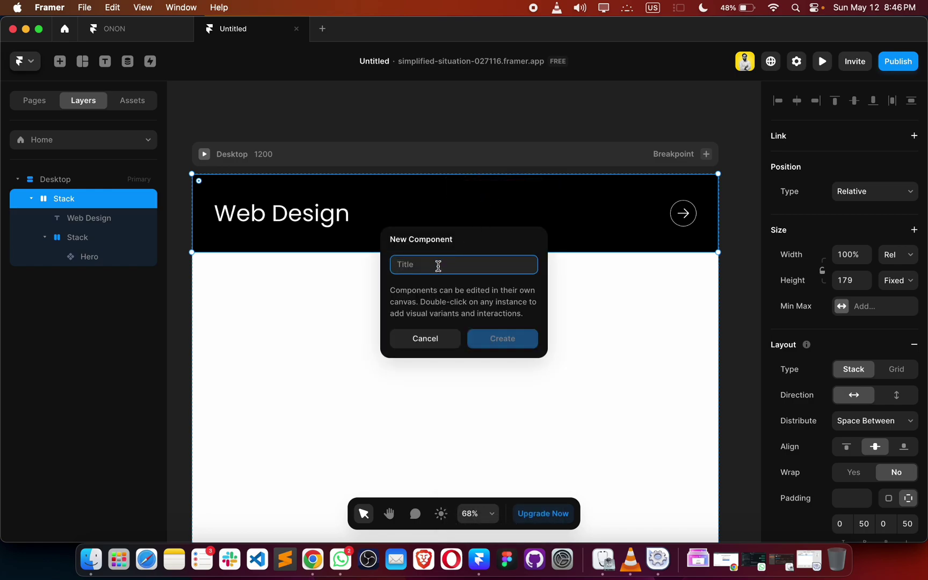
text(Tab Box)
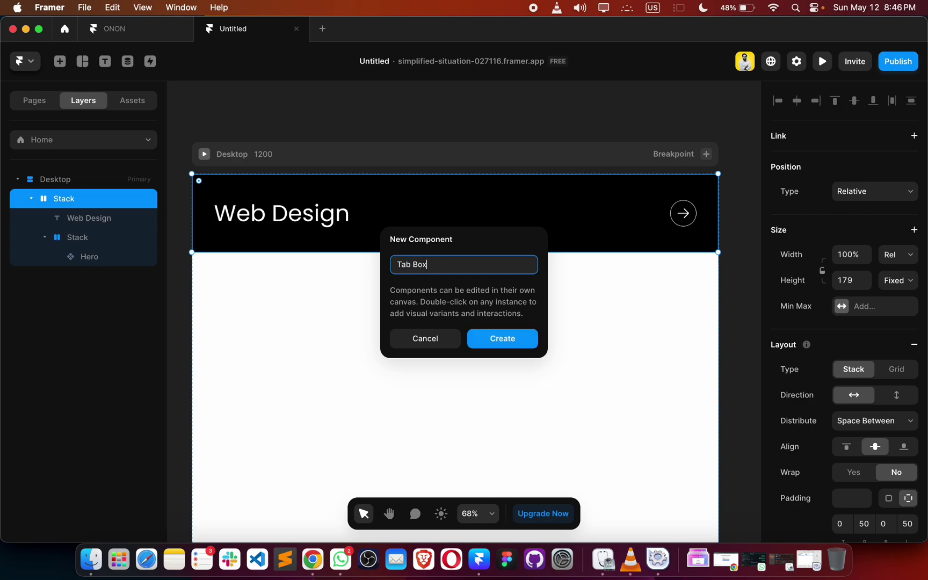
key(Return)
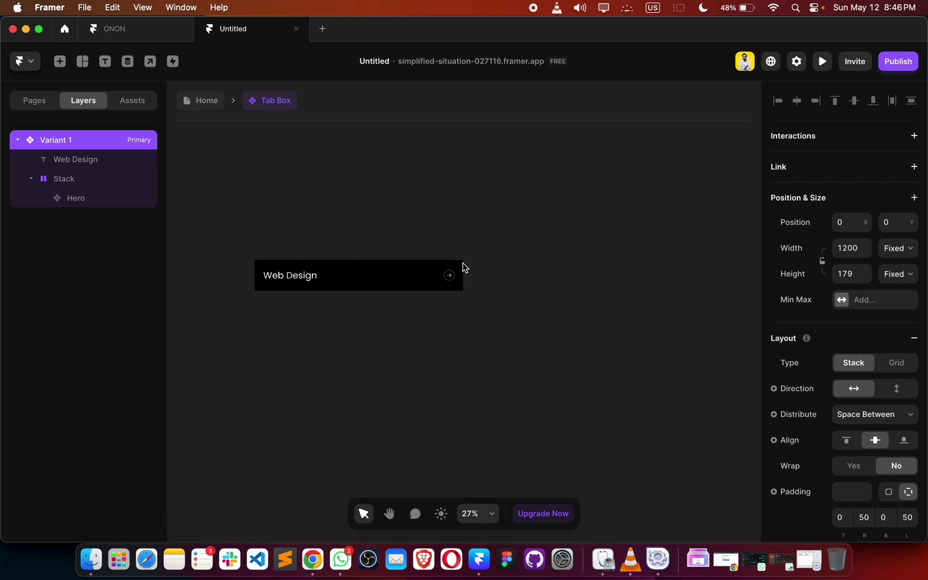
Step: Check the service rows on the reference site in Chrome, then return to Framer and add a Hover variant to the Tab Box component
scroll(471, 271, up, 5)
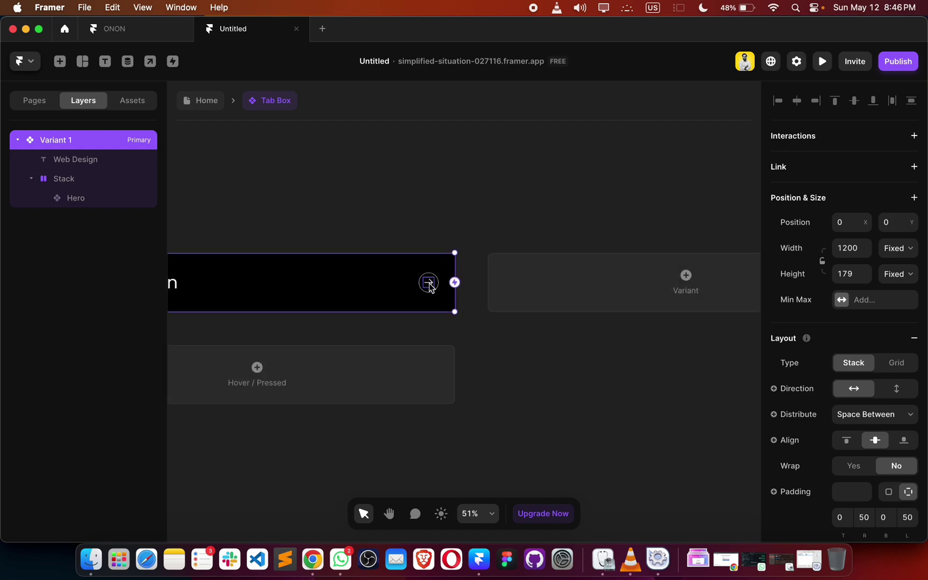
key(ctrl+Up)
click(318, 230)
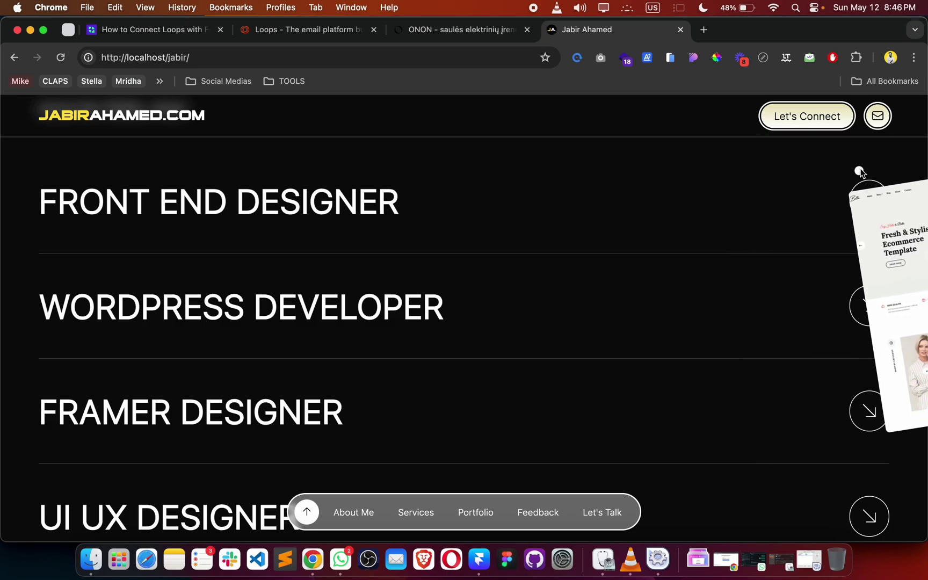
key(ctrl+Up)
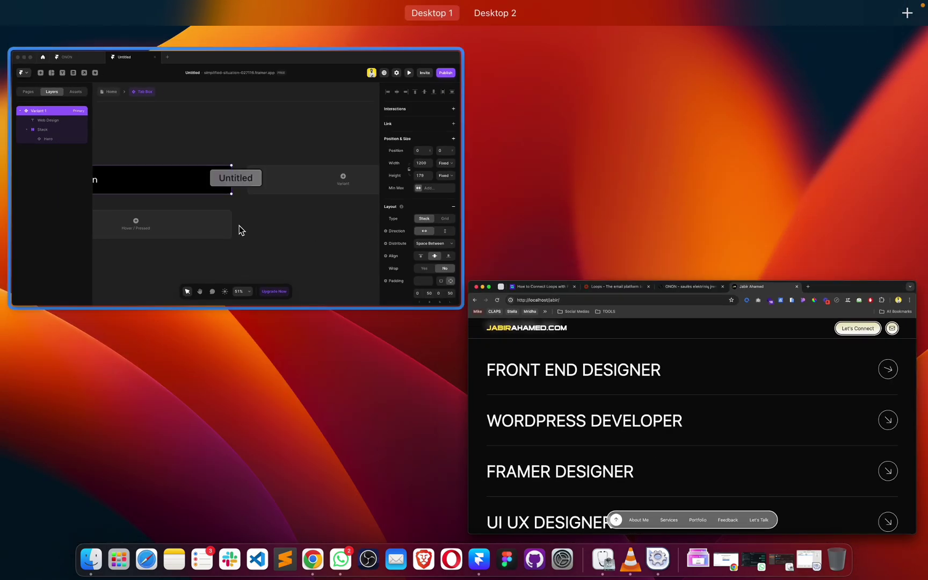
click(269, 228)
click(273, 371)
click(294, 379)
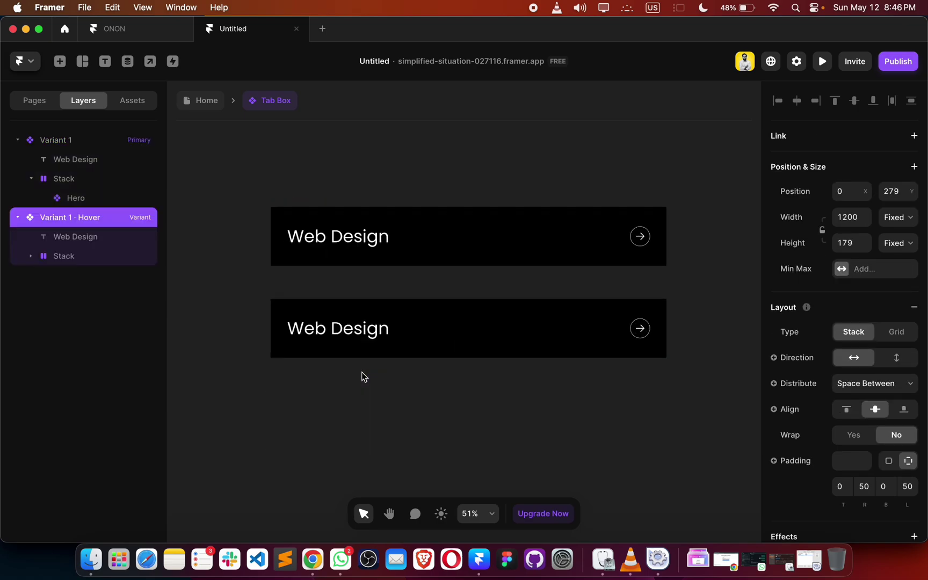
Step: Rotate the arrow icon in the Hover variant counterclockwise until it points diagonally up and to the right
click(640, 283)
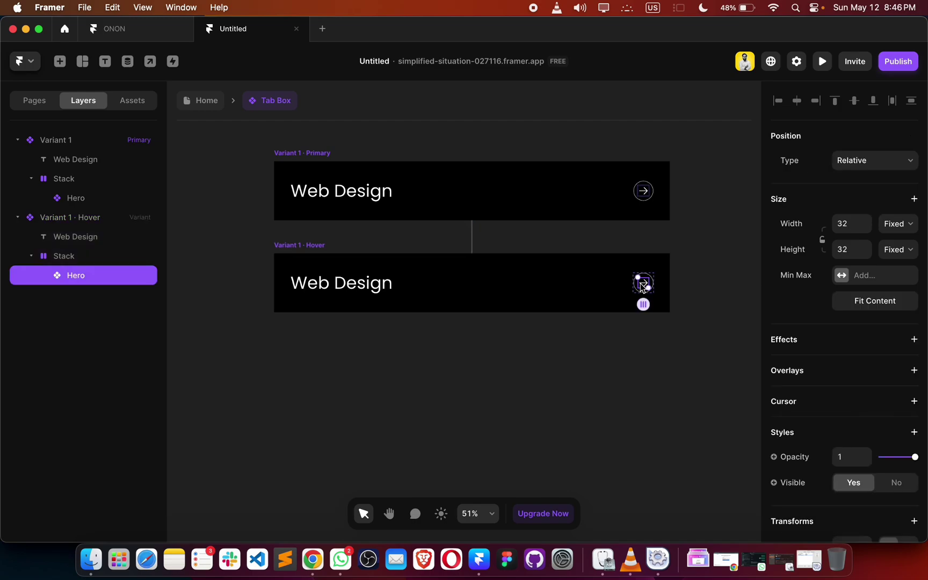
scroll(887, 447, down, 5)
click(842, 272)
text(-20)
key(Return)
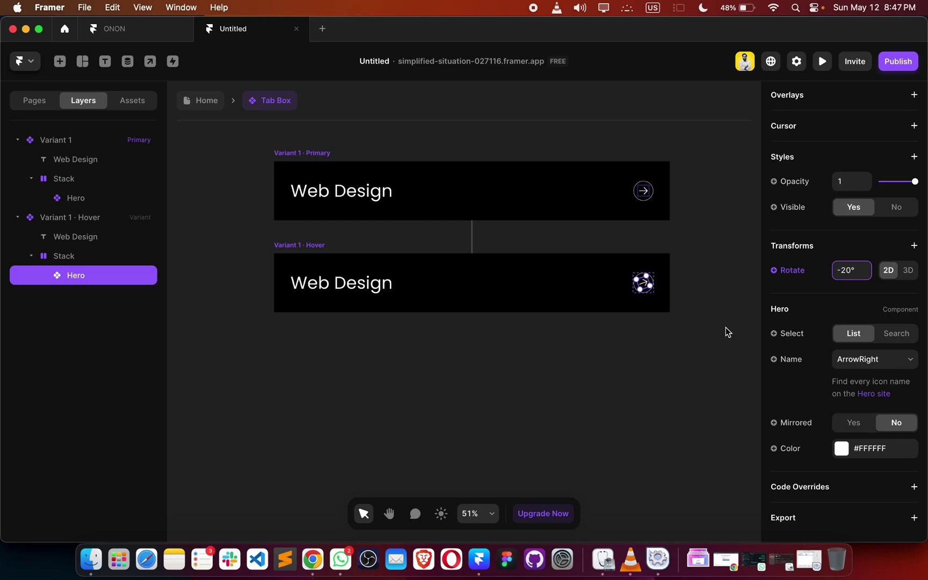
key(shift+Down)
click(502, 407)
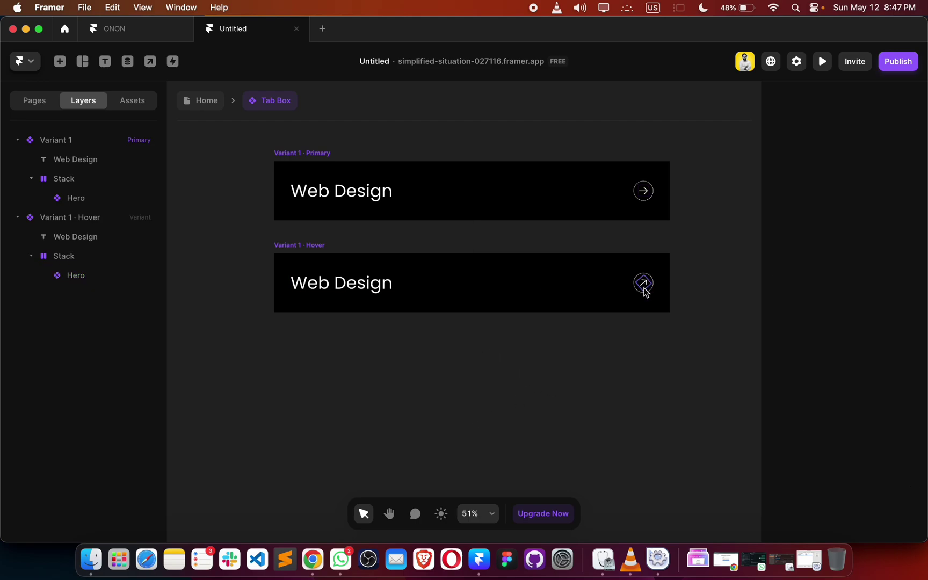
Step: Return to the Home page and preview the Tab Box row's hover effect
key(Escape)
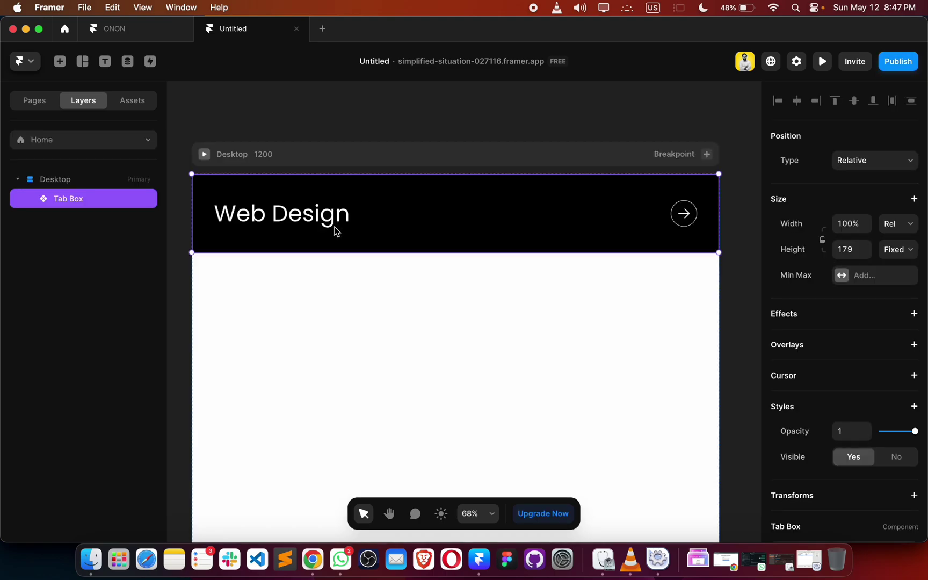
click(822, 63)
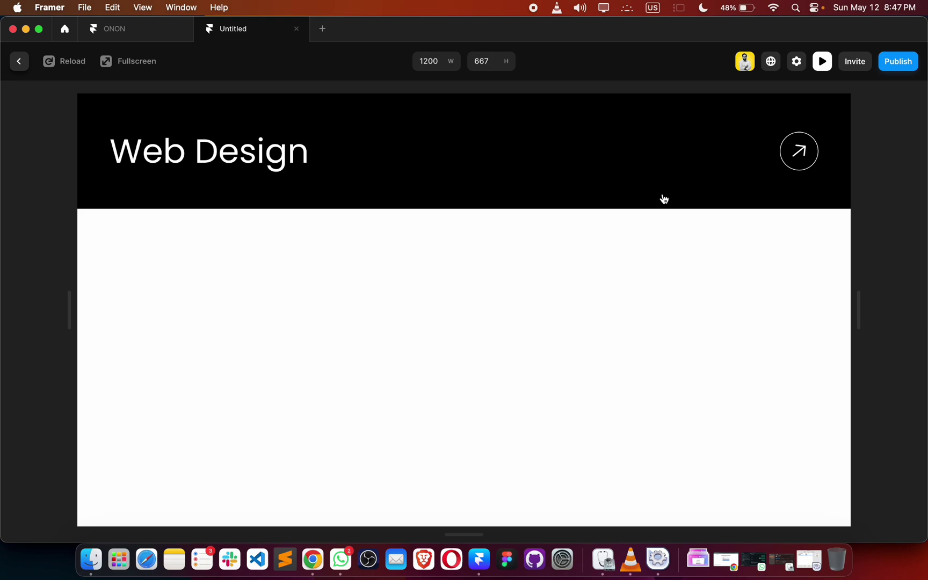
click(822, 62)
Step: Reopen the Tab Box component and create a plain text variable for the content of the primary variant's "Web Design" text
double_click(450, 240)
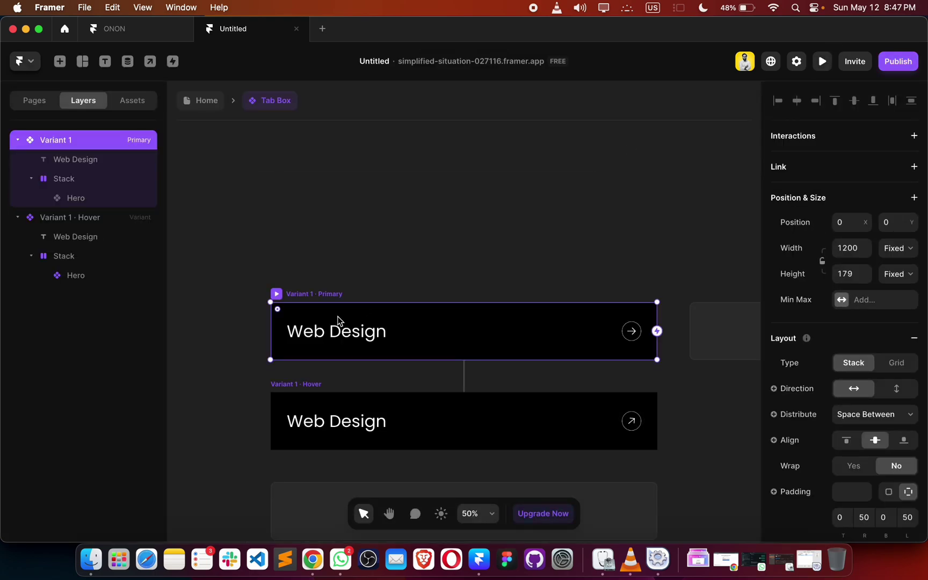
click(342, 333)
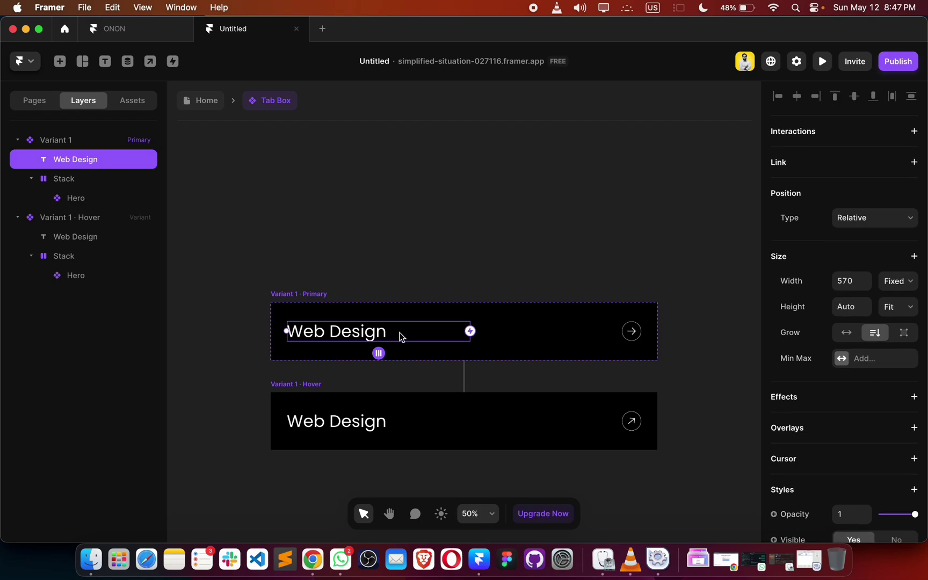
scroll(828, 358, down, 10)
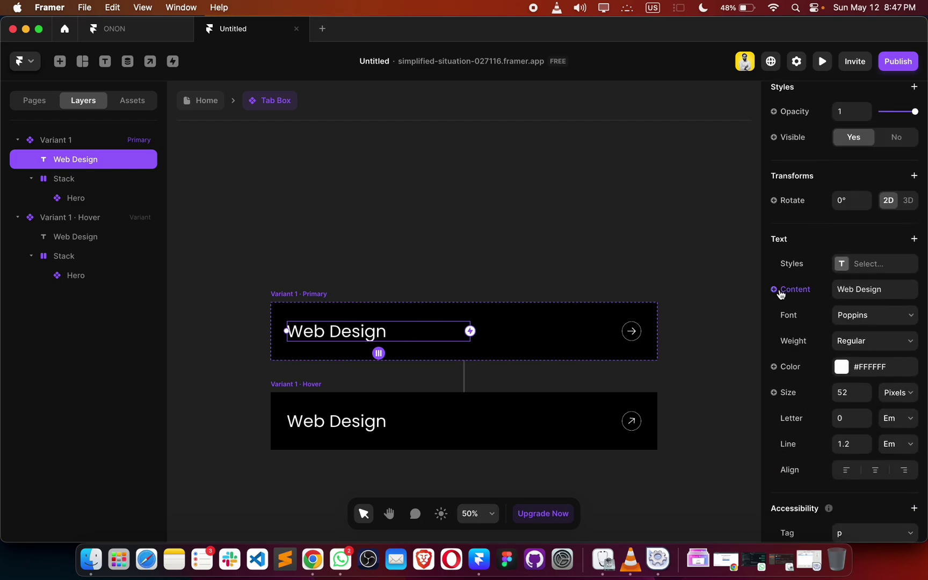
click(774, 290)
mouse_move(806, 311)
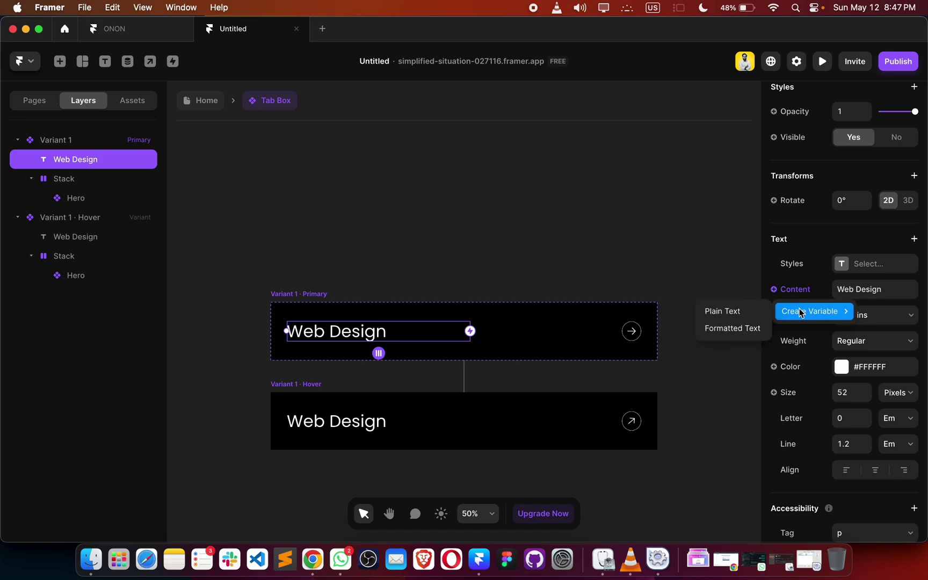
click(715, 311)
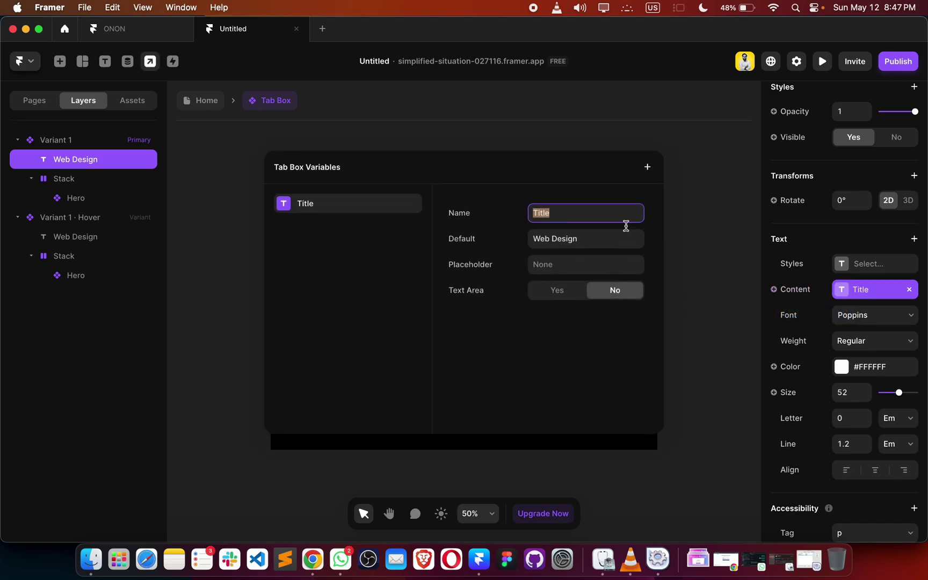
click(685, 219)
Step: Add a custom cursor to Tab Box's primary variant and create a component variable for it
scroll(489, 259, down, 5)
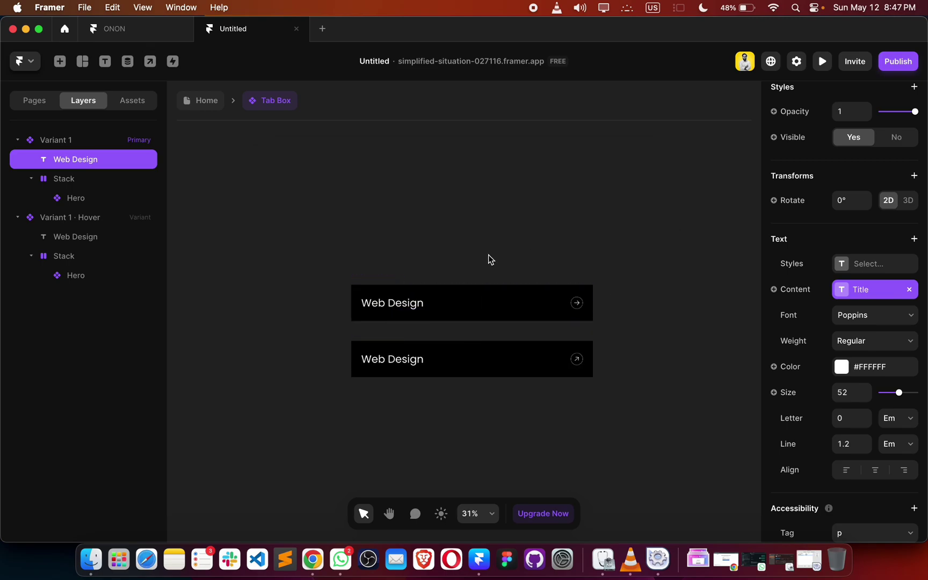
scroll(380, 216, right, 1)
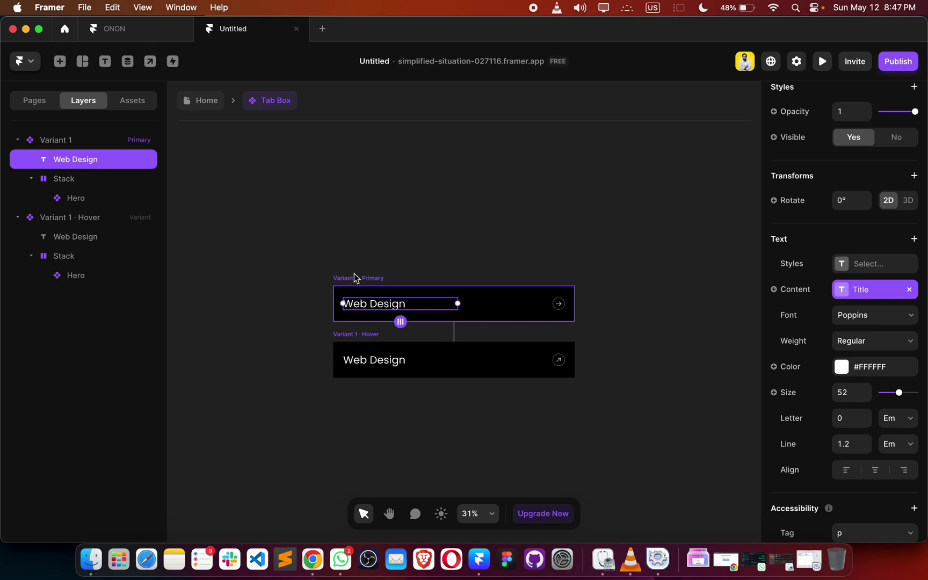
scroll(349, 282, up, 5)
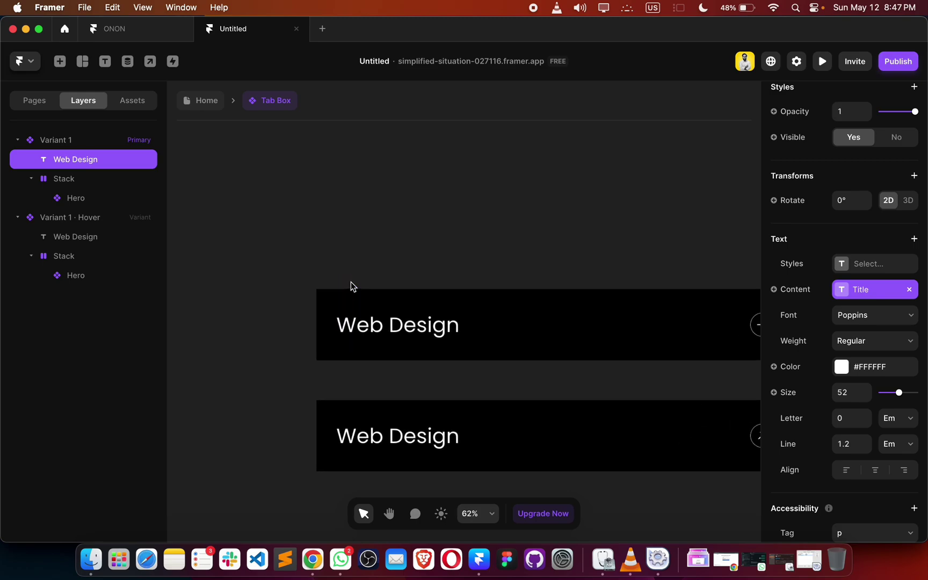
click(345, 280)
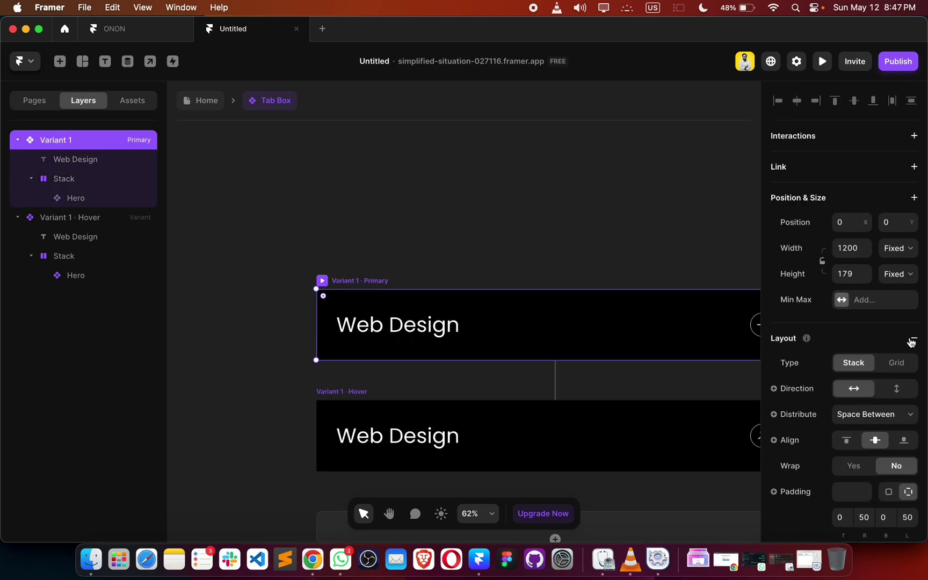
scroll(911, 342, down, 8)
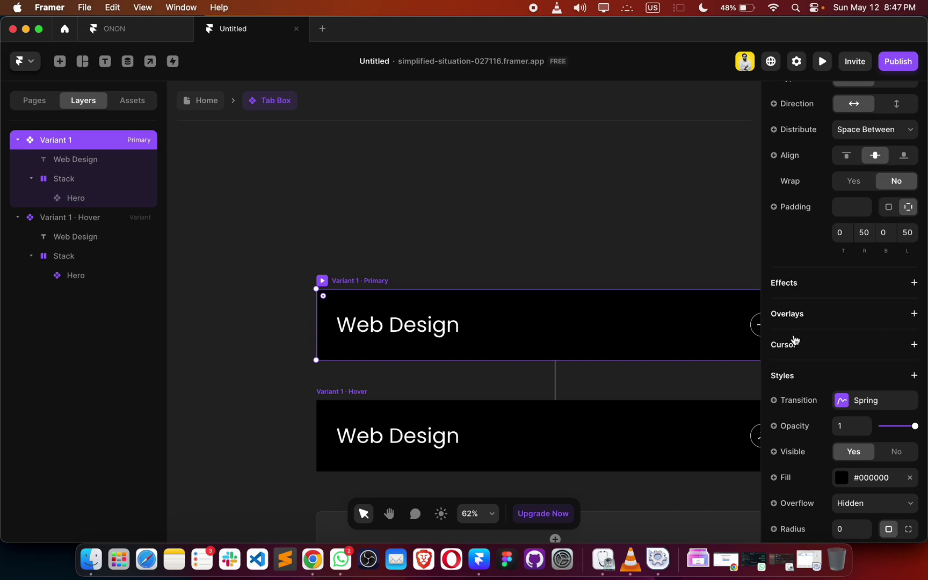
click(914, 345)
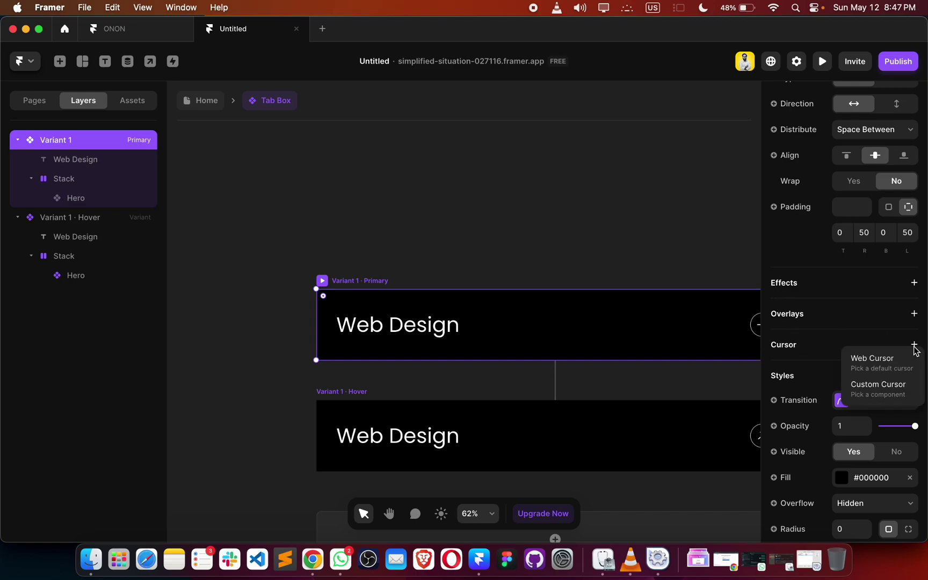
click(872, 397)
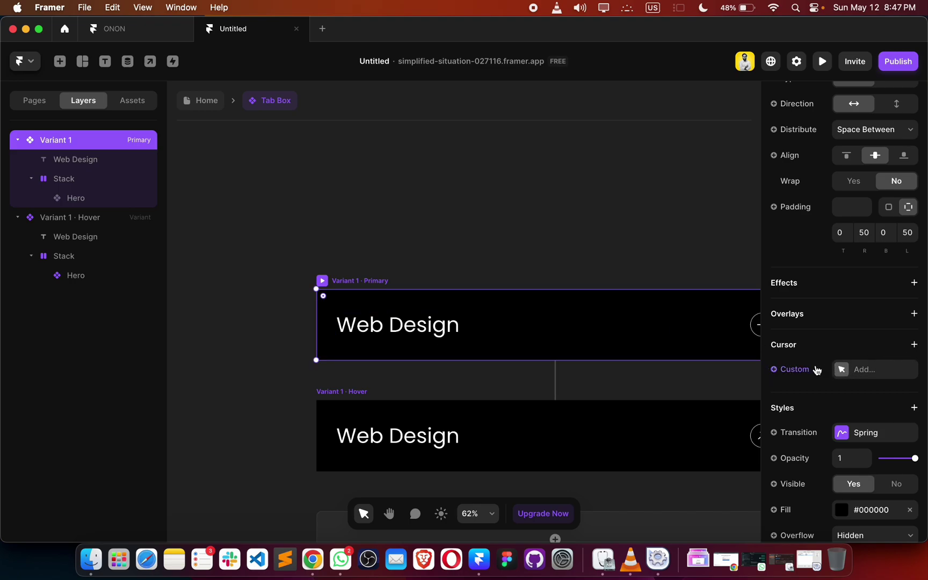
click(778, 373)
click(796, 388)
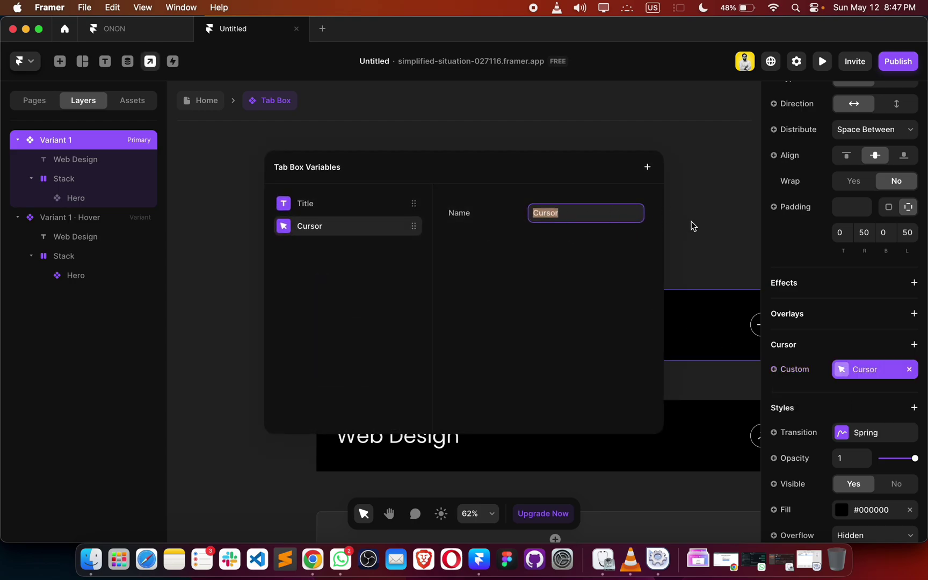
click(712, 195)
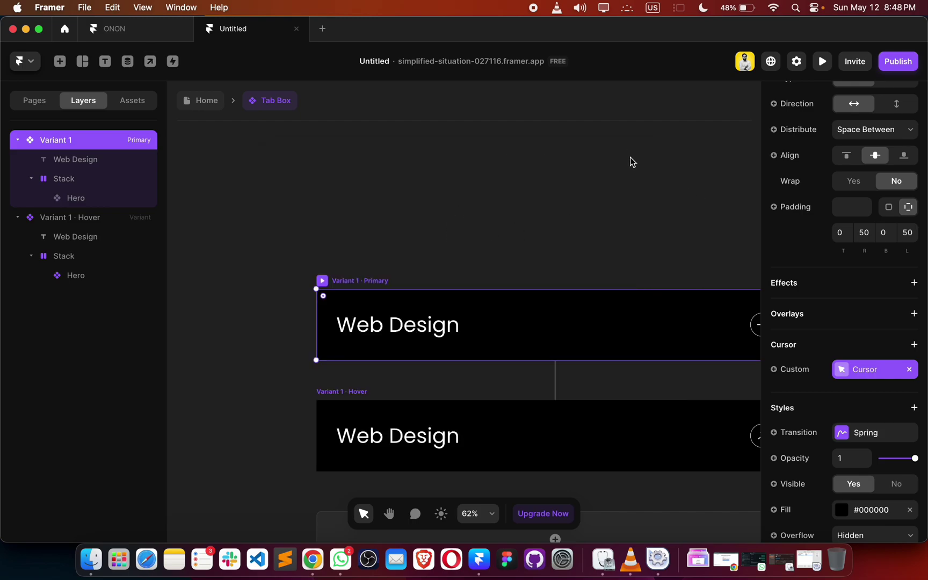
Step: Return to the Home page, search the insert library for "image" and place a 400 × 300 image frame on the canvas beside the Desktop frame
key(Escape)
key(Escape)
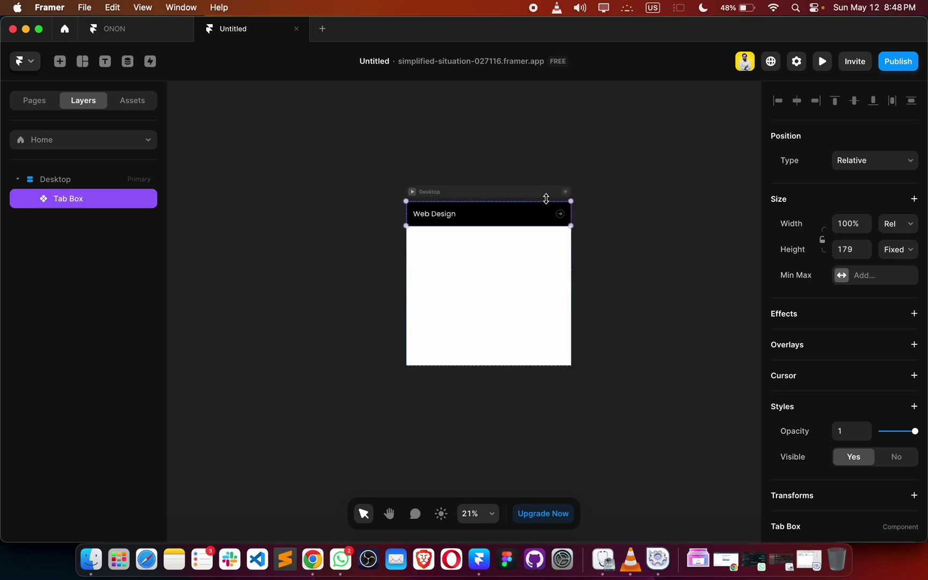
scroll(546, 199, left, 5)
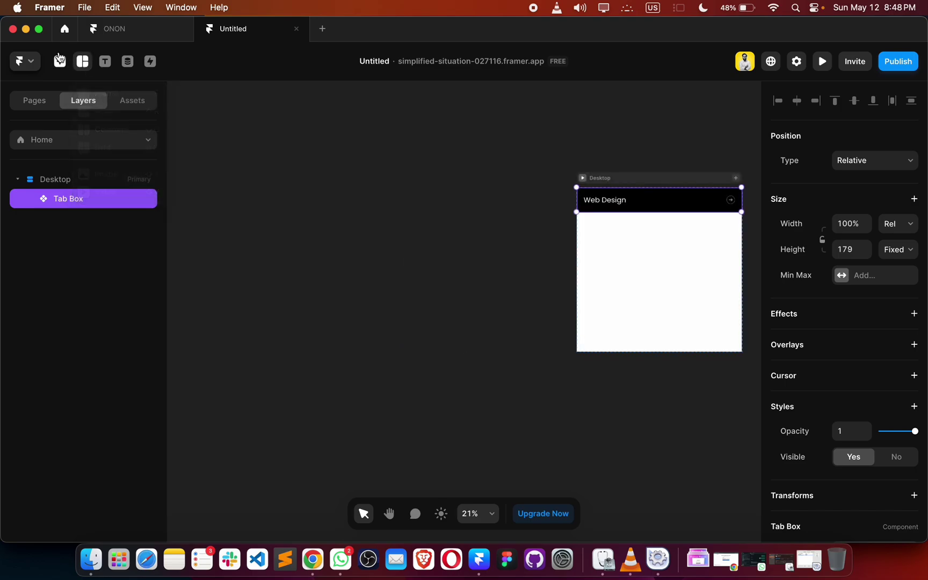
click(60, 56)
click(56, 97)
key(cmd+a)
text(i)
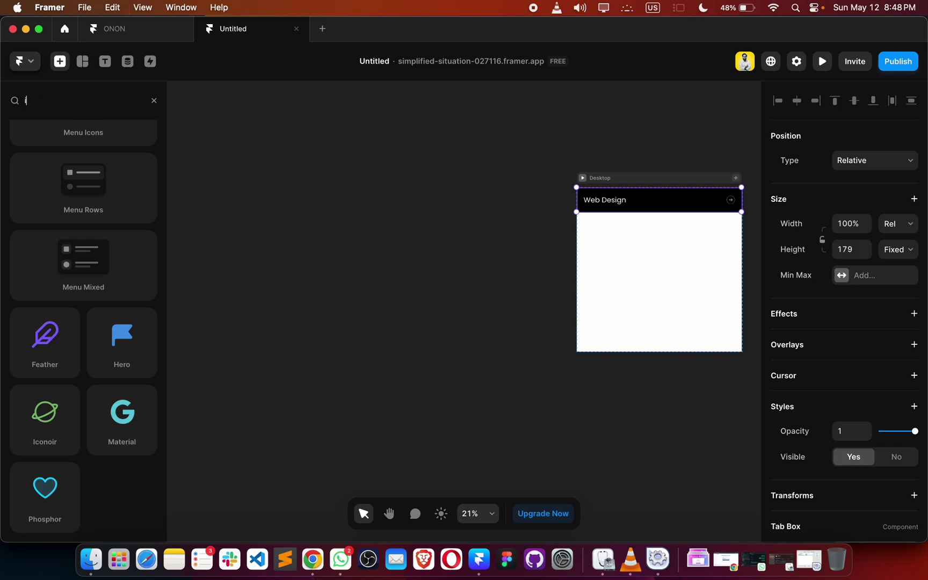
text(mage)
drag(41, 169, 452, 171)
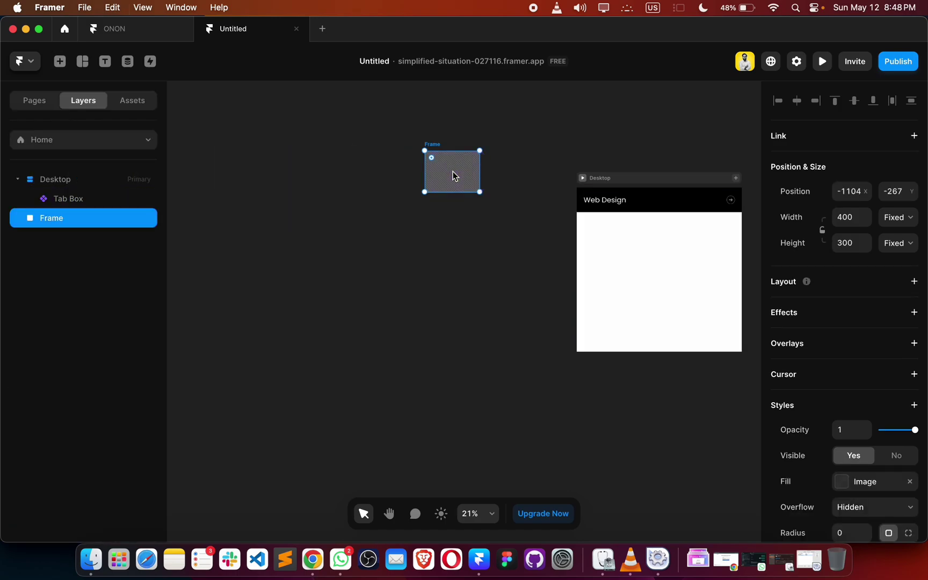
scroll(452, 171, up, 5)
scroll(452, 172, left, 3)
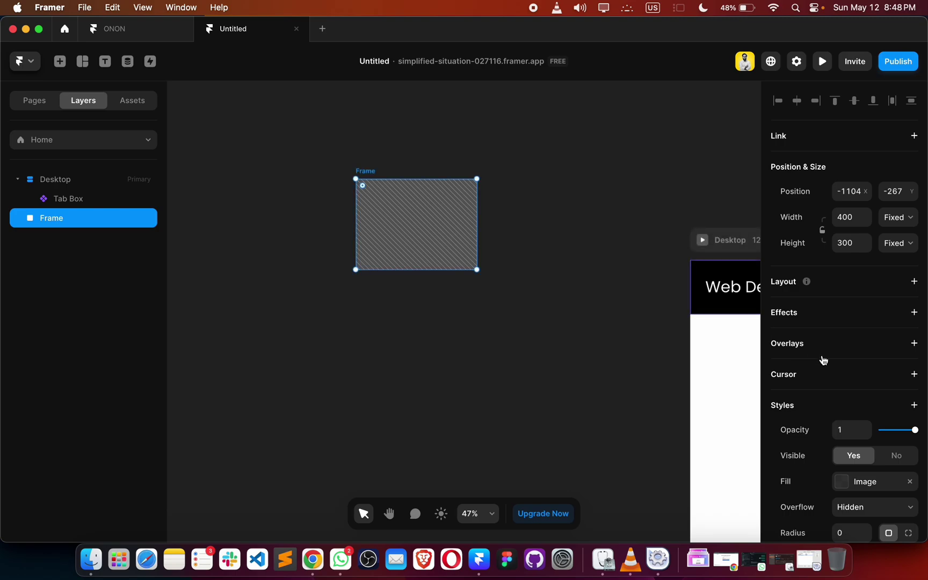
Step: Fill the new image frame with the black-and-white mountain lake photo from Unsplash
scroll(853, 301, down, 5)
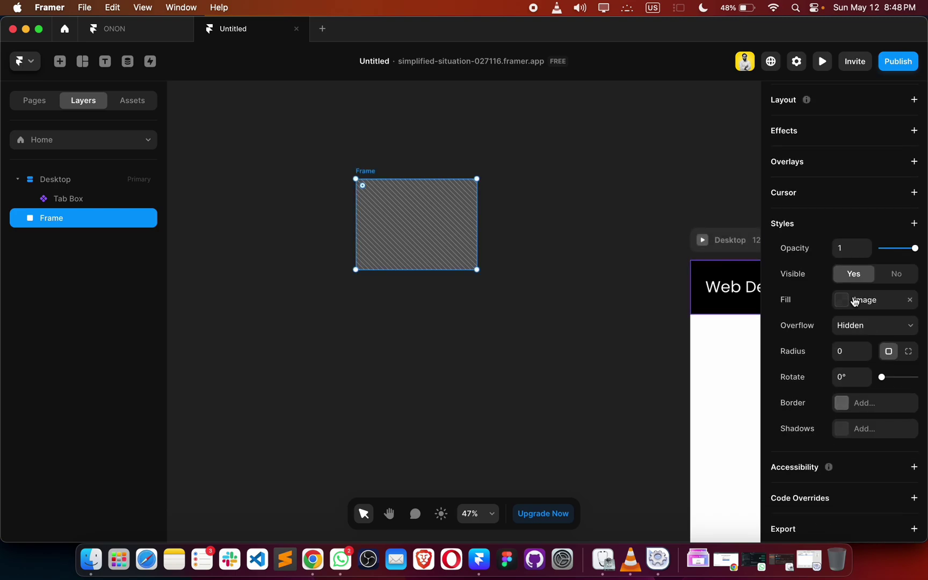
double_click(376, 219)
click(696, 512)
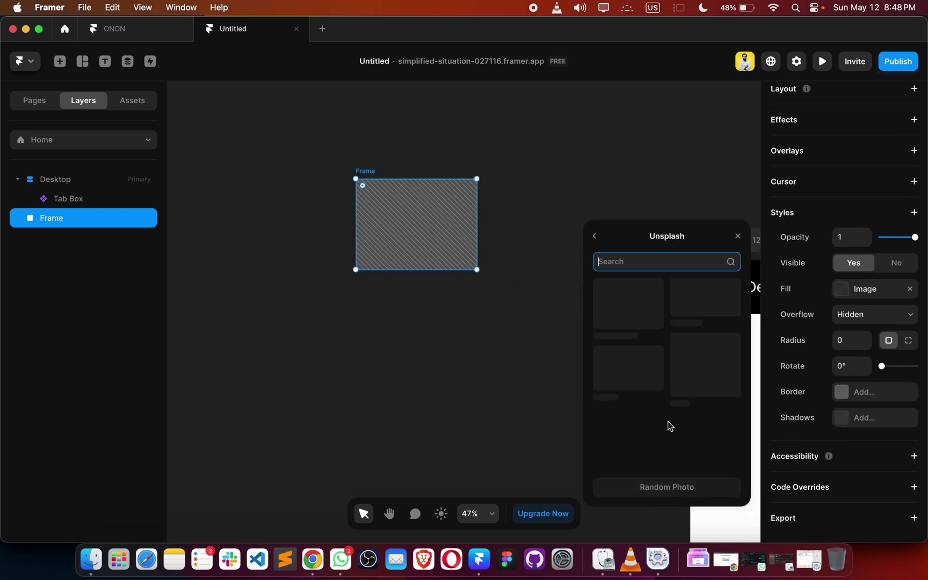
scroll(661, 357, down, 1)
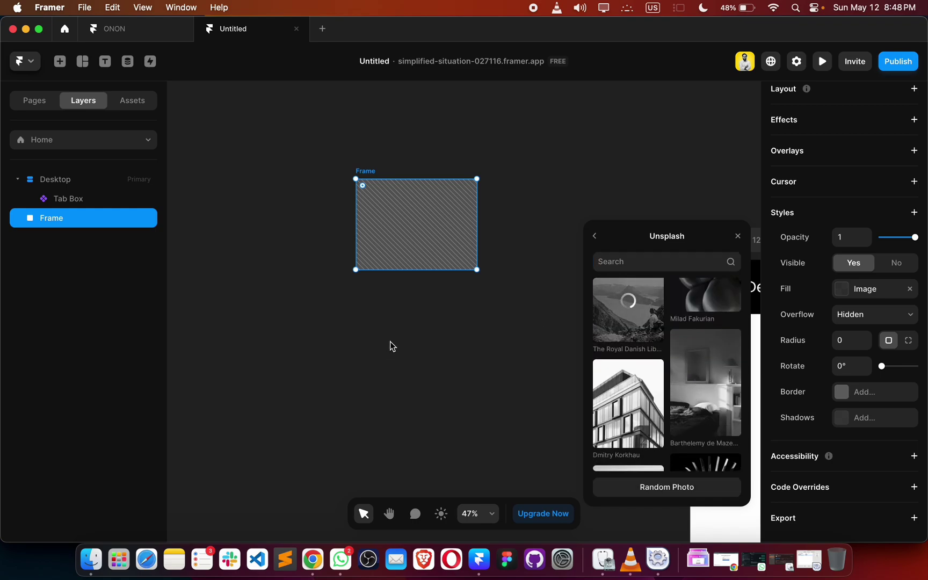
click(445, 366)
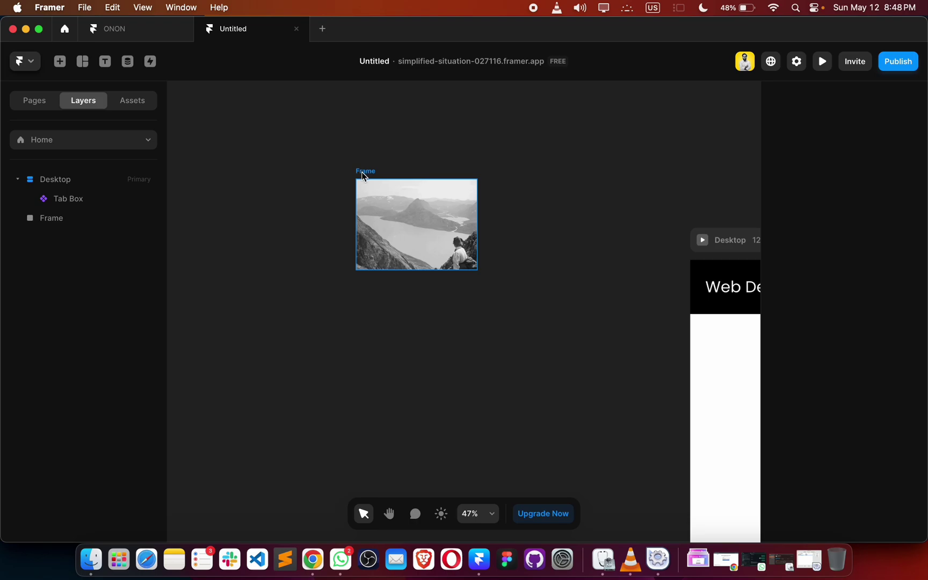
Step: Turn the image frame into a component named "Image Box"
click(365, 179)
right_click(365, 178)
click(404, 178)
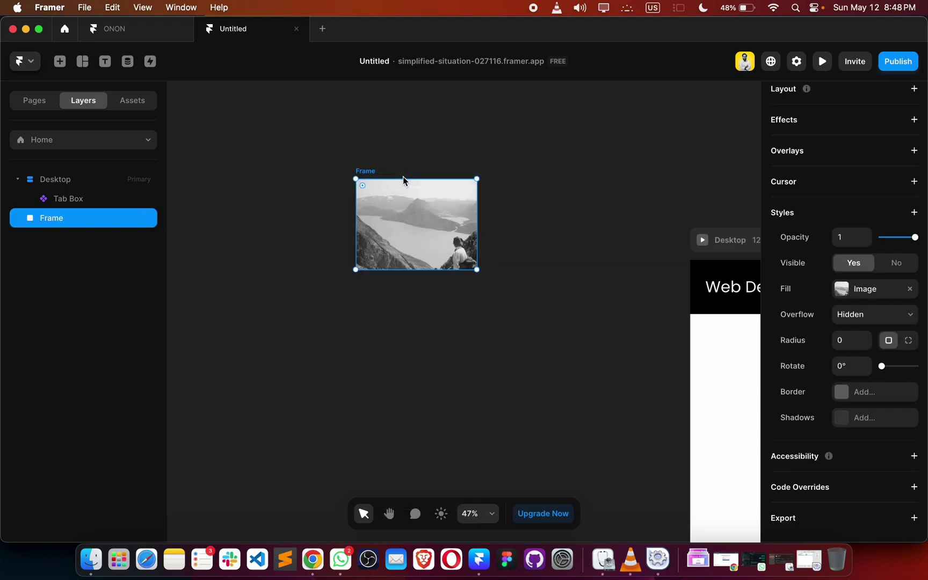
text(Image Box)
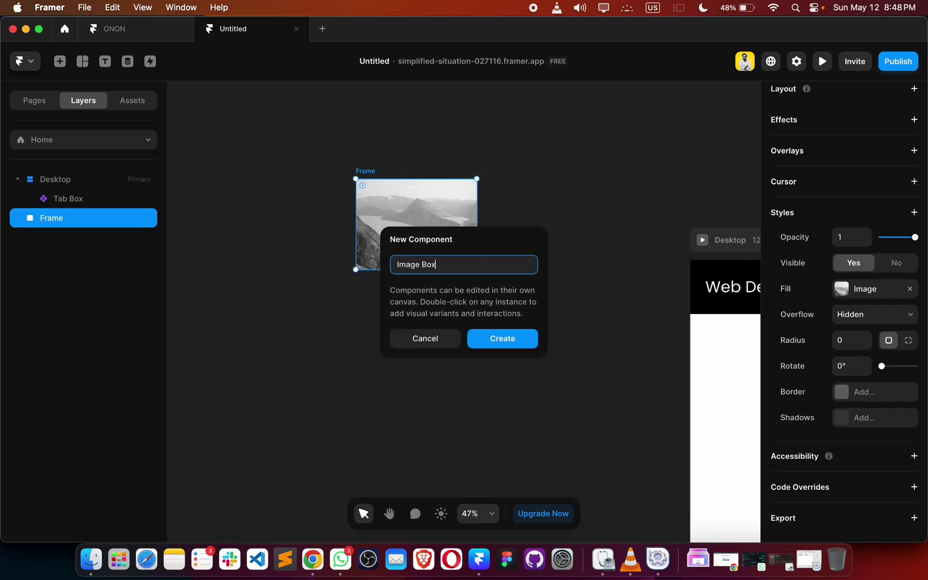
key(Return)
Step: Set the corner radius of Image Box's primary variant to 12
scroll(841, 360, down, 1)
click(843, 341)
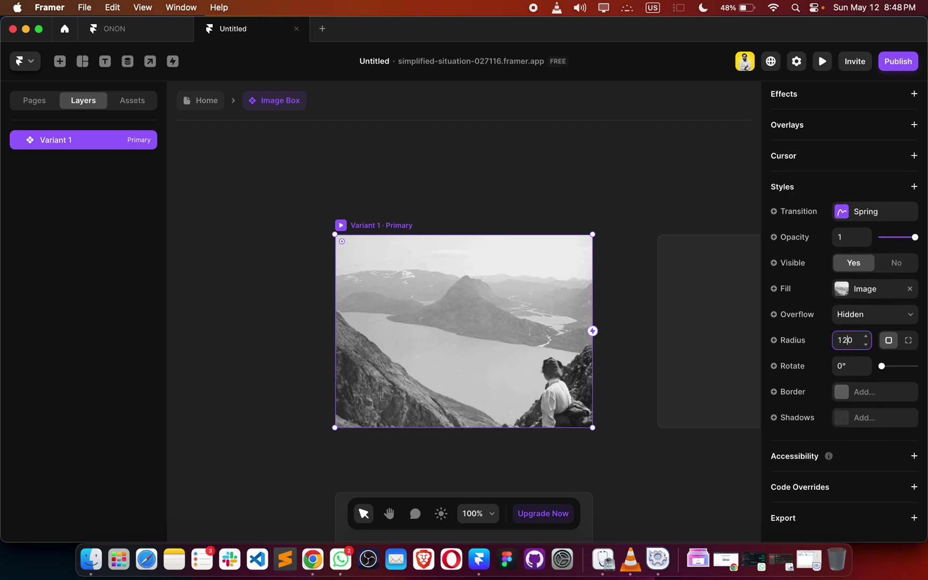
text(12)
key(Return)
Step: Rotate Image Box's primary variant to -10°, trying -40° and -20° first
click(842, 367)
text(-)
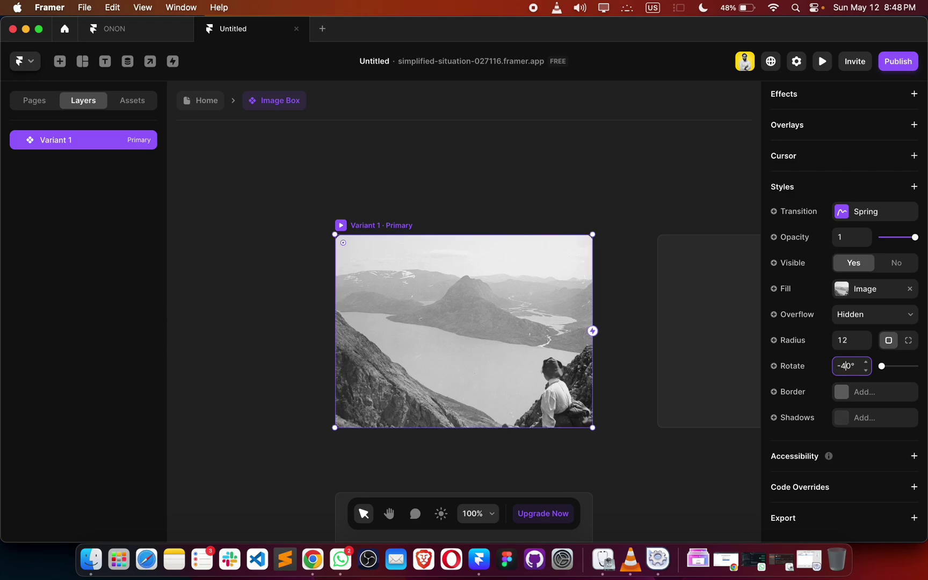
text(4)
key(Return)
click(843, 366)
key(BackSpace)
text(2)
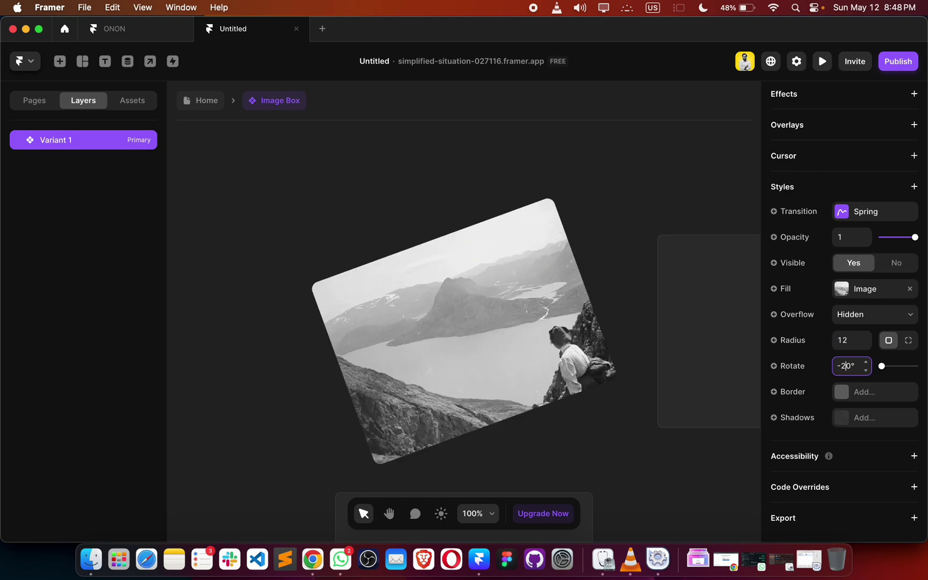
text(1)
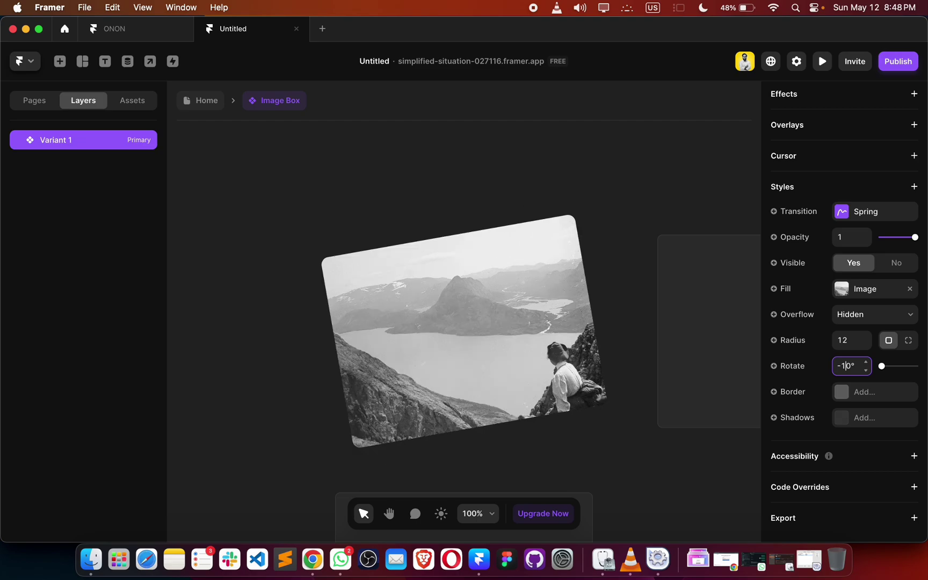
Step: Add four more variants to the Image Box component, based on the tilted primary variant
click(613, 215)
click(495, 265)
scroll(904, 288, up, 3)
scroll(865, 253, up, 3)
scroll(867, 254, down, 5)
scroll(576, 349, down, 5)
scroll(575, 356, right, 3)
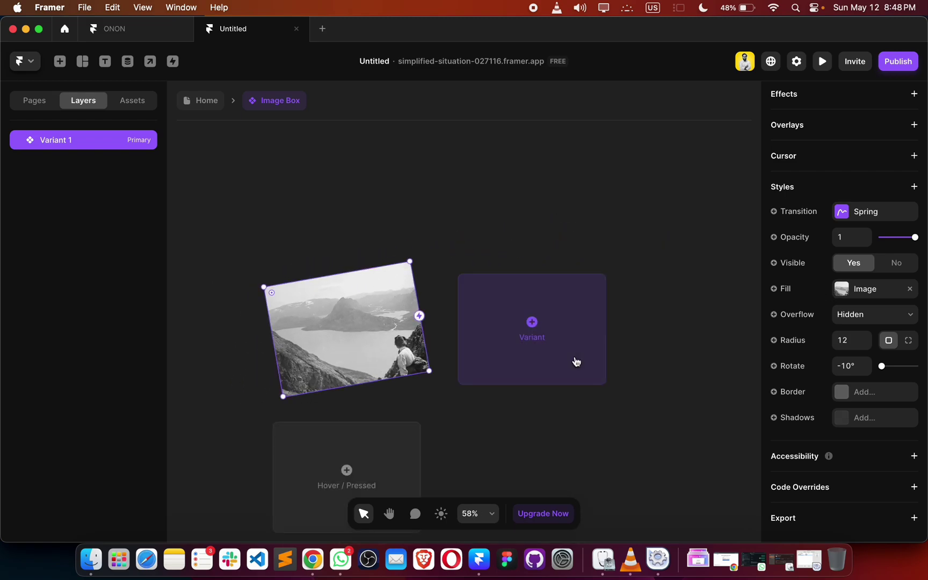
click(543, 346)
click(617, 342)
click(650, 341)
click(650, 341)
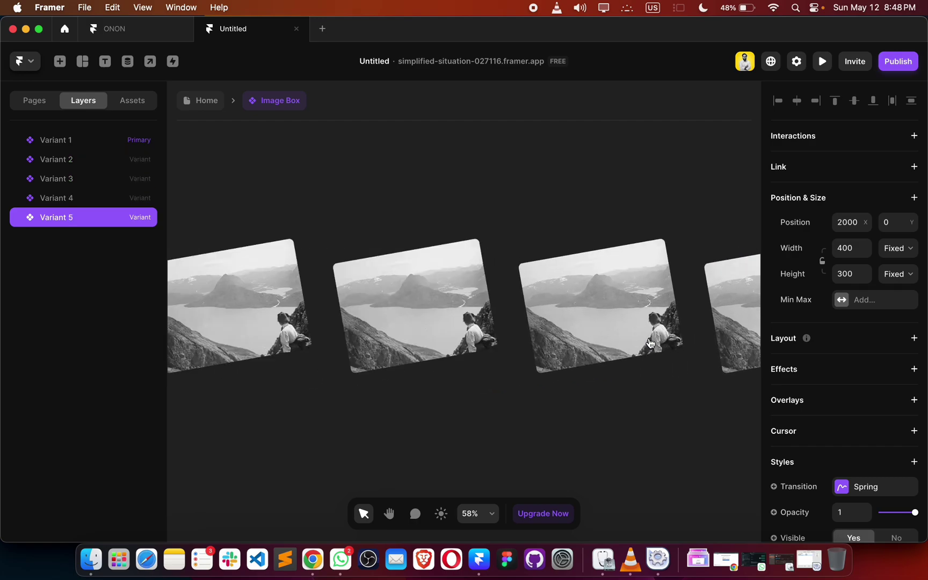
Step: Replace Variant 2's image fill with the Unsplash photo of a red flower above a blue flower field
scroll(553, 282, left, 4)
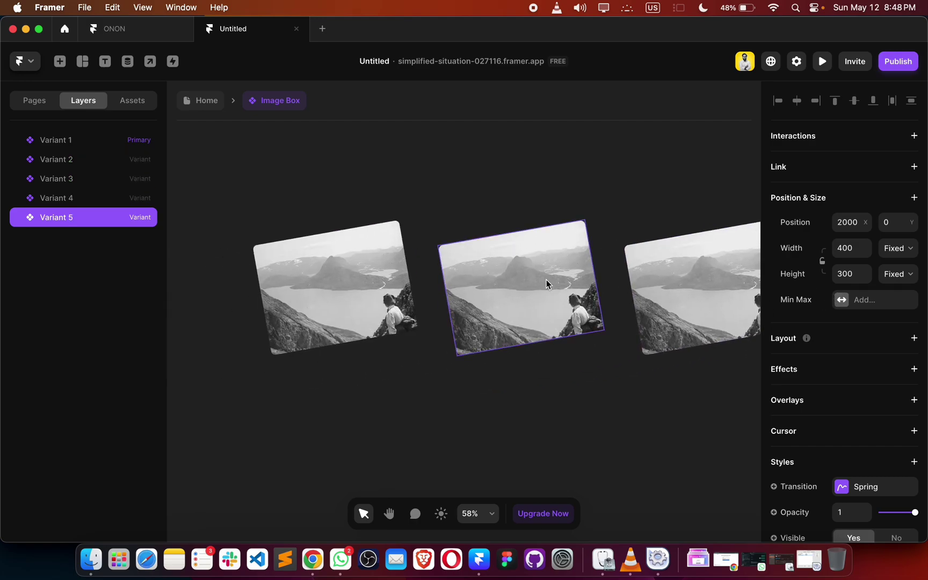
double_click(546, 284)
click(699, 510)
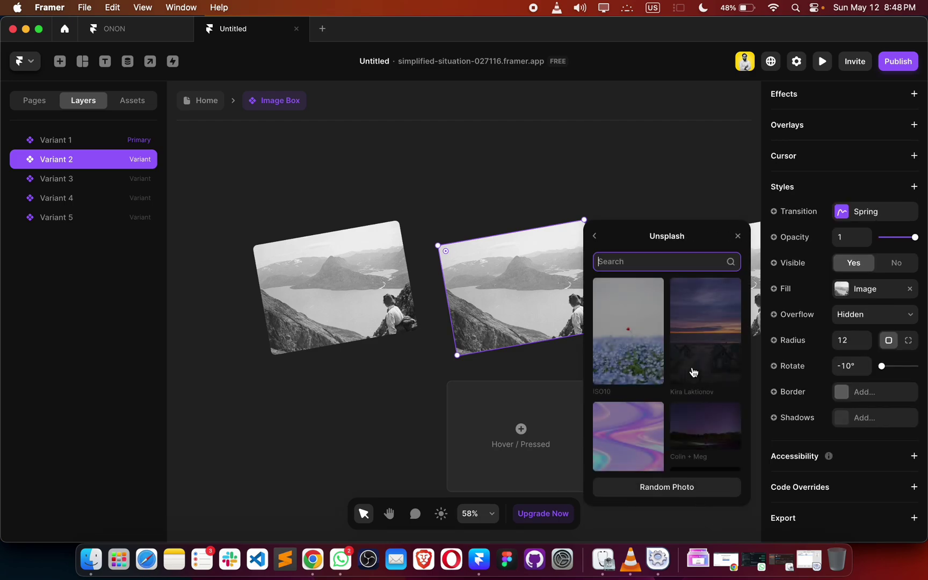
scroll(694, 372, down, 2)
click(372, 369)
Step: Replace Variant 3's image fill with the black-and-white bedroom interior photo from Unsplash
click(693, 267)
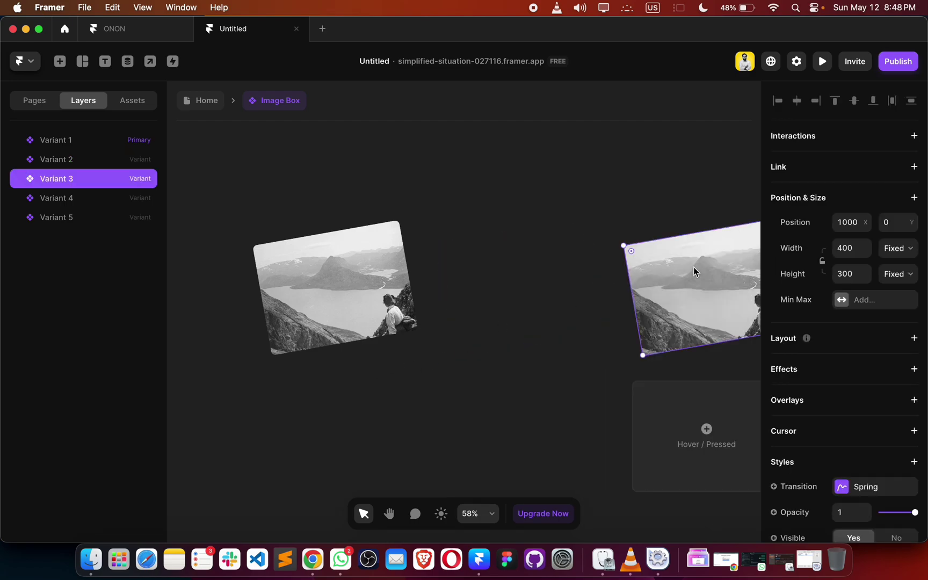
double_click(693, 267)
click(700, 513)
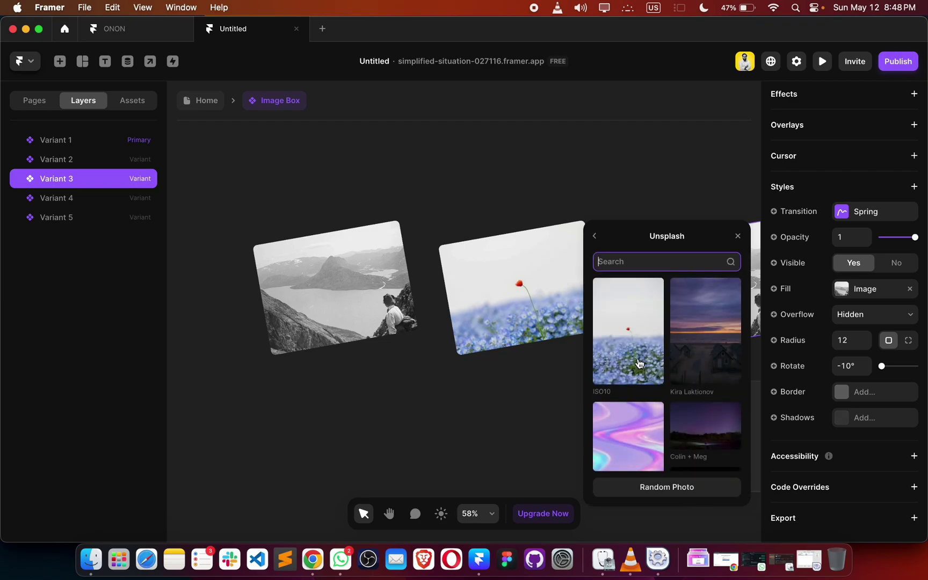
scroll(626, 354, down, 3)
scroll(625, 355, down, 3)
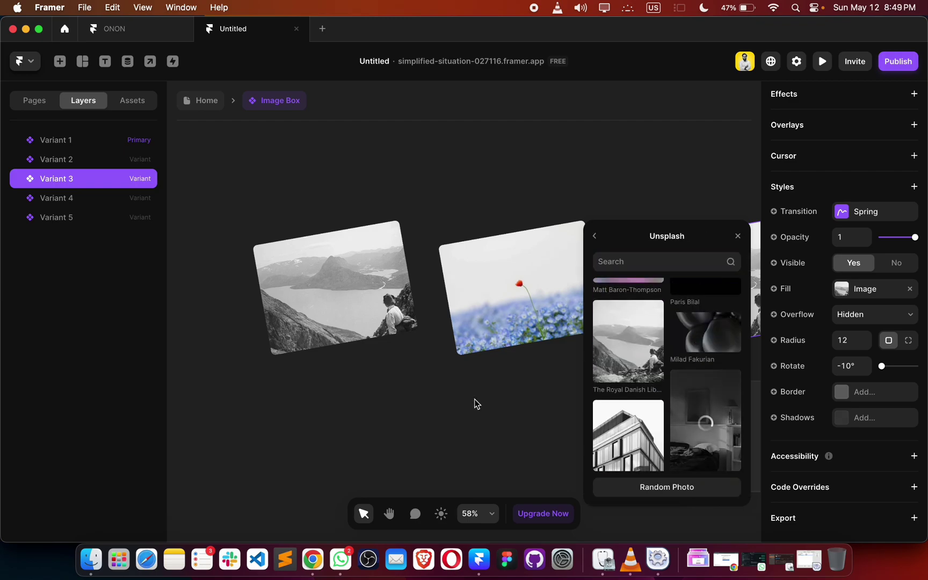
click(392, 405)
Step: Replace Variant 4's image fill with the Art Institute of Chicago painting of green trees from Unsplash
click(605, 305)
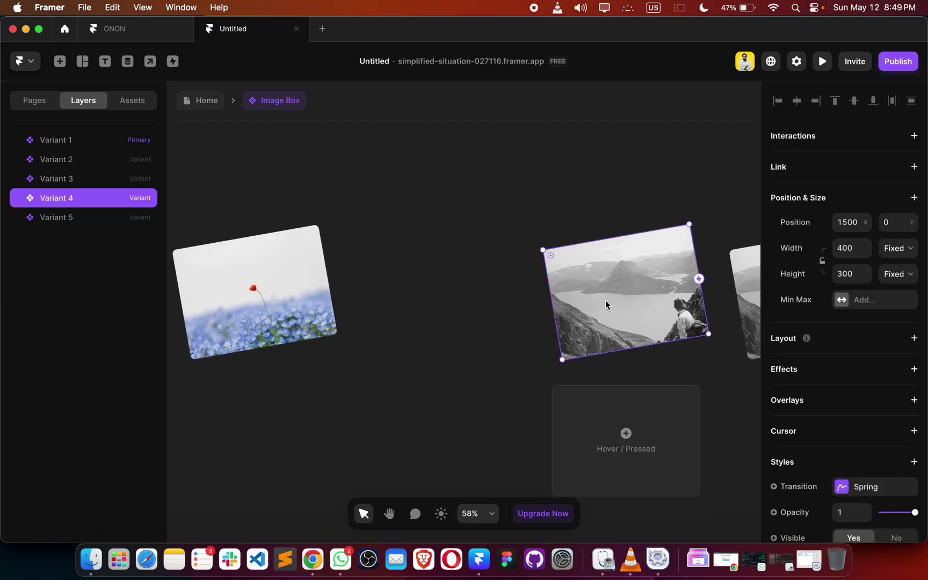
double_click(605, 302)
click(679, 336)
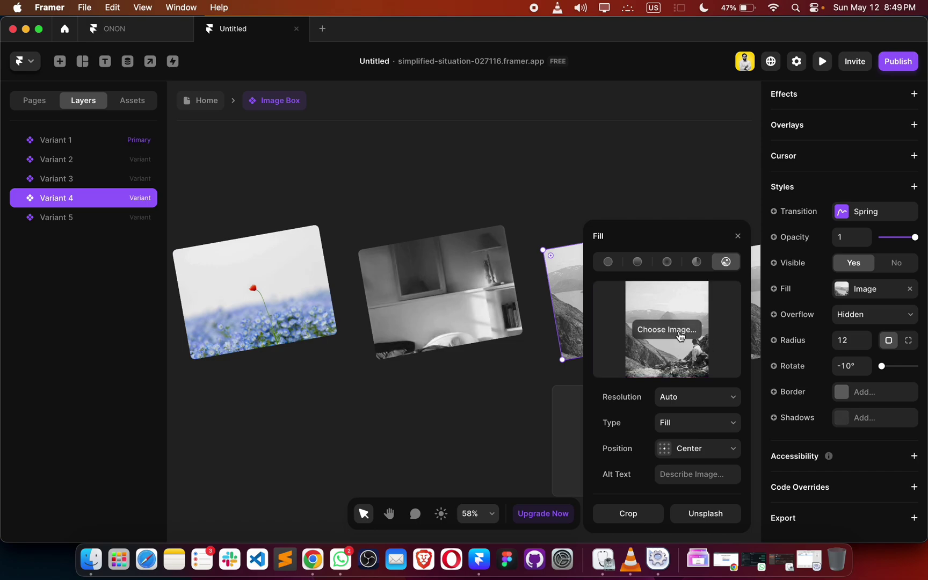
click(632, 405)
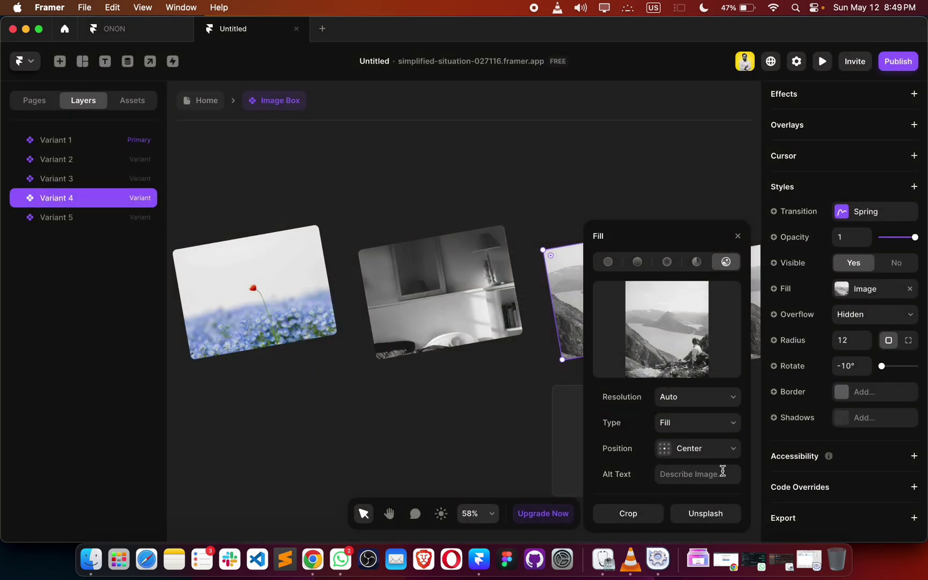
click(706, 513)
scroll(633, 389, down, 2)
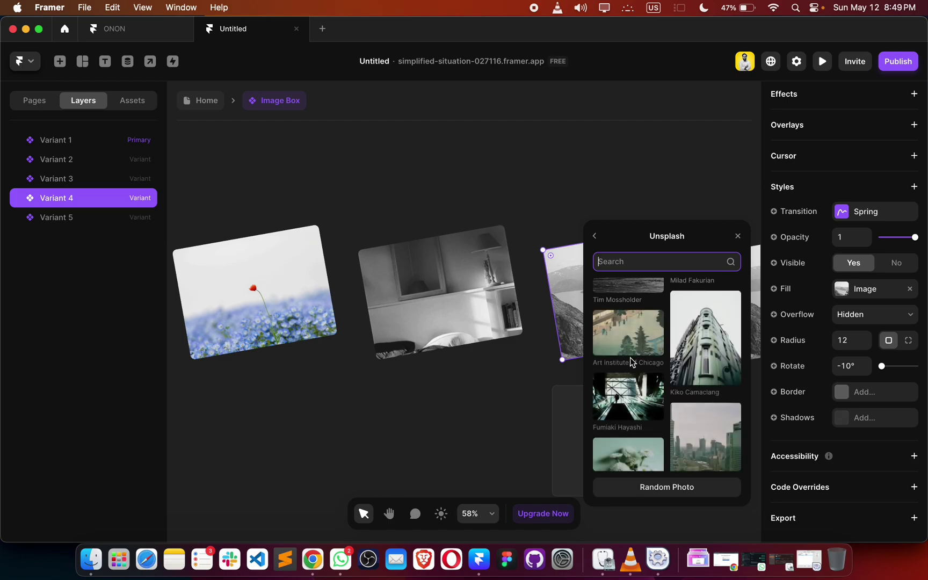
click(629, 341)
Step: Browse the Unsplash photos for Variant 5's image fill and return to the Home page
scroll(459, 363, right, 5)
double_click(431, 276)
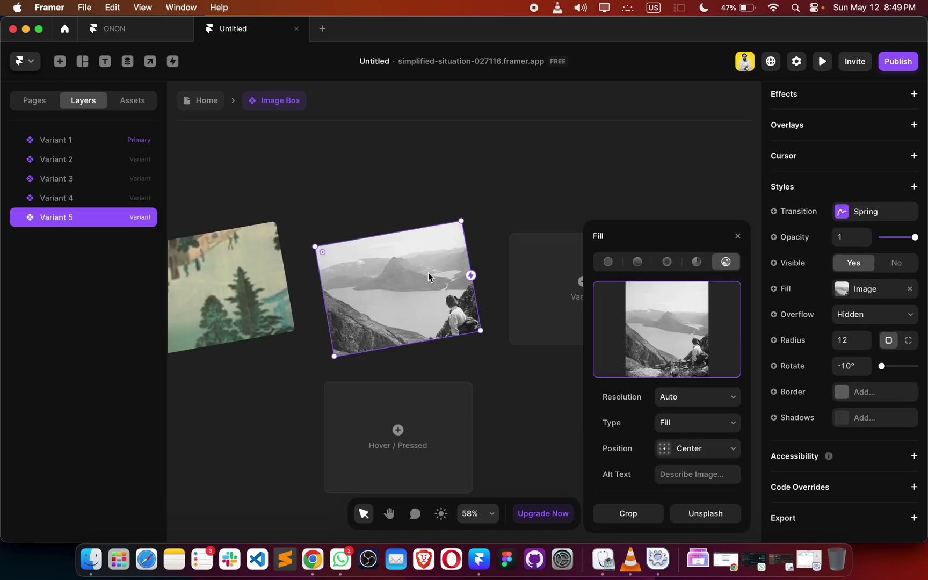
click(700, 513)
scroll(671, 387, down, 2)
key(Escape)
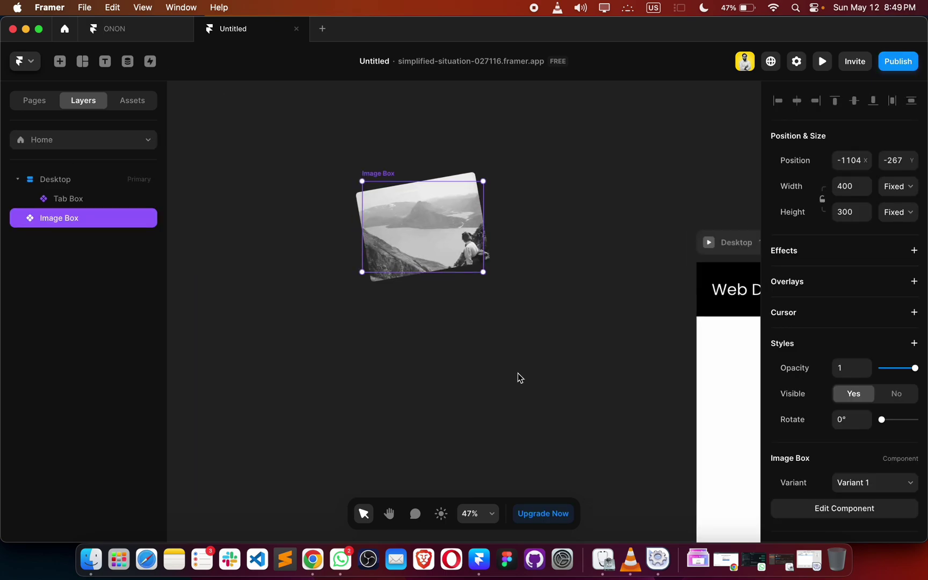
Step: Duplicate the Tab Box row in the Desktop frame four times to make a stack of five rows
scroll(518, 372, right, 3)
scroll(518, 372, up, 2)
scroll(518, 373, right, 5)
scroll(518, 372, down, 1)
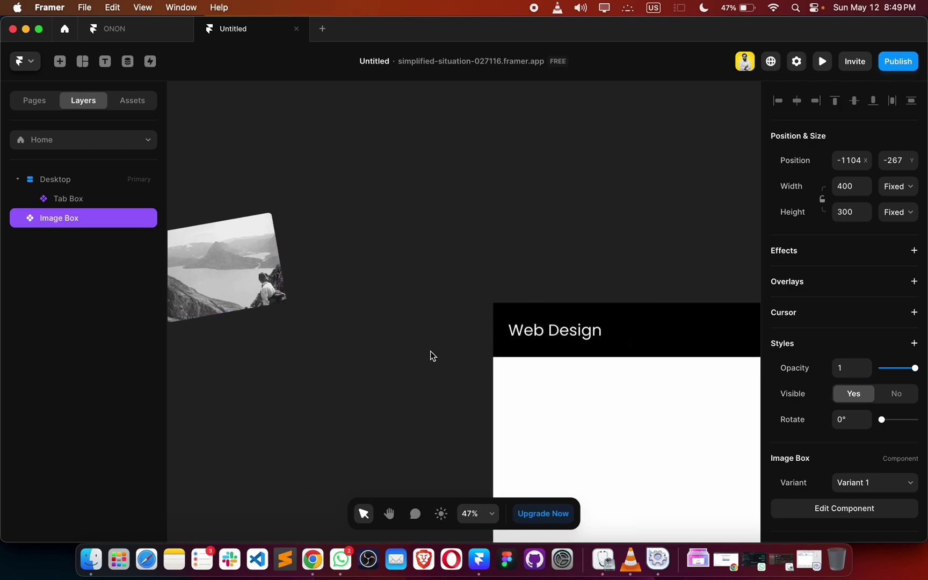
click(587, 316)
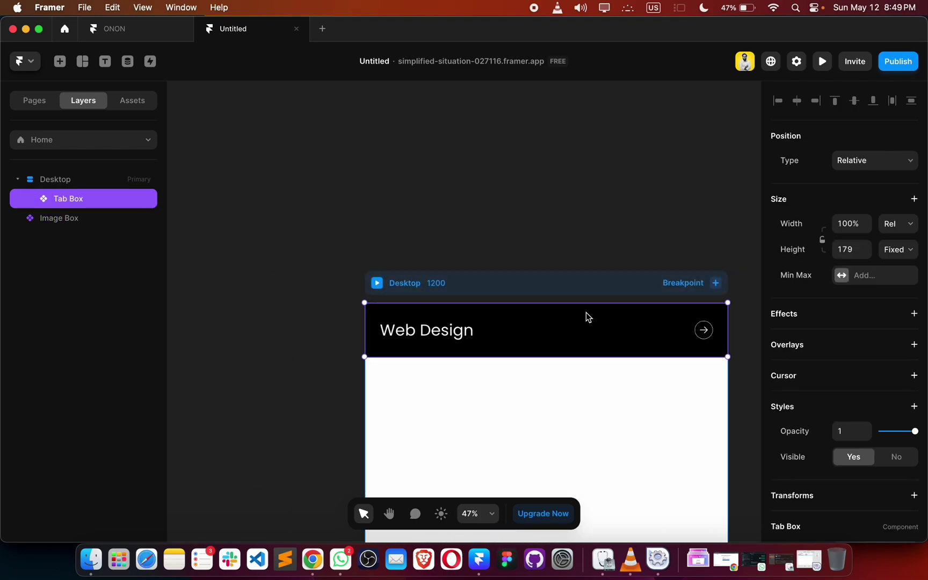
key(super+d)
key(super+d)
key(super+d)
key(super+d)
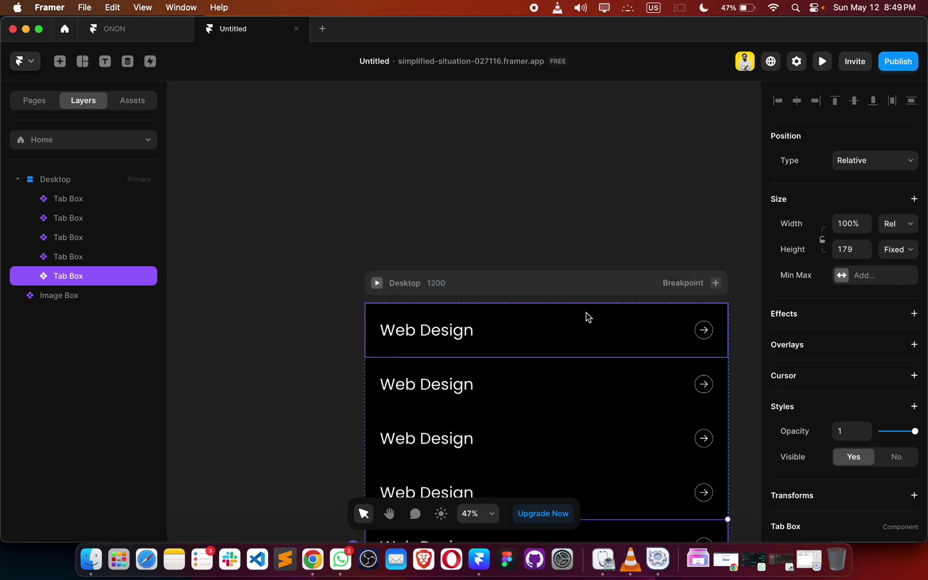
Step: Set the title of the second Tab Box row to "Framer Website"
ctrl+scroll(585, 342, down, 5)
scroll(538, 332, down, 1)
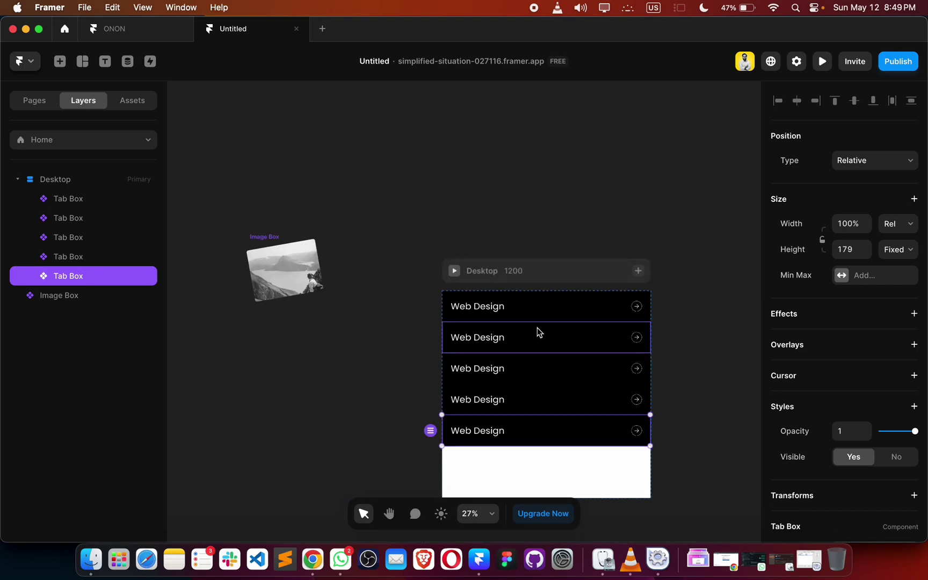
click(528, 335)
scroll(858, 392, down, 4)
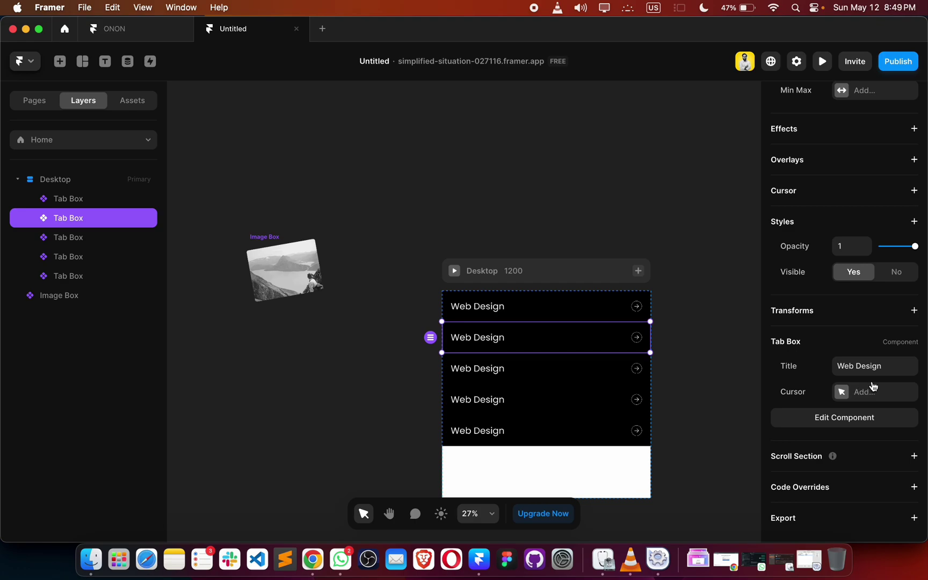
click(867, 367)
text(Fr)
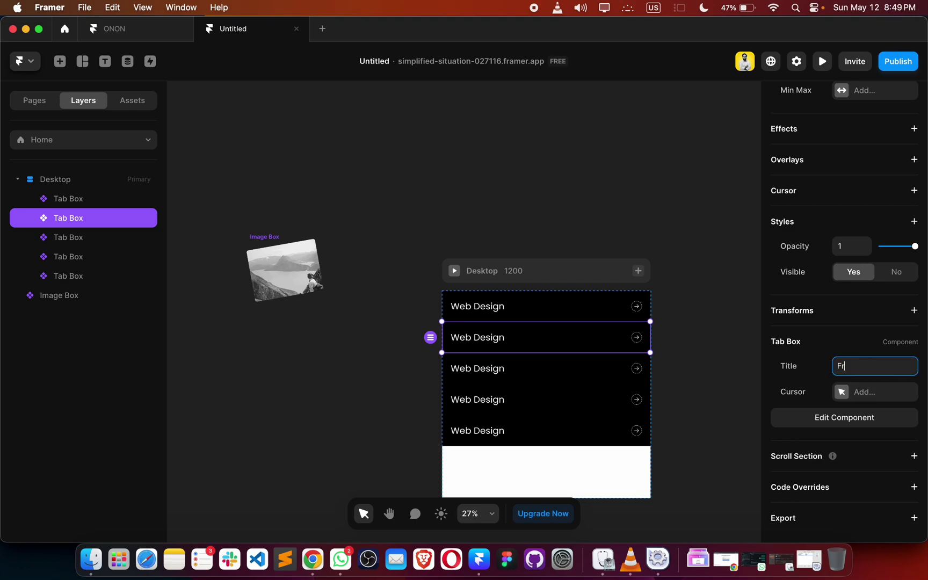
text(amer Website)
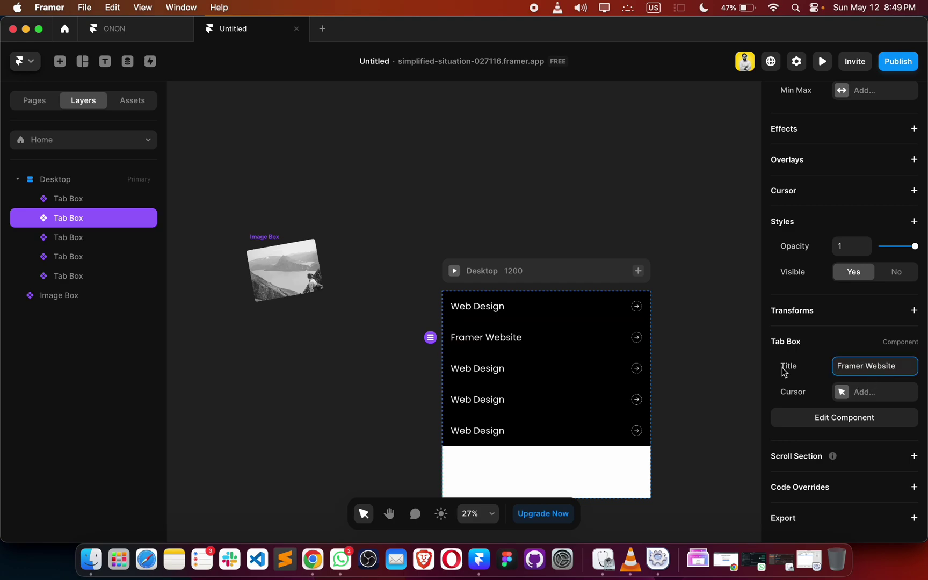
Step: Set the title of the third Tab Box row to "Wordpress Website"
click(482, 368)
scroll(851, 401, down, 5)
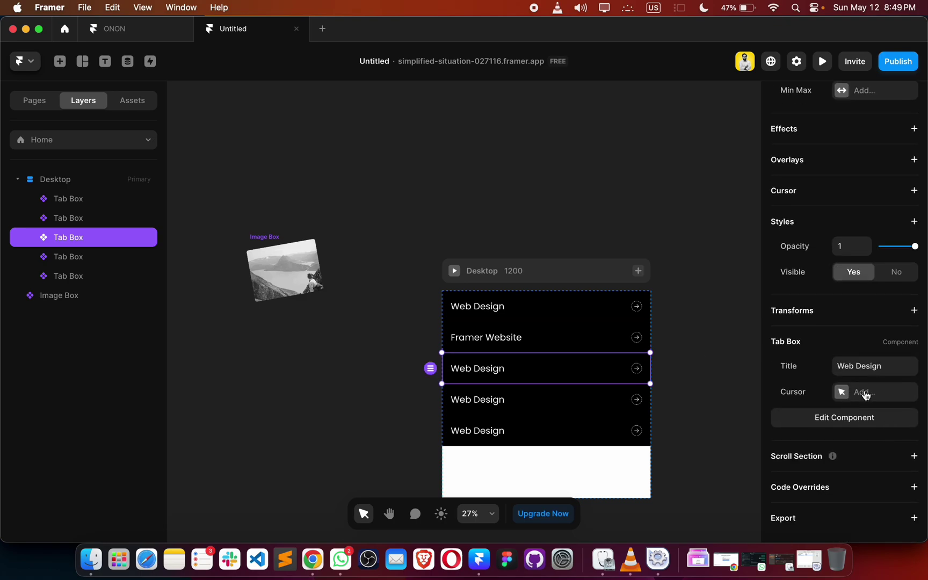
click(865, 370)
text(Wordpre)
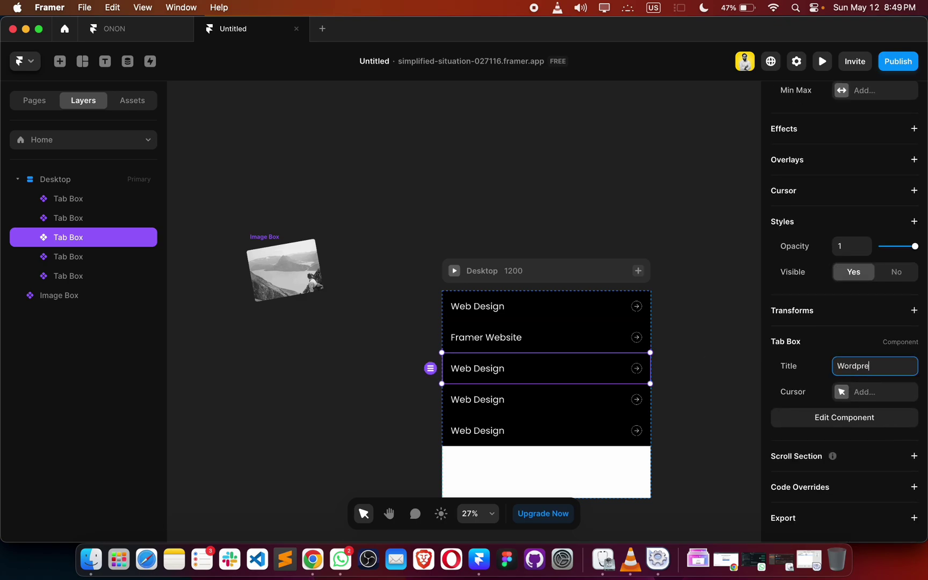
text(ss Website)
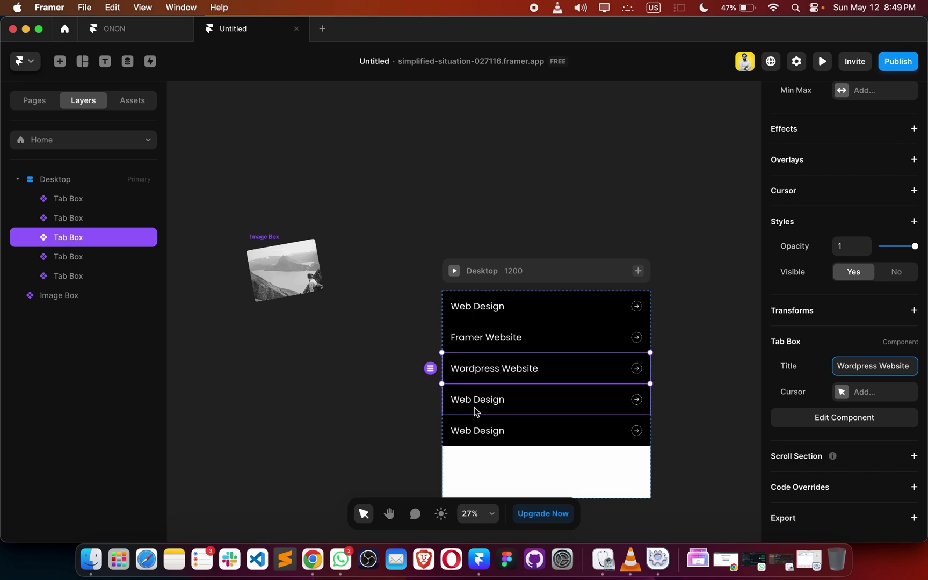
Step: Set the title of the fourth Tab Box row to "Figma Ui UX"
click(464, 406)
scroll(887, 407, down, 5)
click(864, 360)
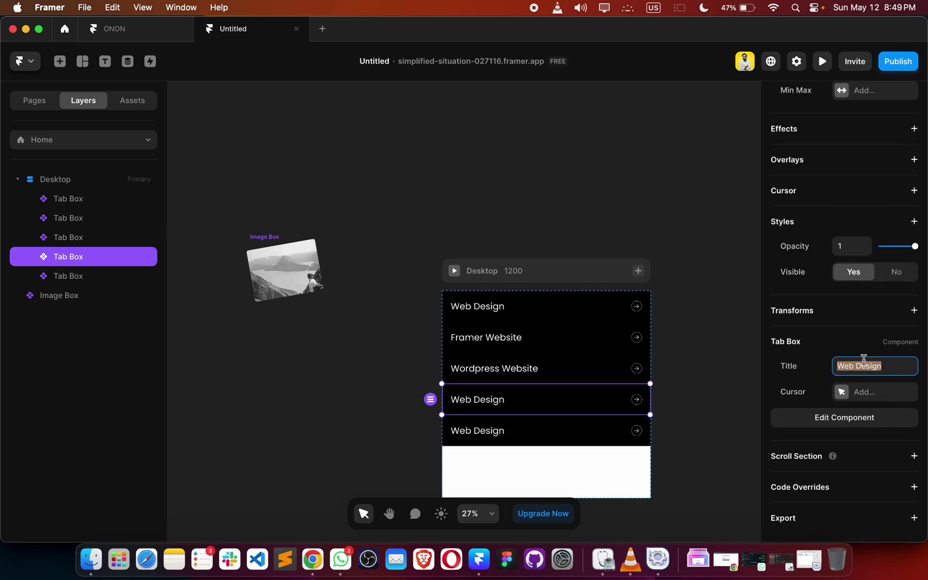
text(Figma Ui U)
text(X)
Step: Set the title of the fifth Tab Box row to "Wix Studio"
click(478, 439)
scroll(827, 423, down, 3)
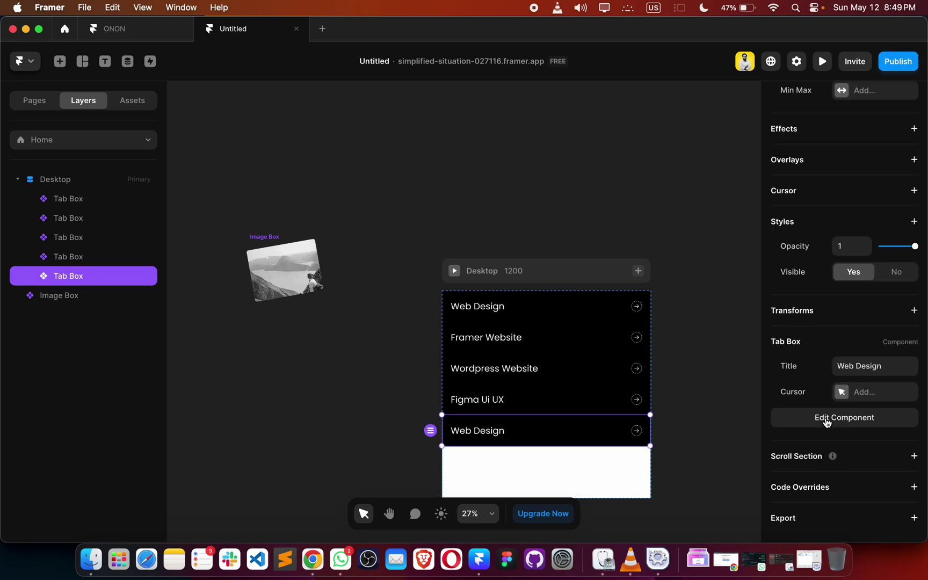
click(868, 365)
text(Wix)
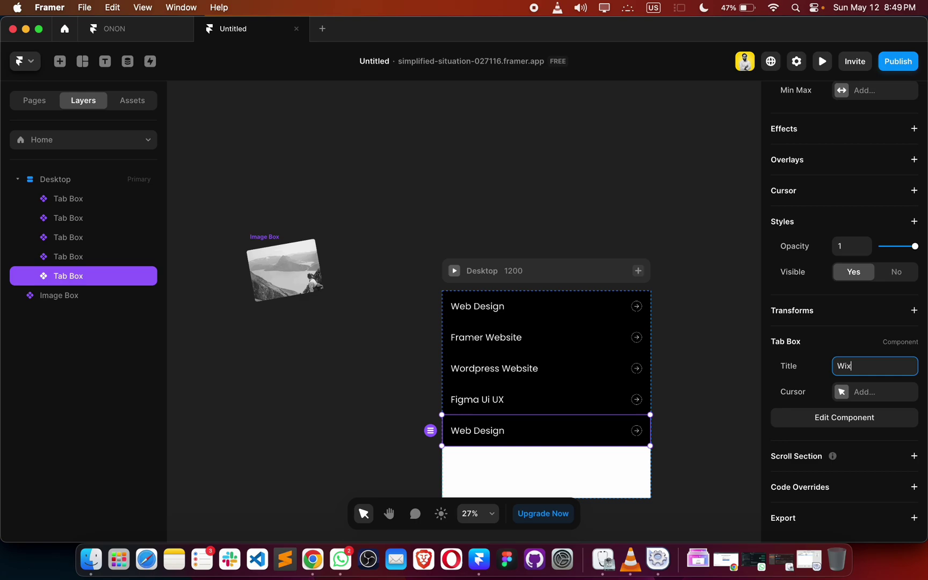
text( Studio)
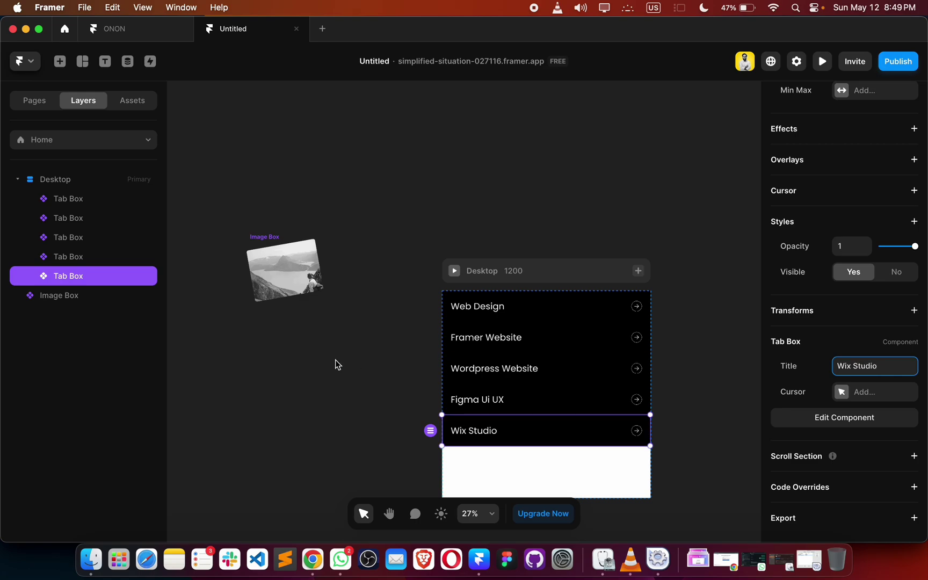
click(350, 363)
Step: Preview the page to check the five titled rows and their hover arrows, then return to the canvas
click(815, 64)
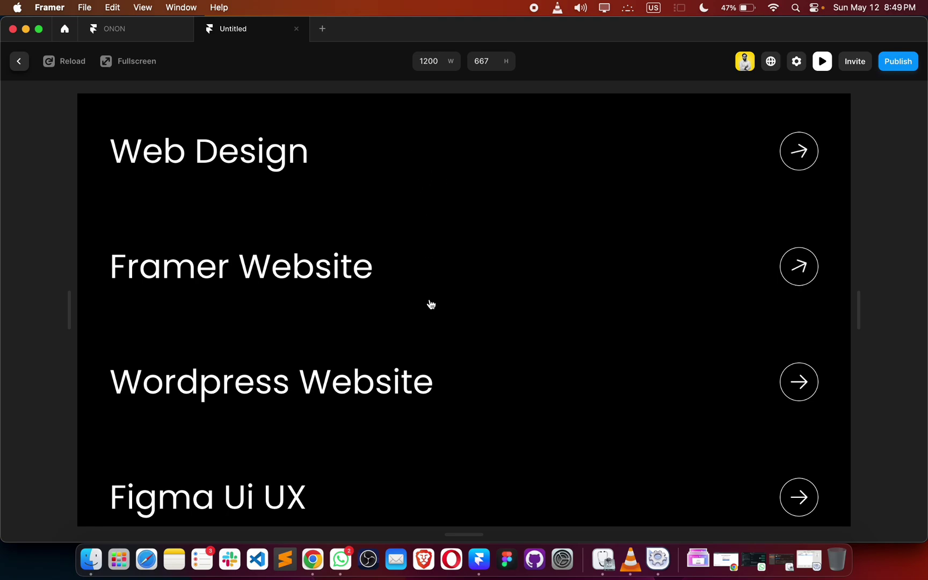
scroll(429, 309, down, 5)
scroll(430, 309, up, 5)
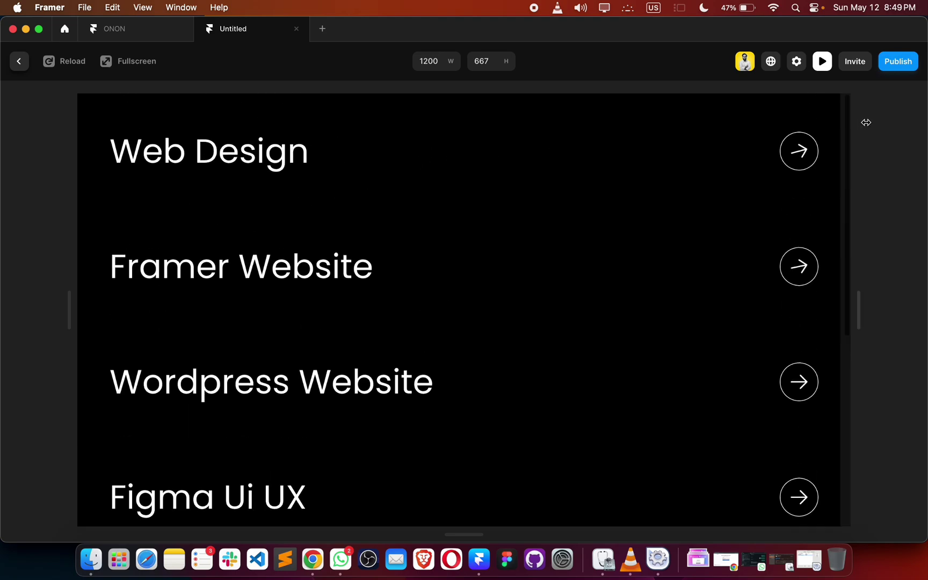
click(820, 64)
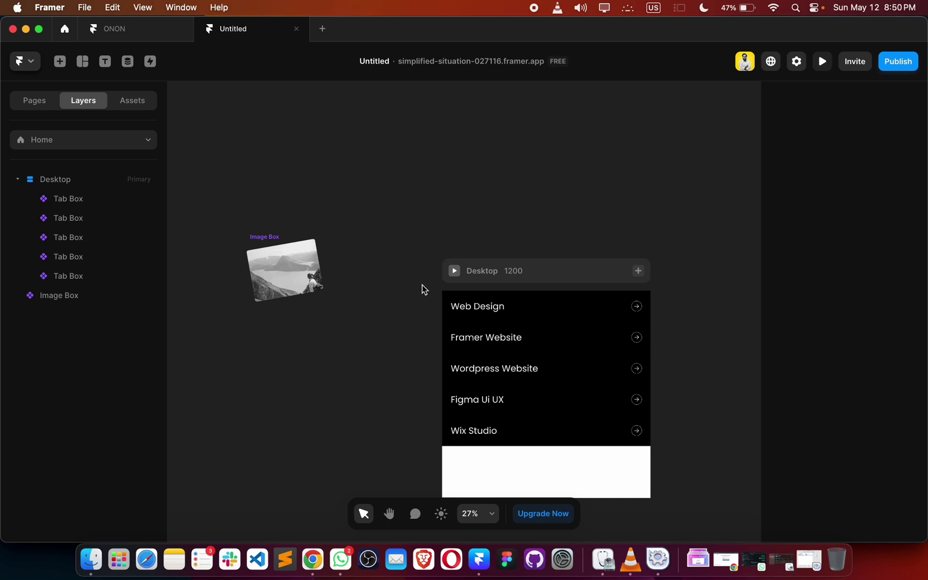
Step: Add a custom cursor to the Web Design row using the Image Box component with Variant 1
scroll(422, 289, up, 8)
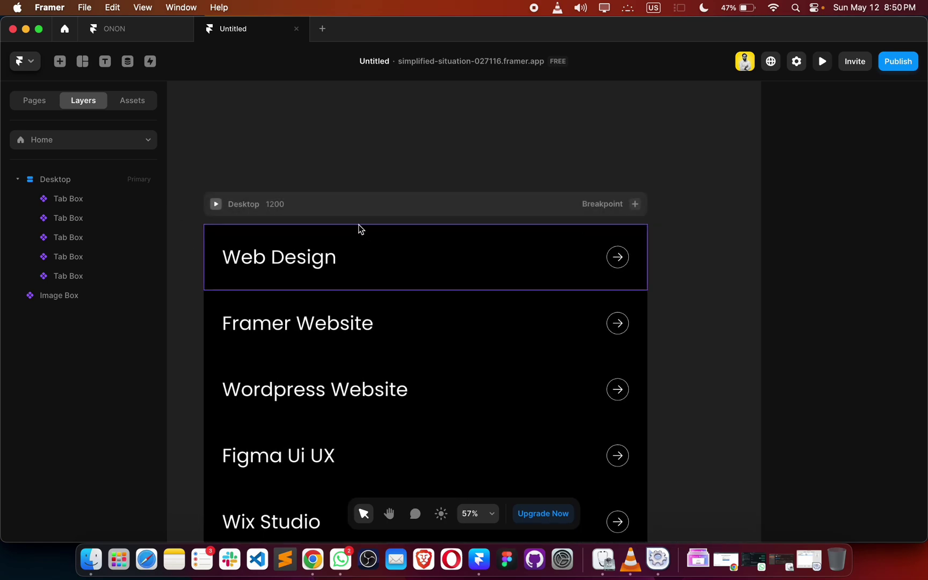
click(369, 234)
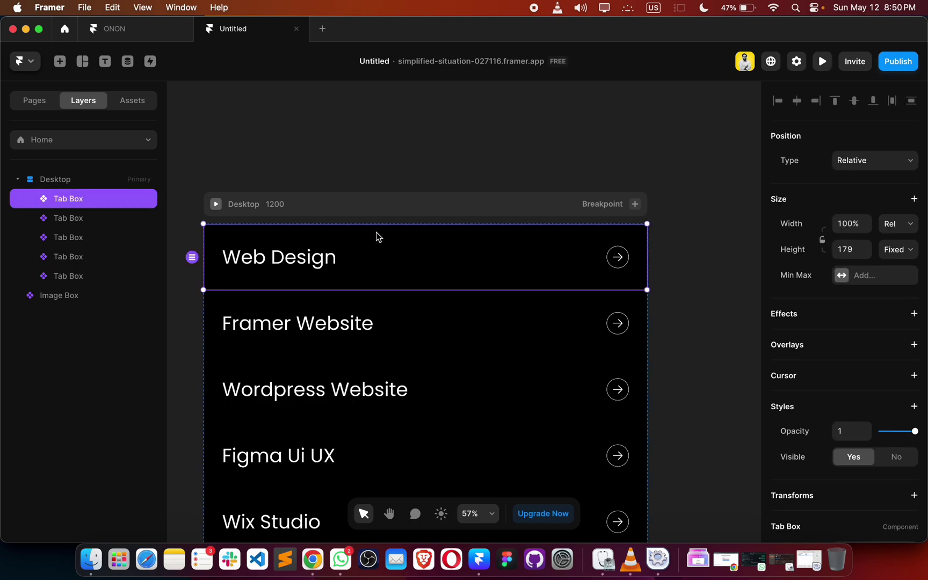
scroll(819, 354, down, 5)
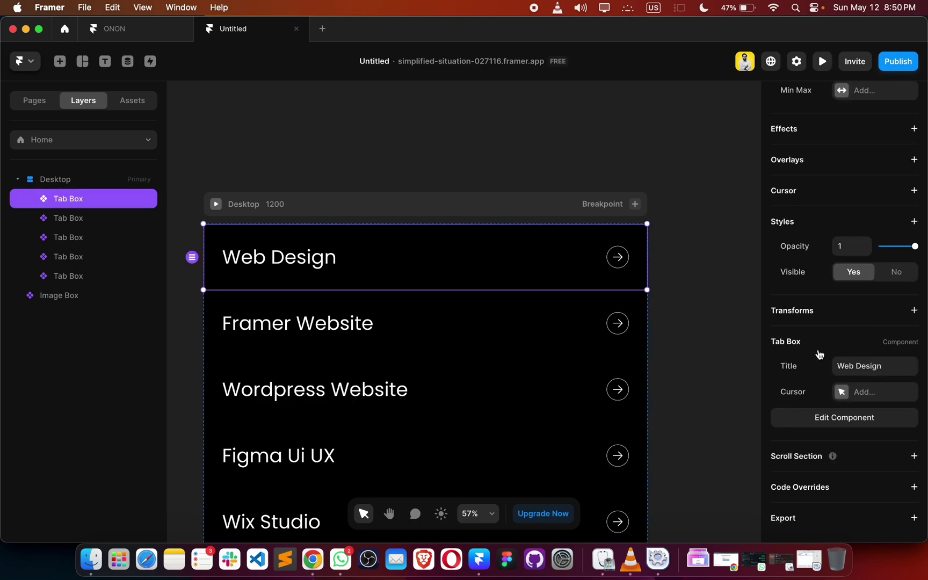
scroll(819, 353, up, 3)
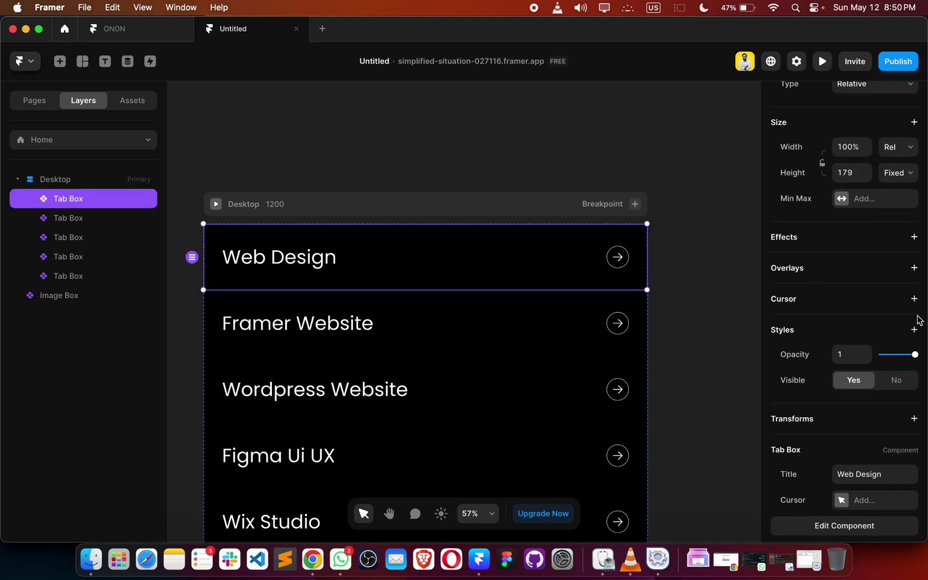
click(913, 298)
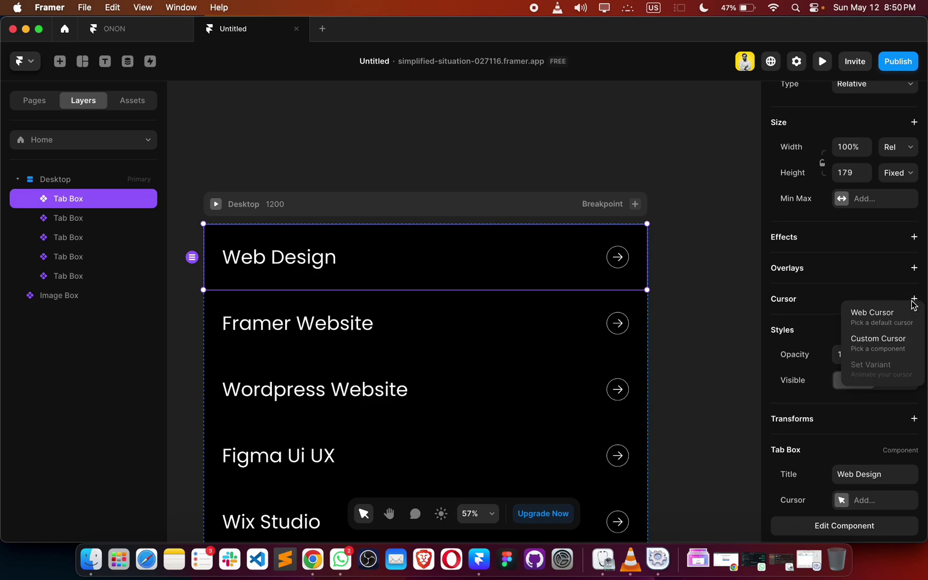
click(874, 344)
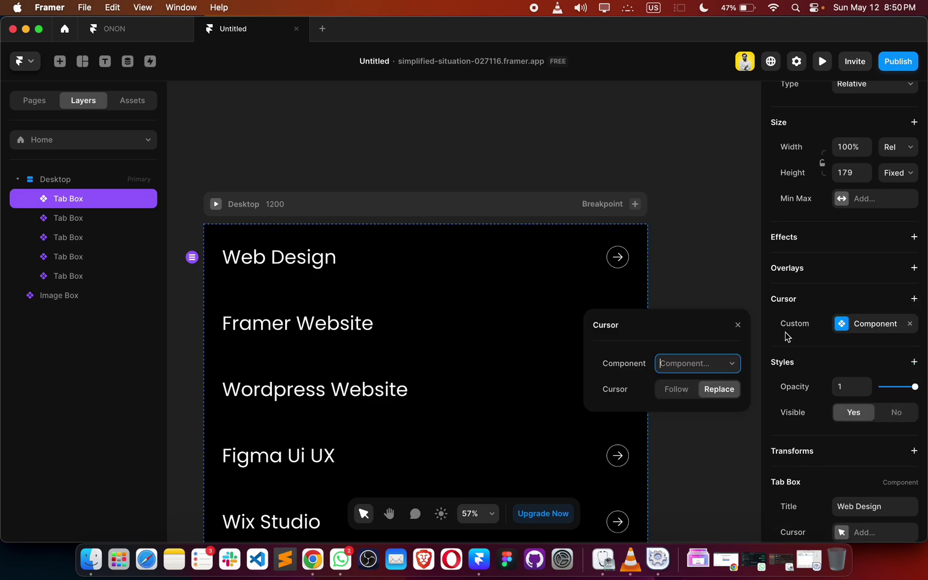
click(691, 362)
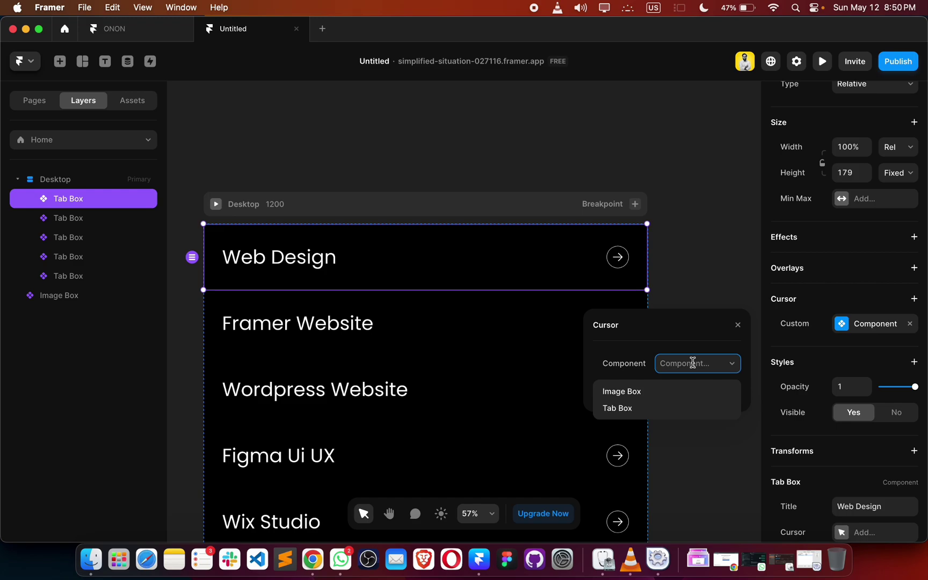
click(625, 392)
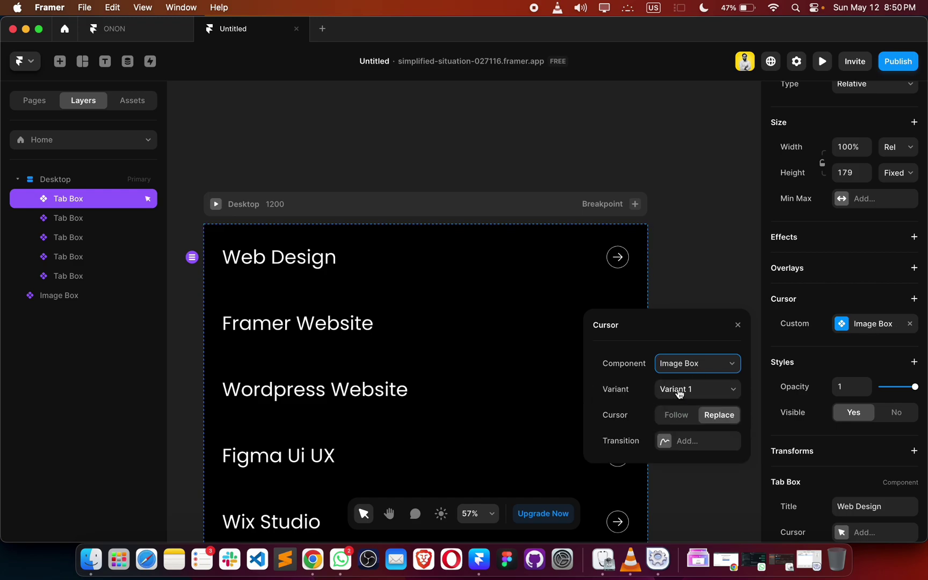
Step: Set the Web Design row's Image Box cursor to Follow with its position on the Right
click(671, 422)
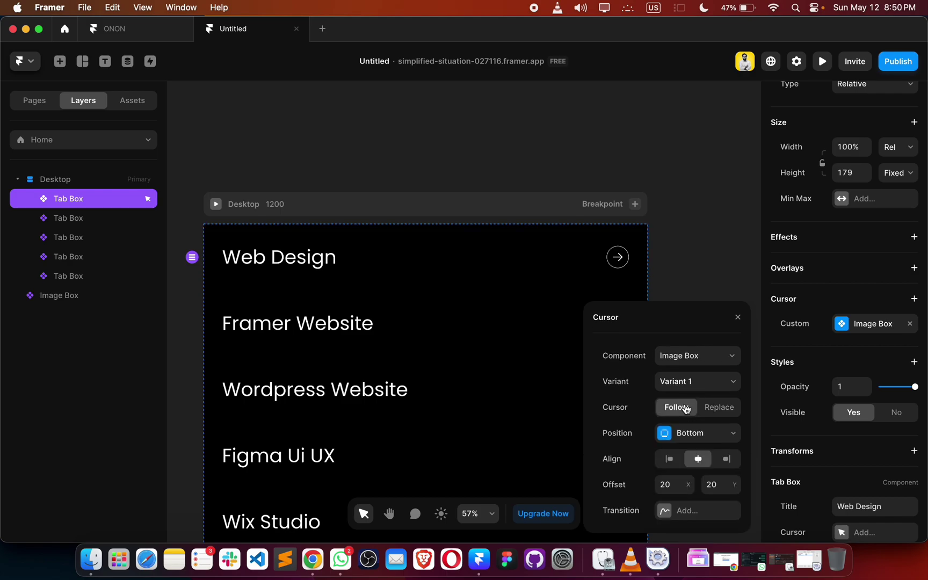
click(682, 433)
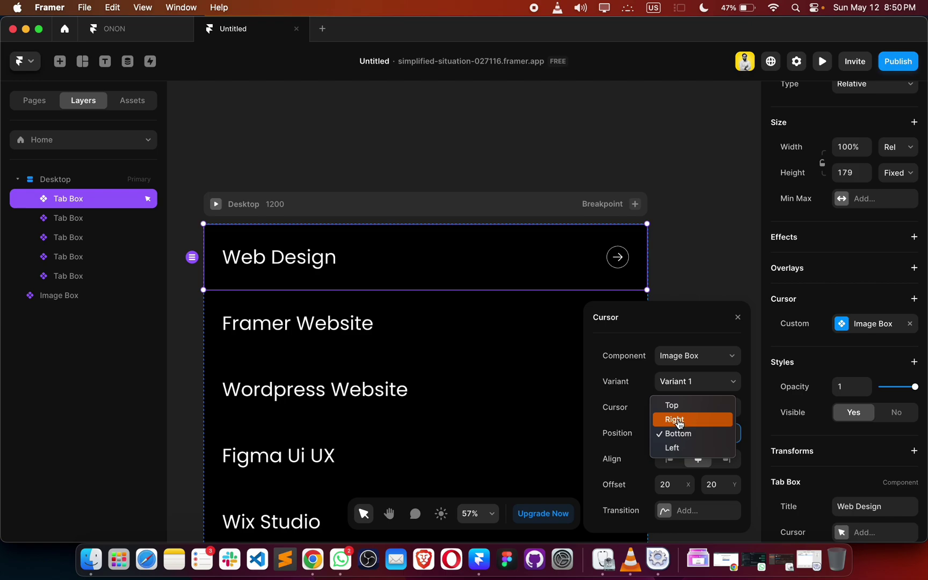
click(681, 422)
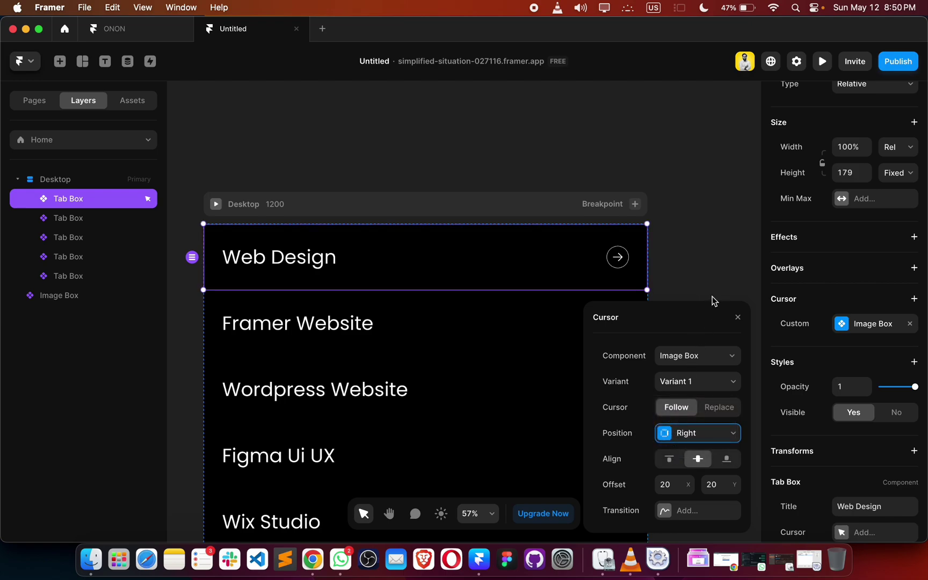
click(714, 300)
Step: Preview the page to check the hover behaviour of the rows, then return to the canvas
click(822, 61)
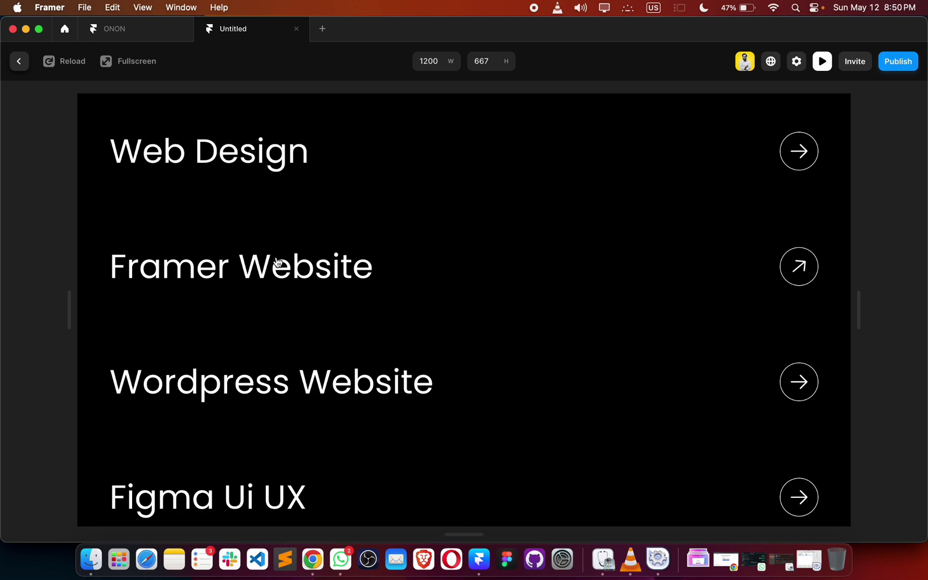
scroll(283, 437, down, 2)
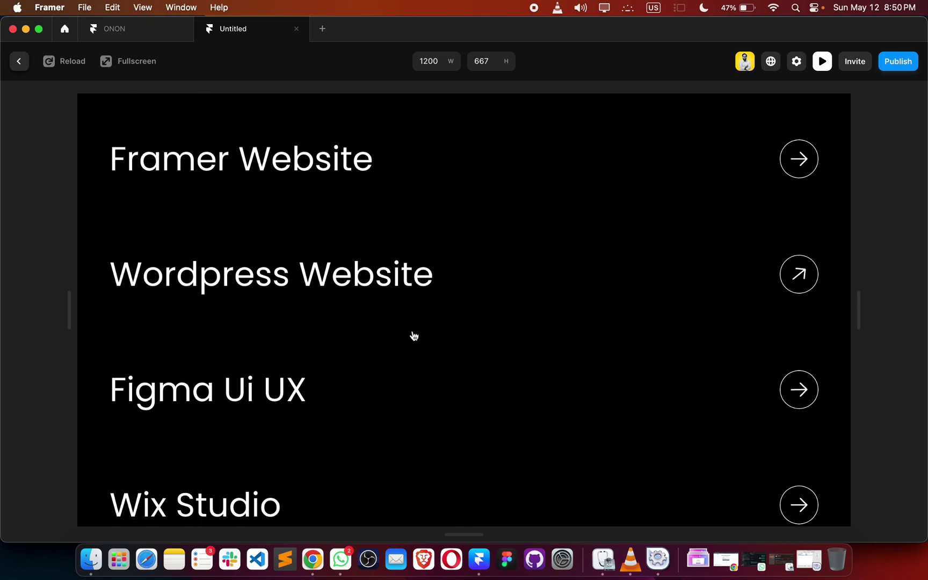
click(820, 60)
Step: Add a custom cursor to the Framer Website row using the Image Box component with Variant 2
click(370, 323)
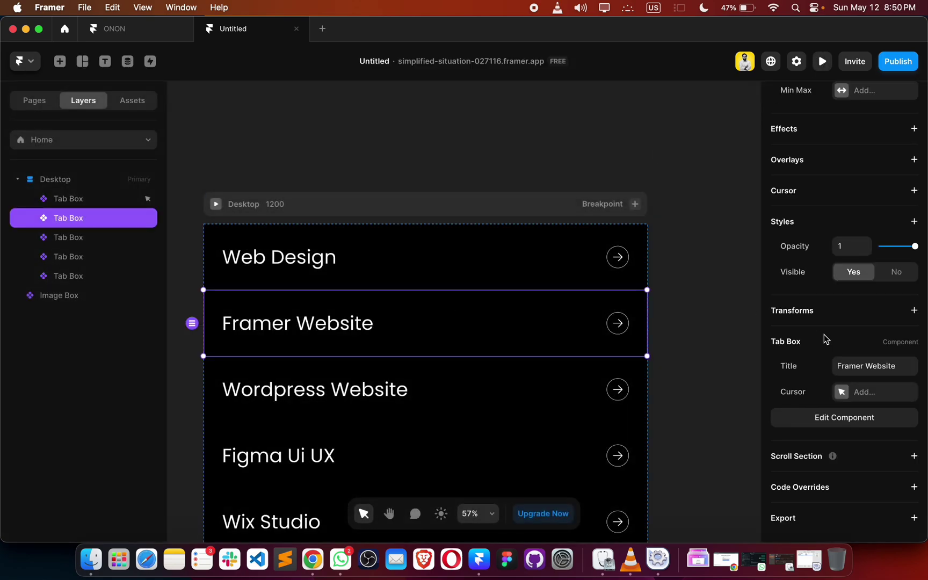
scroll(824, 338, up, 4)
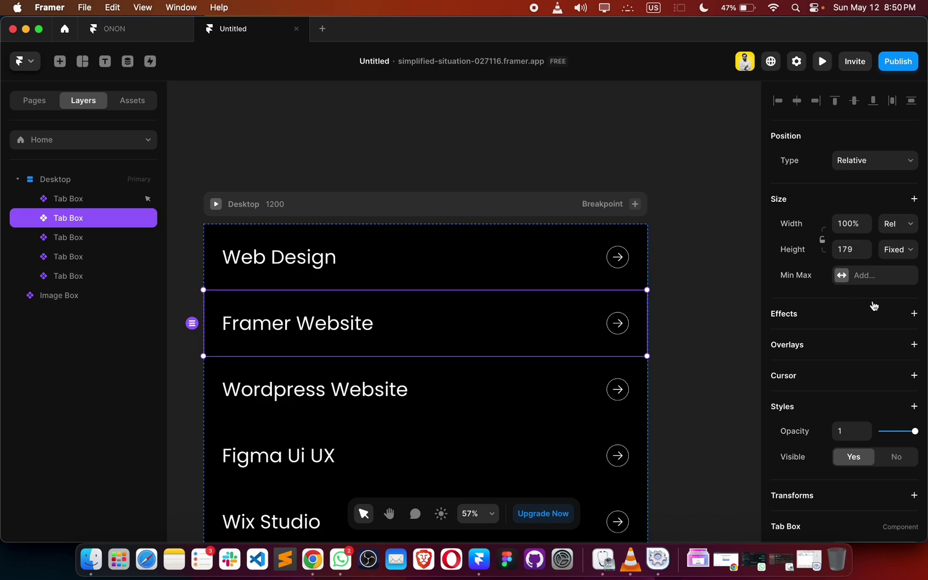
click(913, 374)
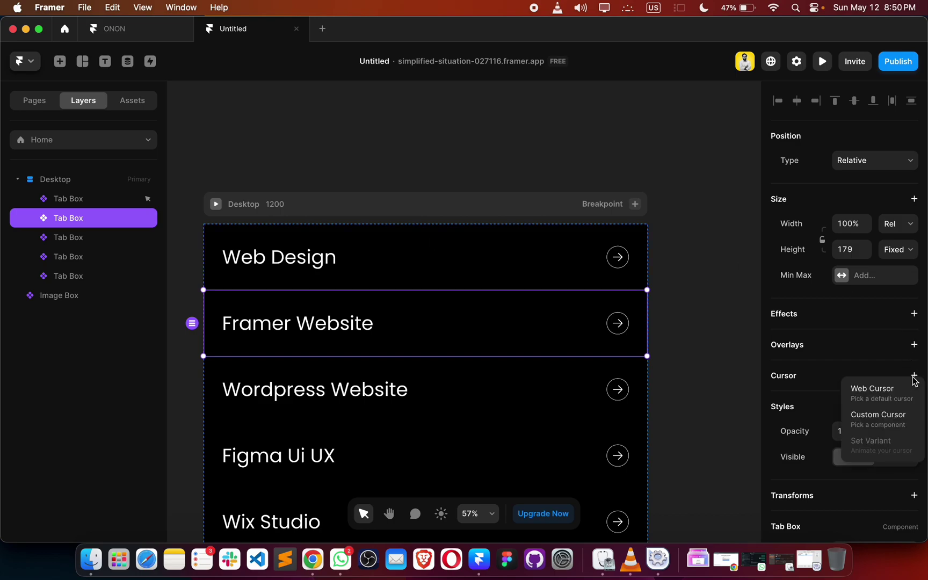
click(859, 416)
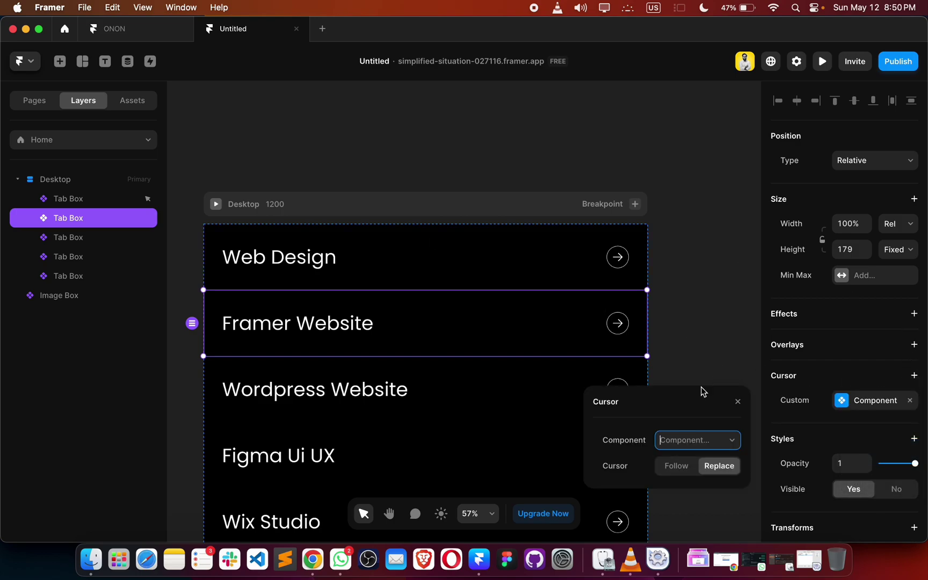
click(685, 439)
click(632, 468)
click(691, 459)
click(694, 478)
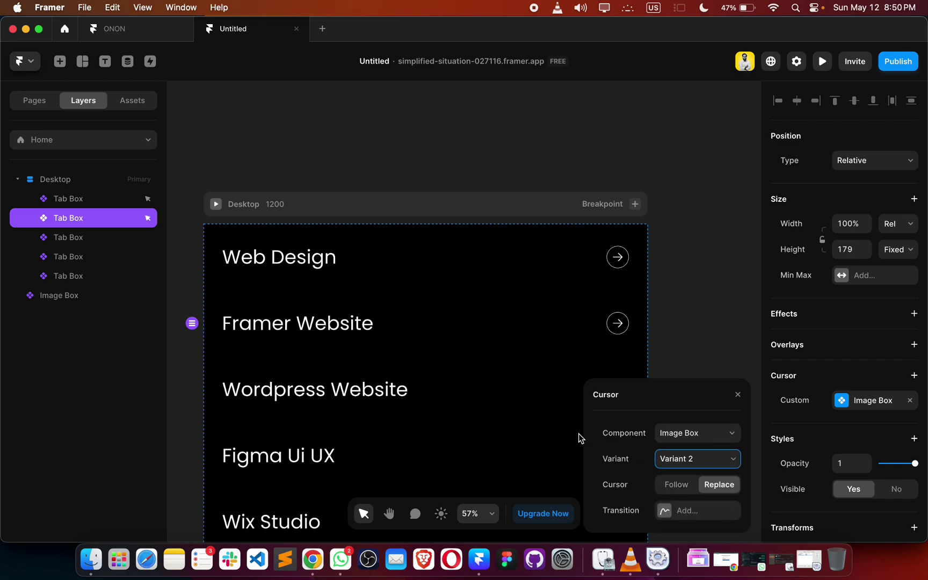
Step: Set the Framer Website row's Image Box cursor to Follow with its position on the Right
click(676, 484)
click(688, 433)
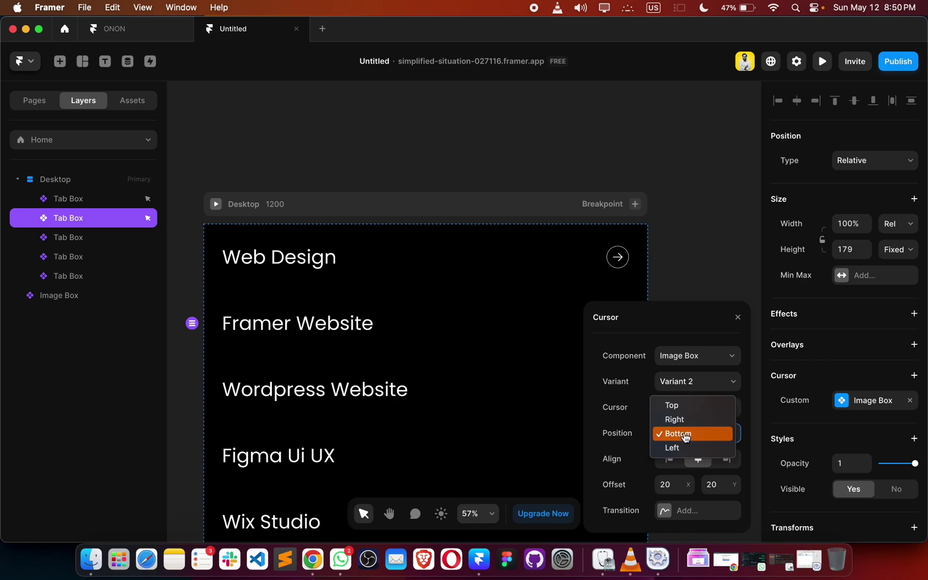
click(682, 419)
click(682, 267)
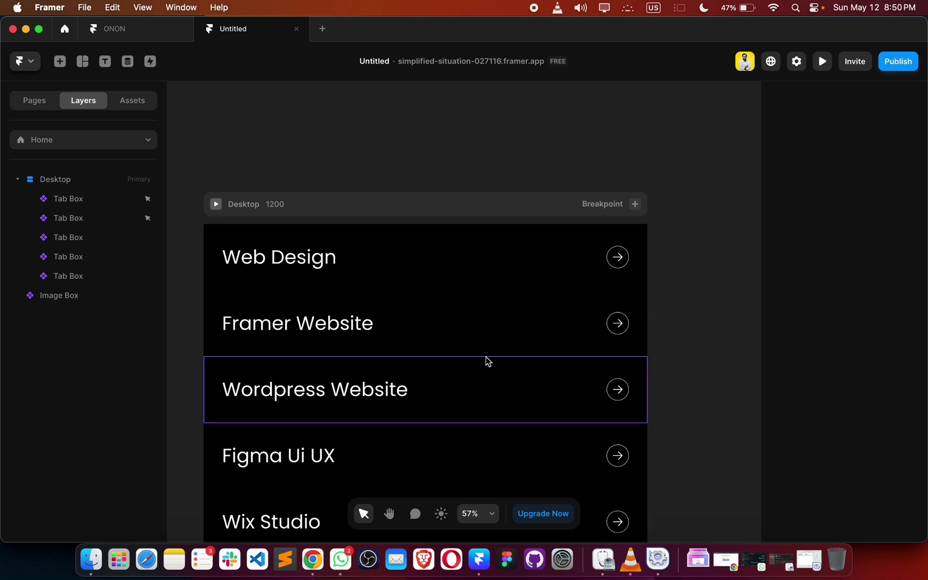
Step: Add a custom cursor to the Wordpress Website row using the Image Box component with Variant 3
click(487, 361)
scroll(889, 369, up, 6)
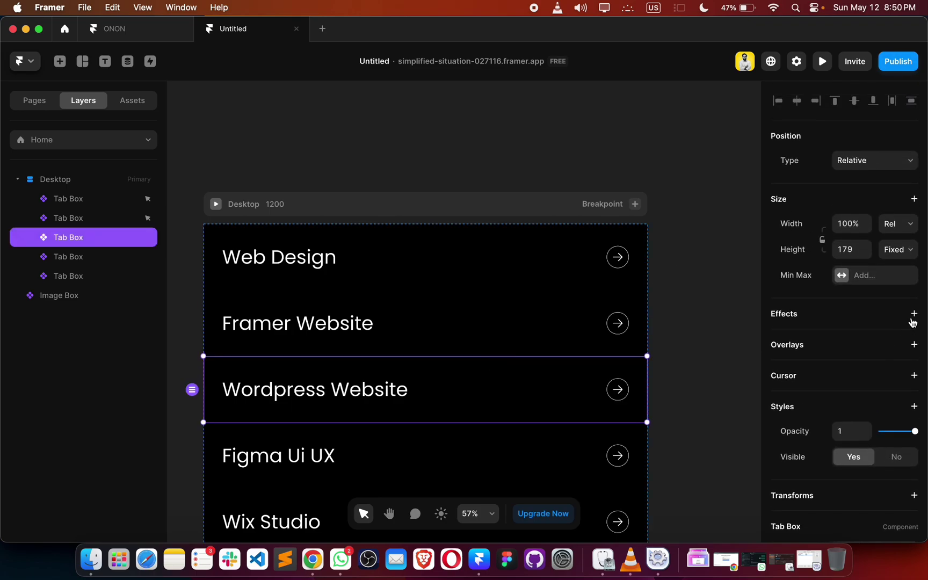
click(913, 376)
click(872, 413)
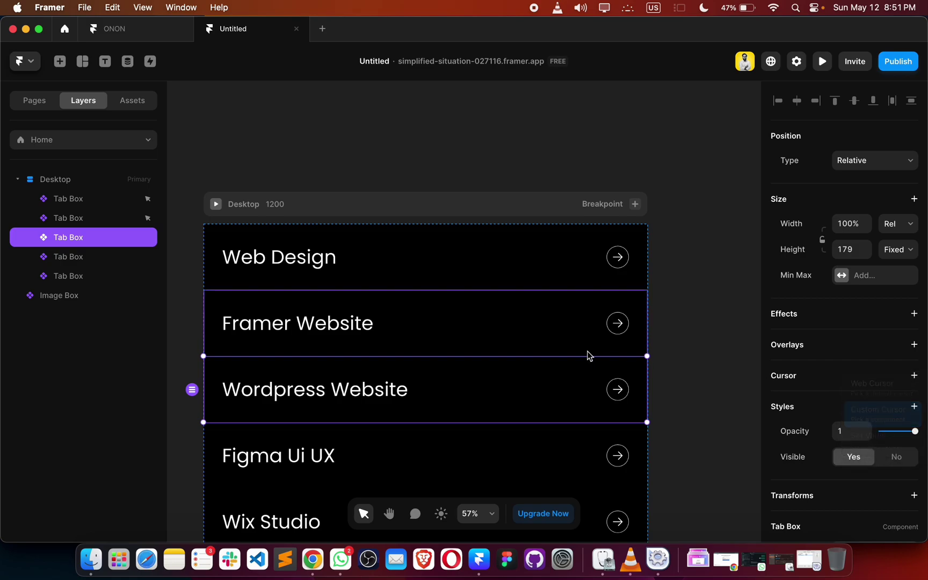
click(689, 439)
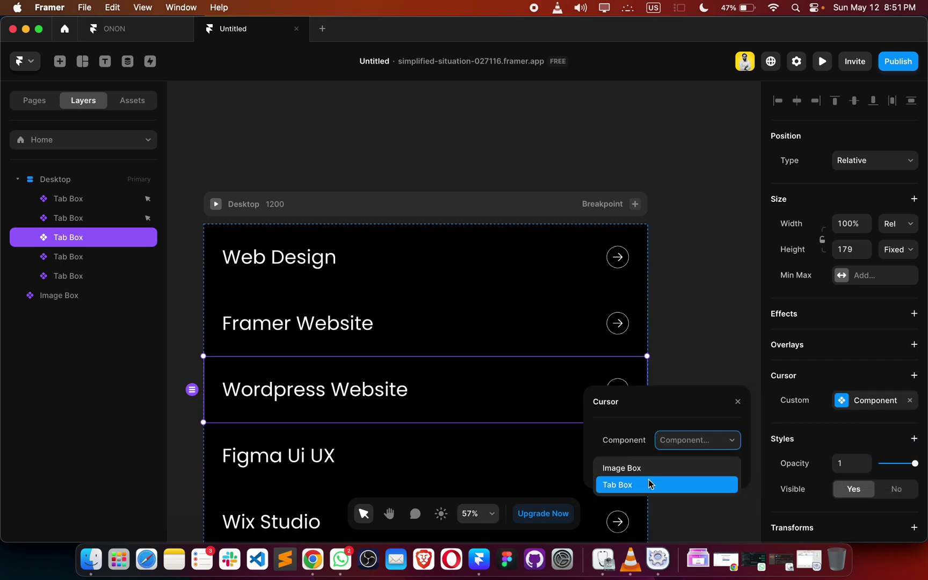
click(647, 470)
click(700, 465)
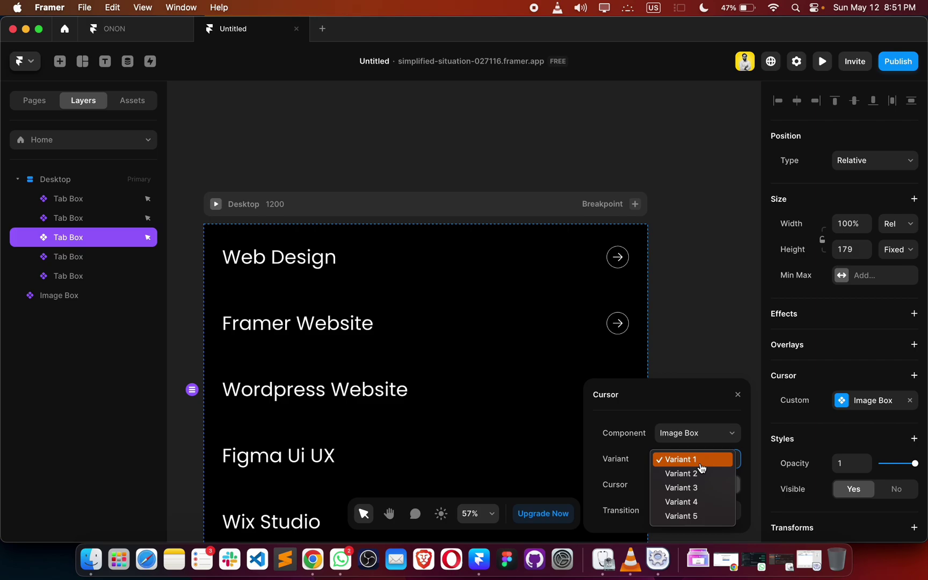
click(694, 485)
Step: Set the Wordpress Website row's Image Box cursor to Follow with its position on the Right
click(683, 487)
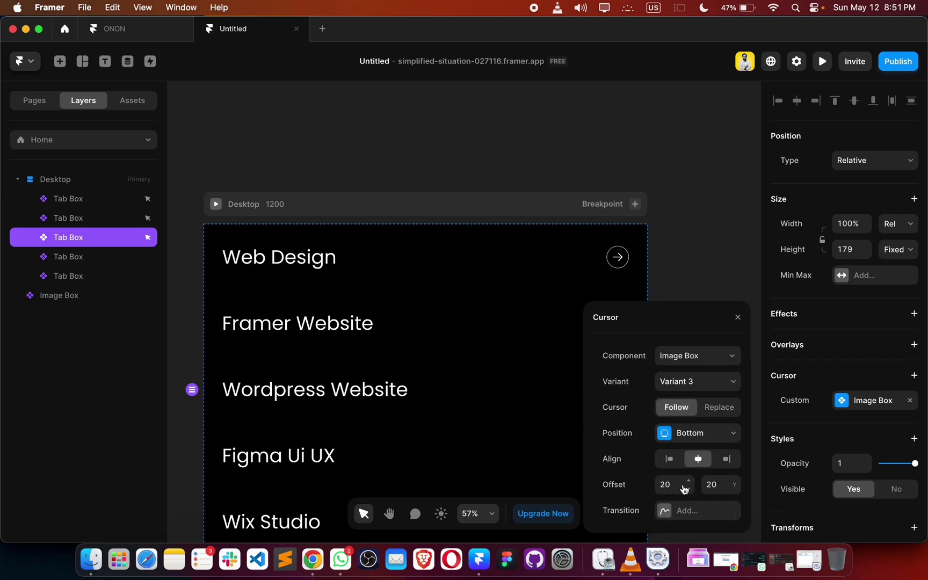
click(683, 433)
click(680, 419)
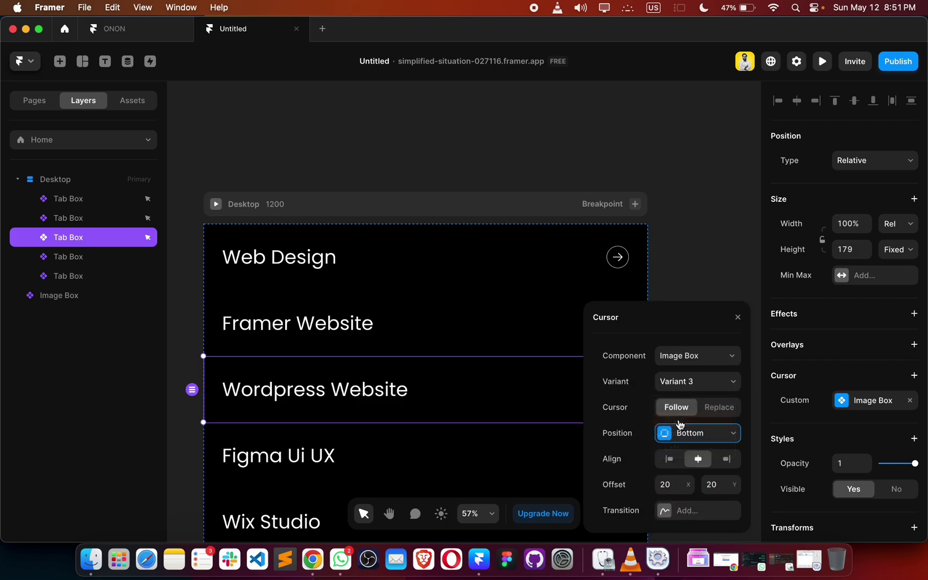
click(699, 294)
Step: Add a custom cursor to the Figma Ui UX row using the Image Box component with Variant 4
click(506, 449)
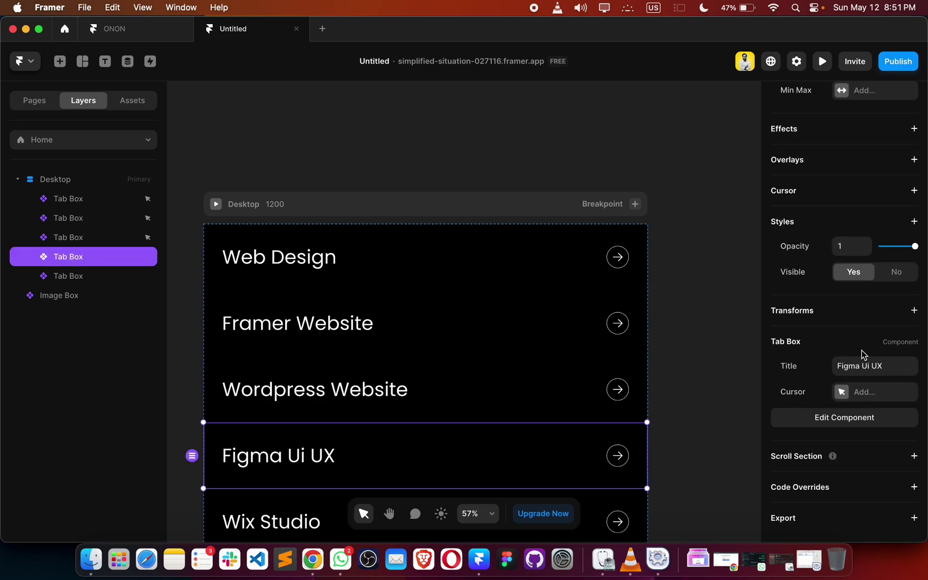
scroll(871, 276, up, 3)
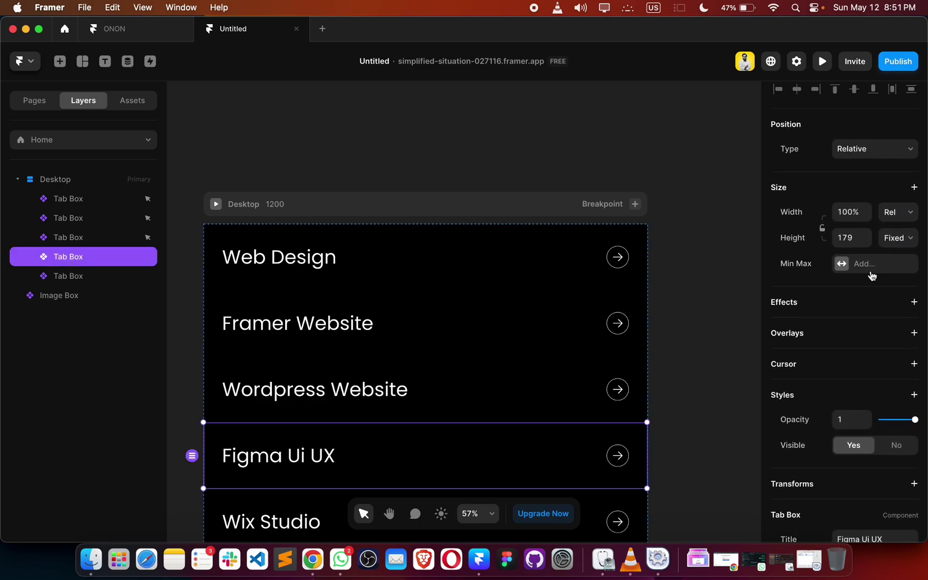
click(913, 364)
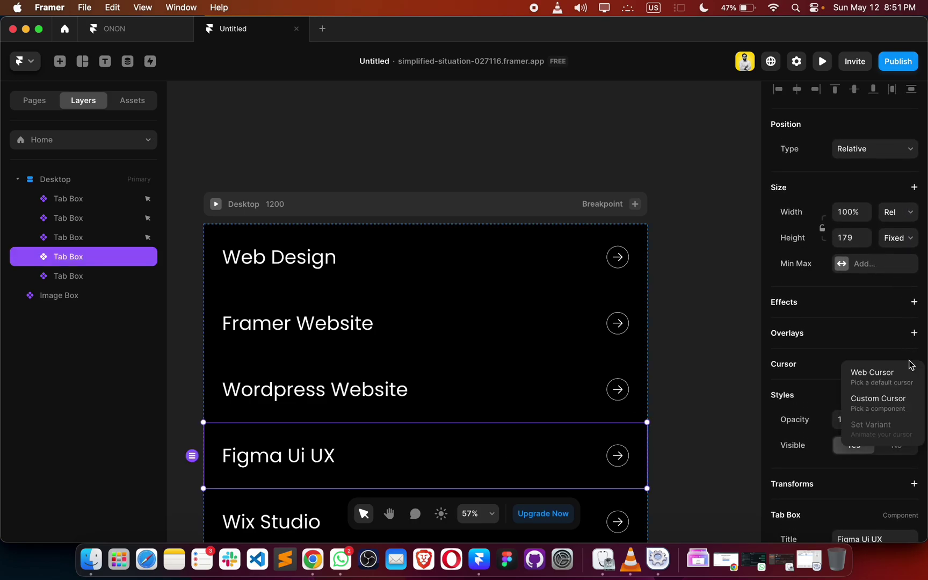
click(860, 410)
click(695, 431)
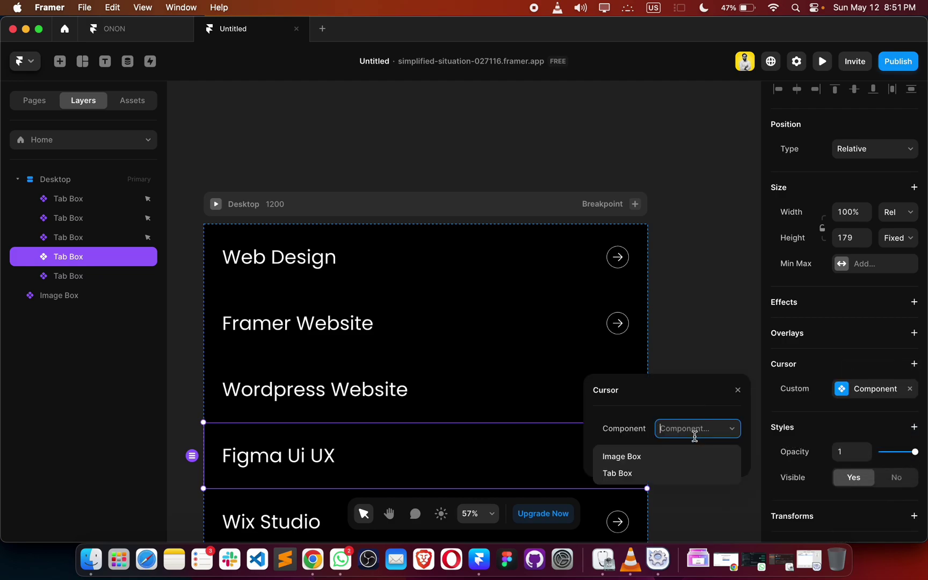
click(669, 457)
click(693, 454)
key(Escape)
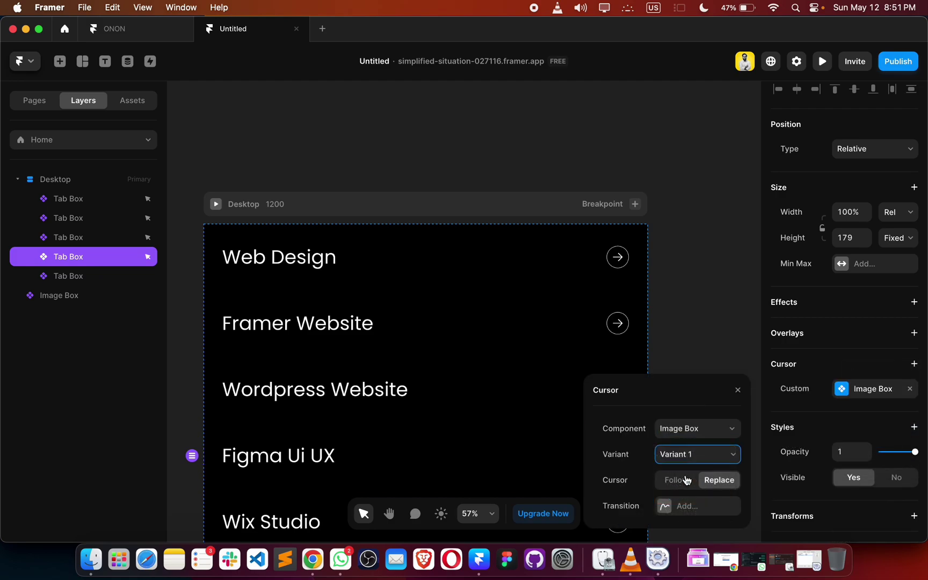
Step: Set the Figma Ui UX row's Image Box cursor to Follow with its position on the Right
click(676, 480)
click(689, 436)
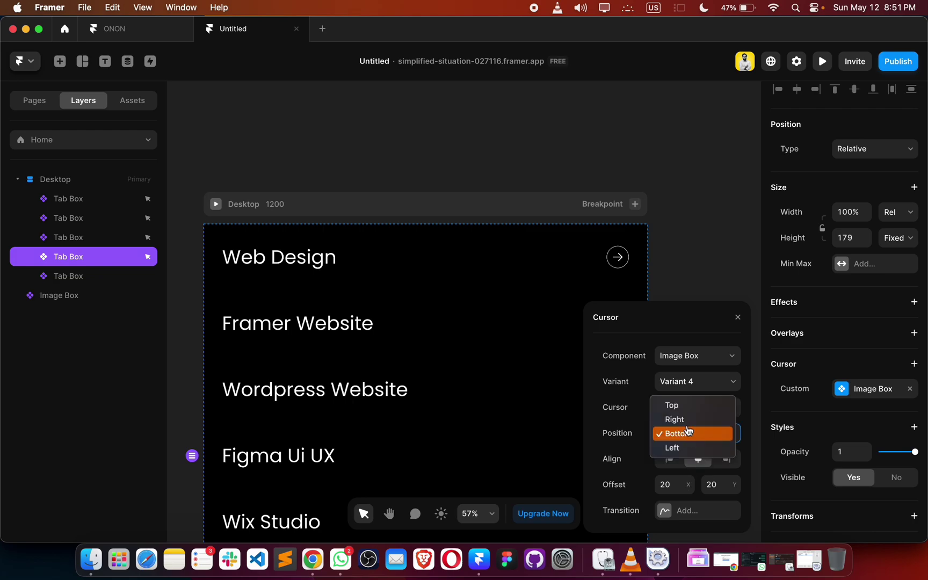
click(683, 419)
Step: Add a custom cursor to the Wix Studio row using the Image Box component with Variant 5
scroll(343, 365, down, 5)
click(355, 309)
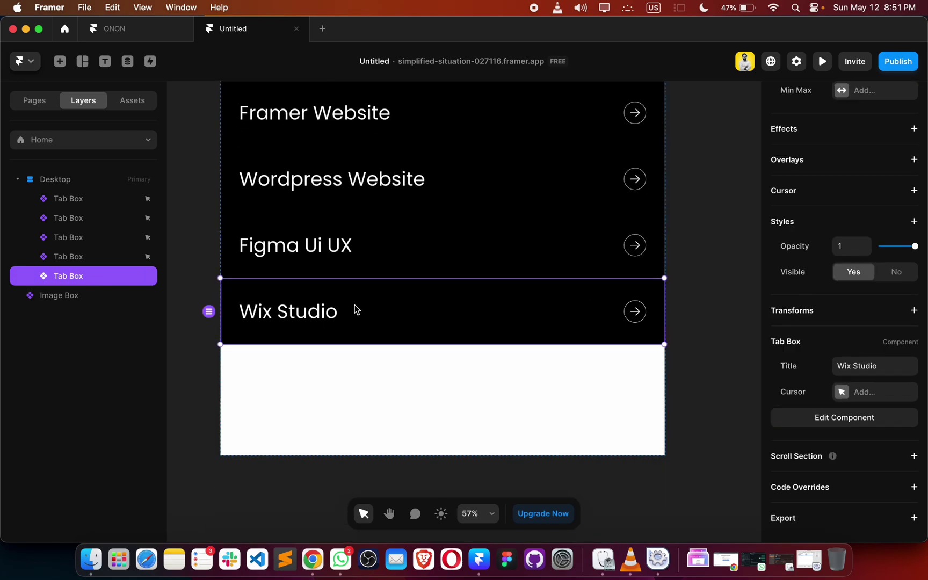
scroll(861, 307, up, 4)
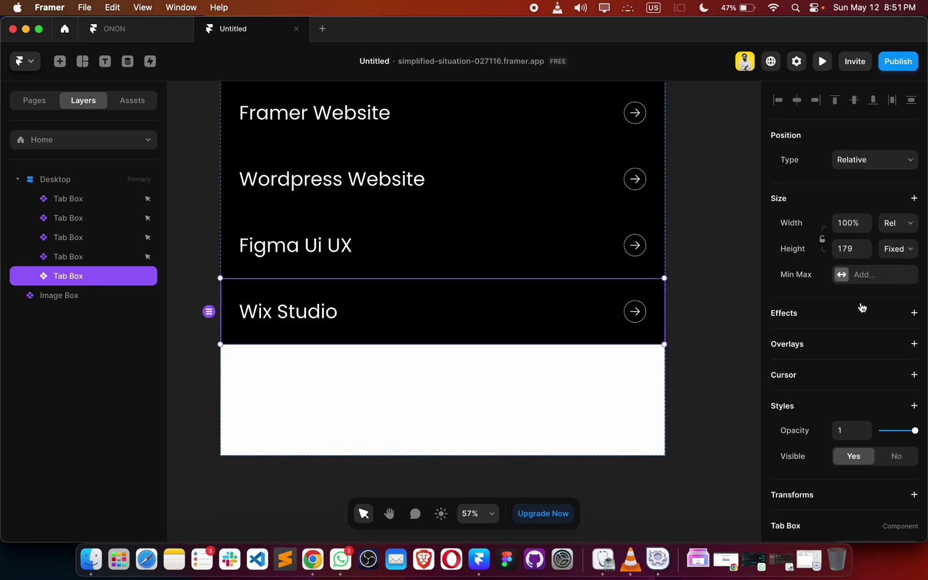
click(910, 378)
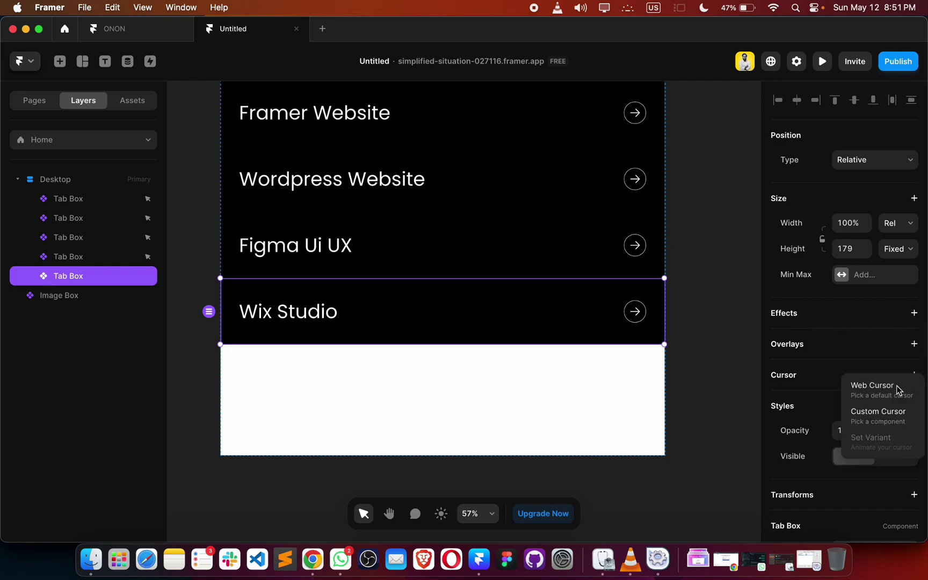
click(887, 422)
click(687, 440)
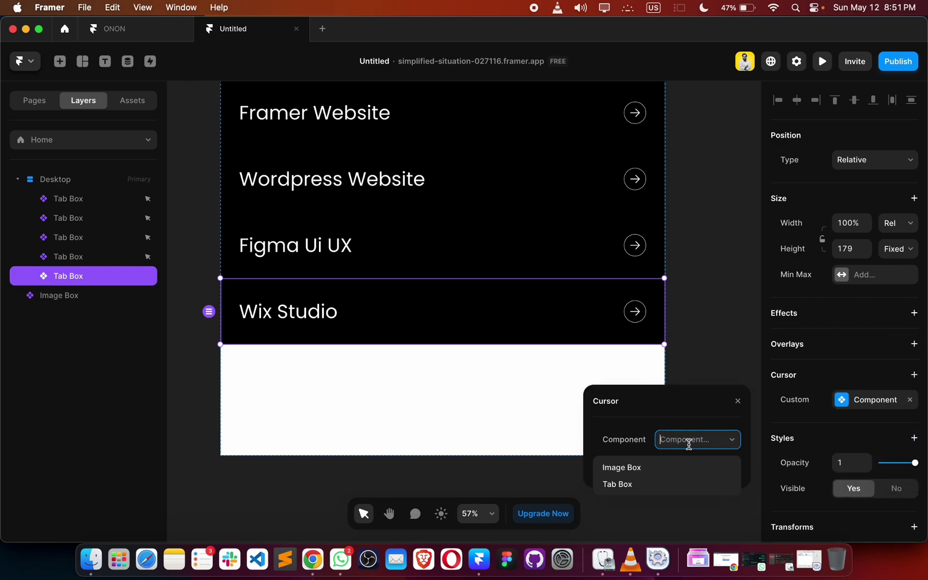
click(664, 465)
click(676, 459)
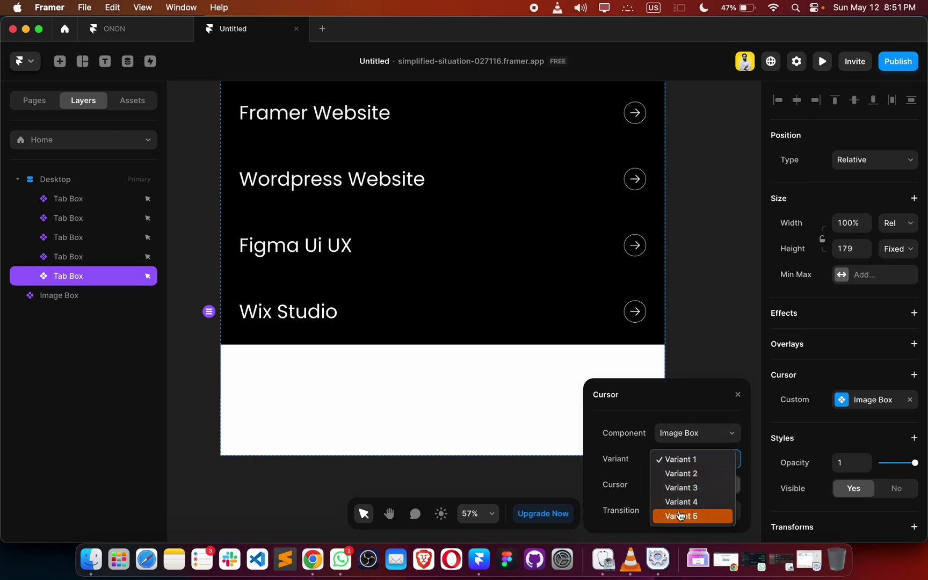
click(680, 515)
Step: Set the Wix Studio row's Image Box cursor to Follow and choose its position
click(676, 485)
click(696, 432)
click(681, 431)
click(725, 260)
Step: Publish the page changes as an update to simplified-situation-027116.framer.app
scroll(724, 260, up, 1)
scroll(725, 262, up, 2)
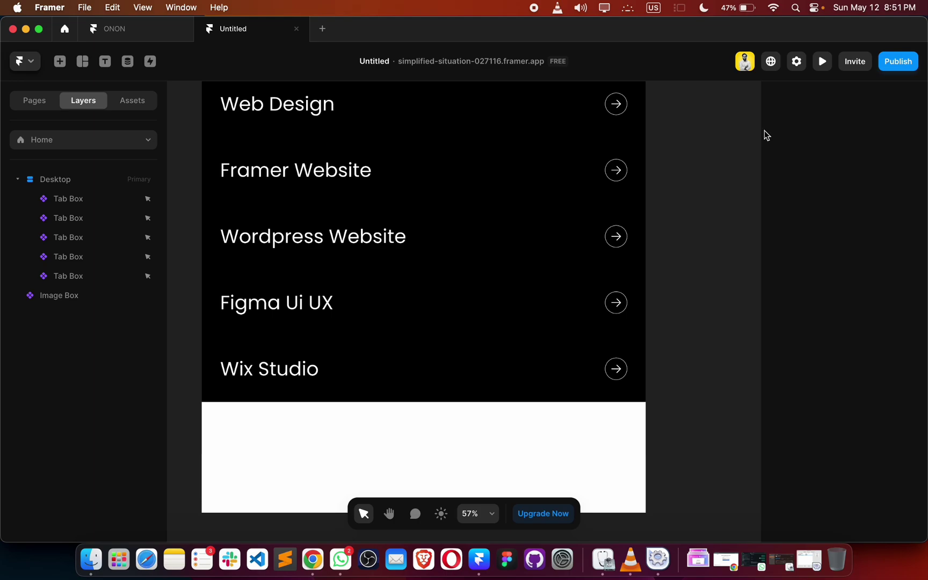
click(893, 65)
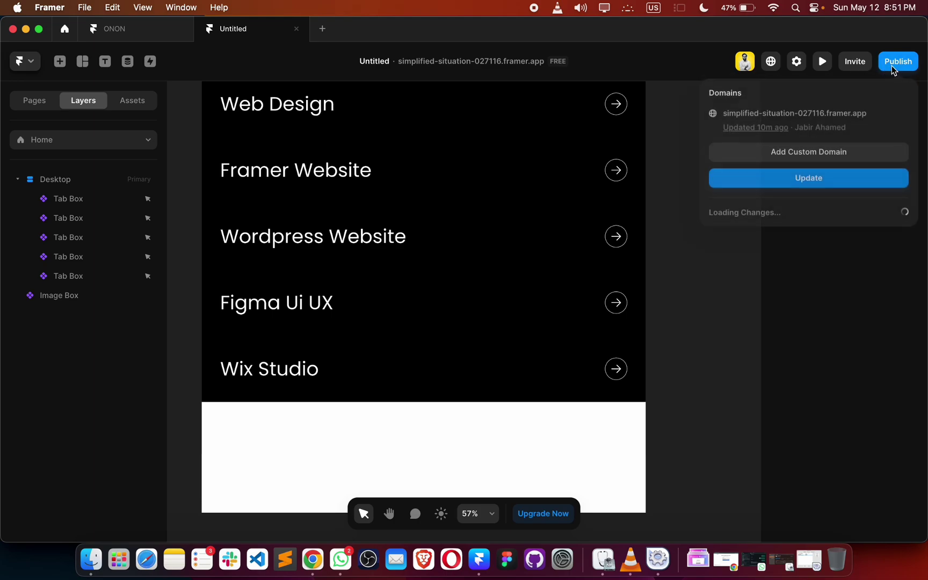
click(817, 185)
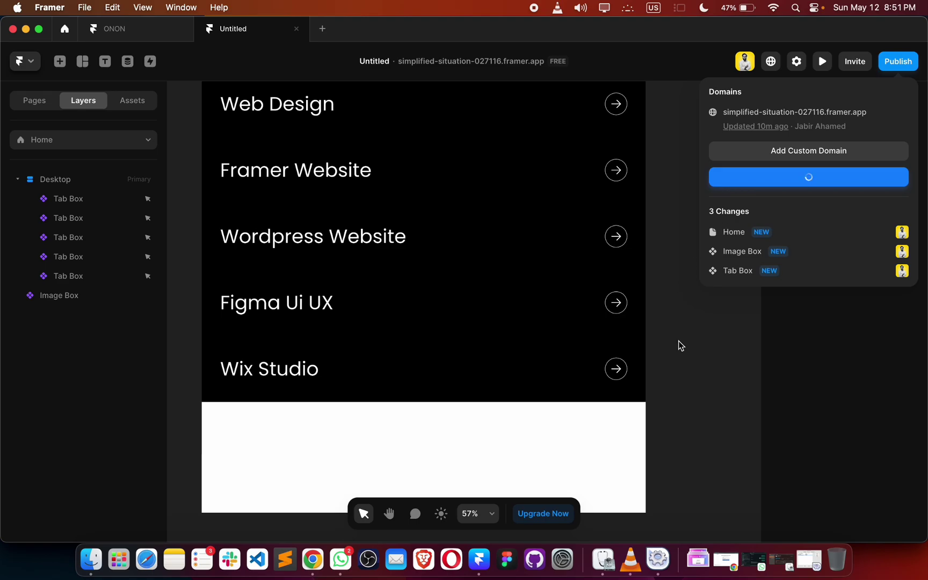
key(ctrl+Up)
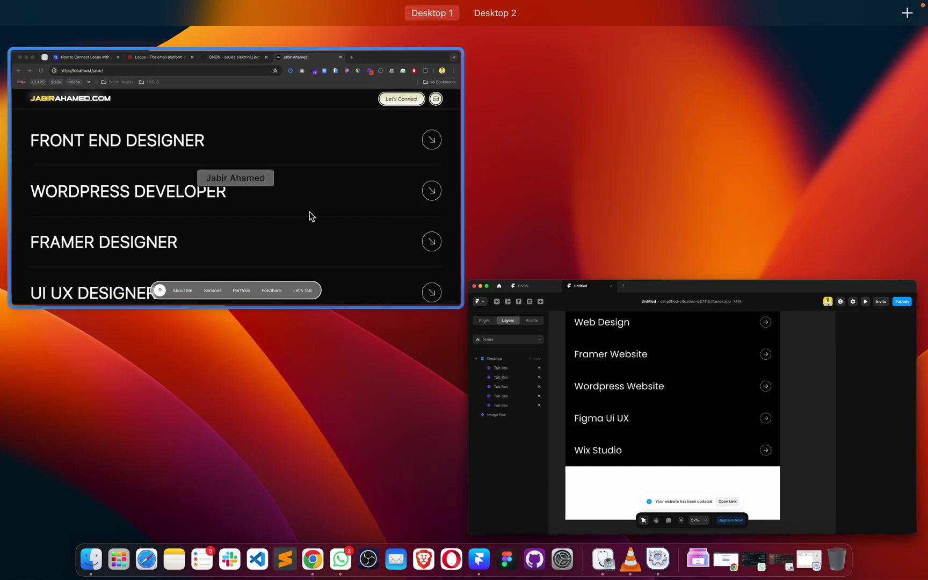
click(309, 212)
key(ctrl+Up)
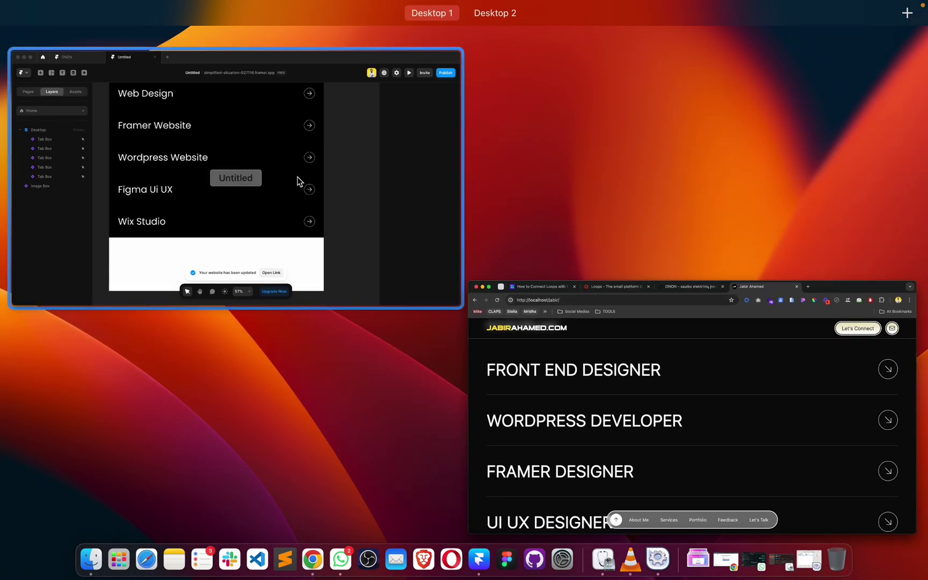
click(297, 182)
Step: Open the published site simplified-situation-027116.framer.app in Chrome and check the following hover image on the service rows
click(895, 58)
click(809, 110)
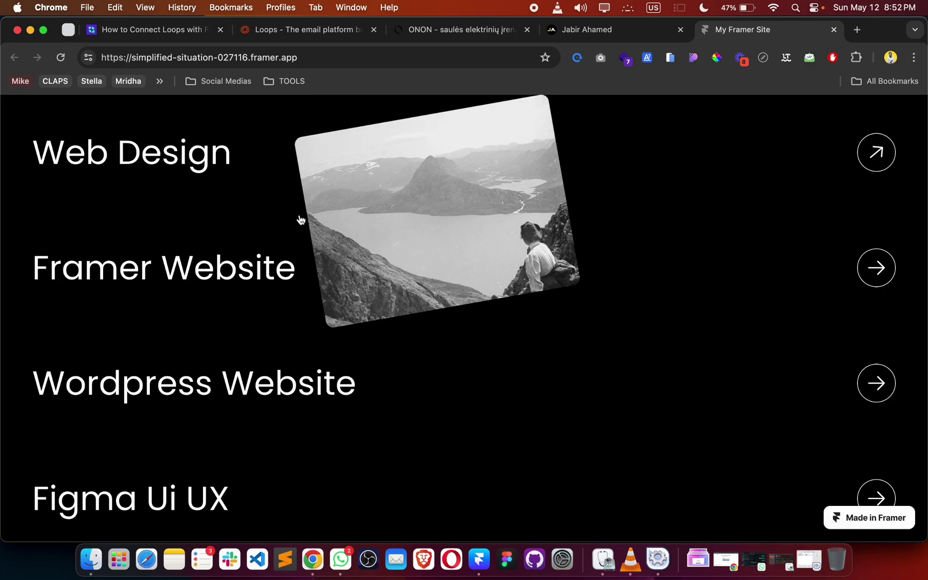
scroll(307, 260, down, 1)
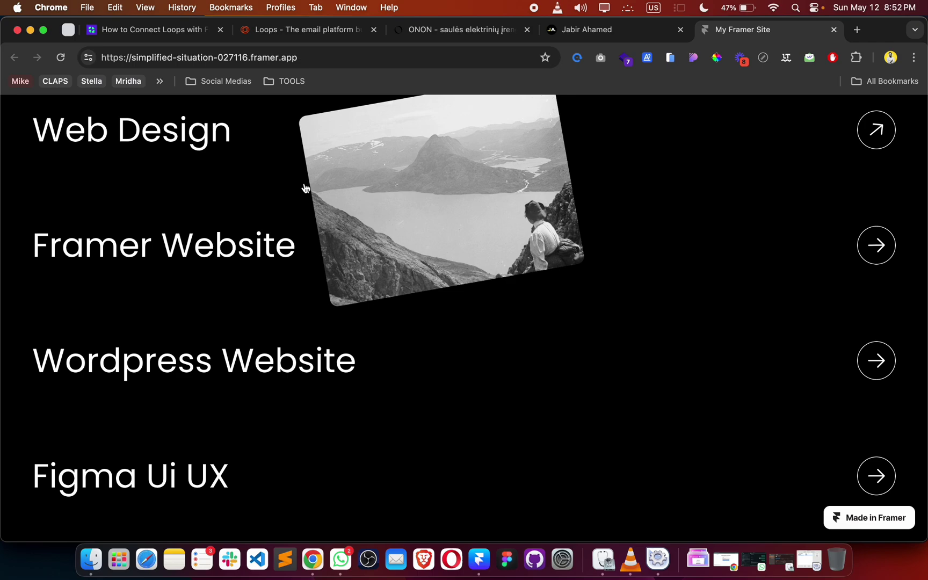
scroll(301, 204, down, 2)
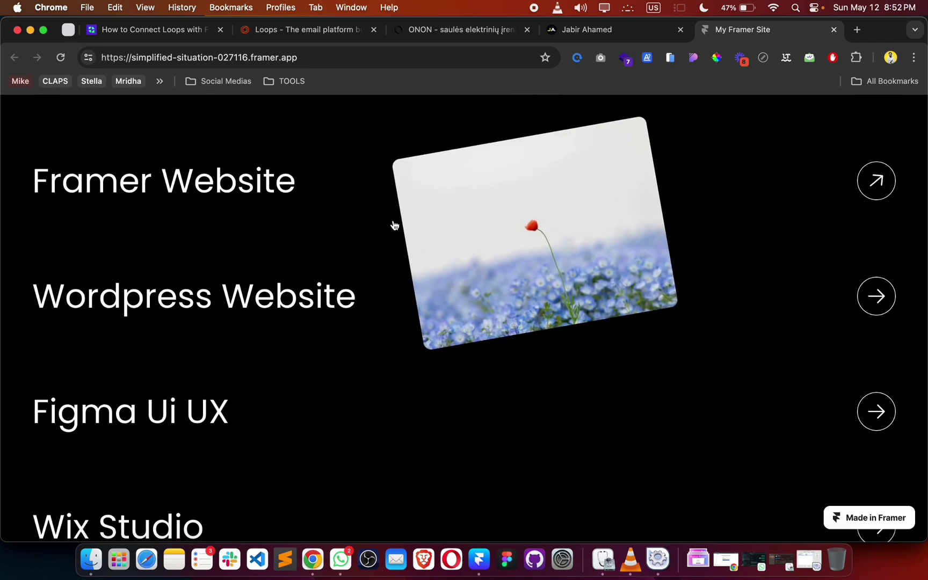
scroll(343, 293, down, 1)
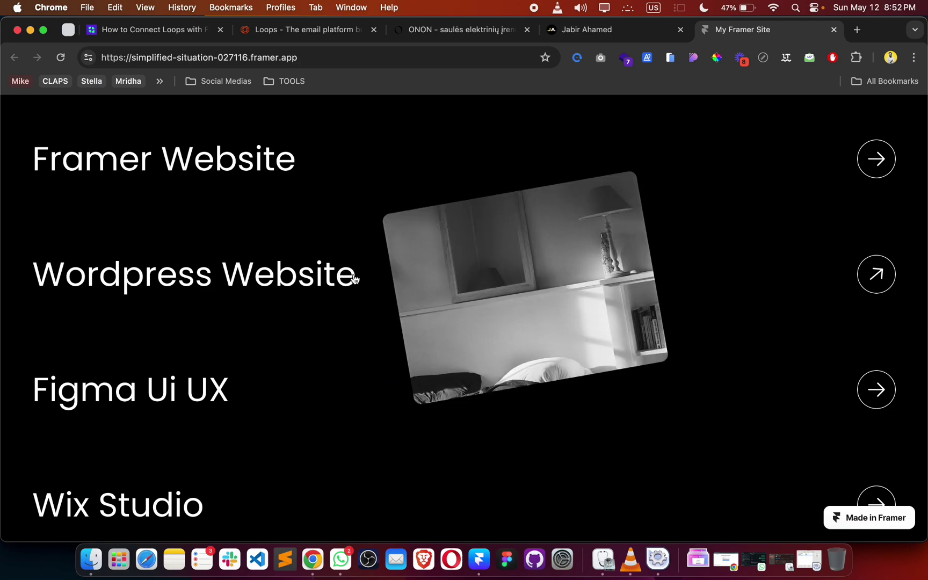
scroll(369, 255, down, 1)
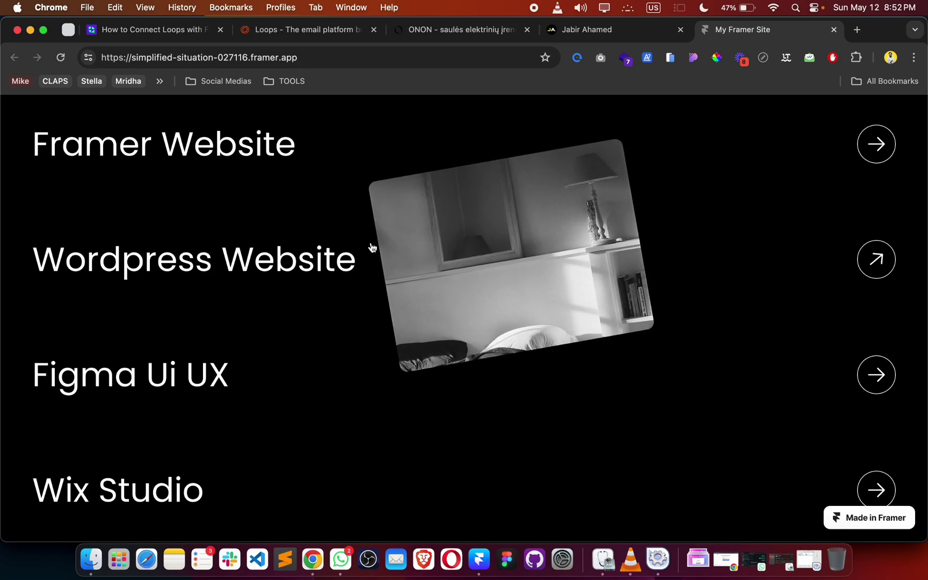
scroll(333, 253, down, 2)
scroll(248, 332, down, 1)
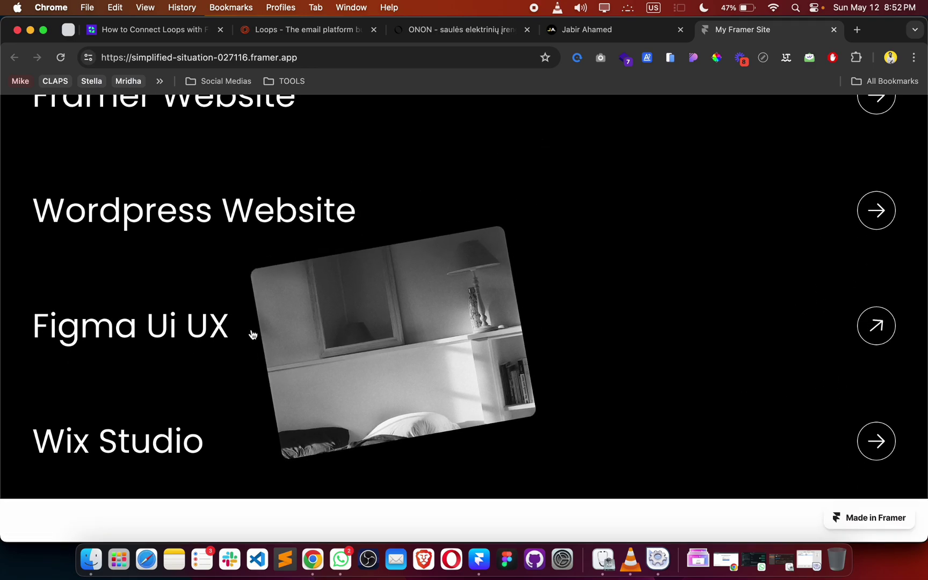
scroll(245, 332, down, 3)
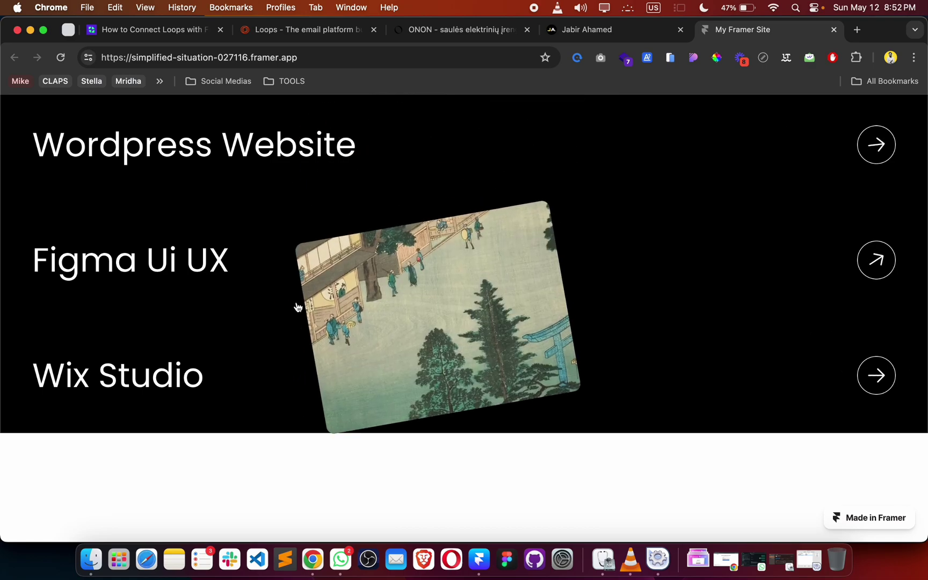
scroll(332, 363, up, 5)
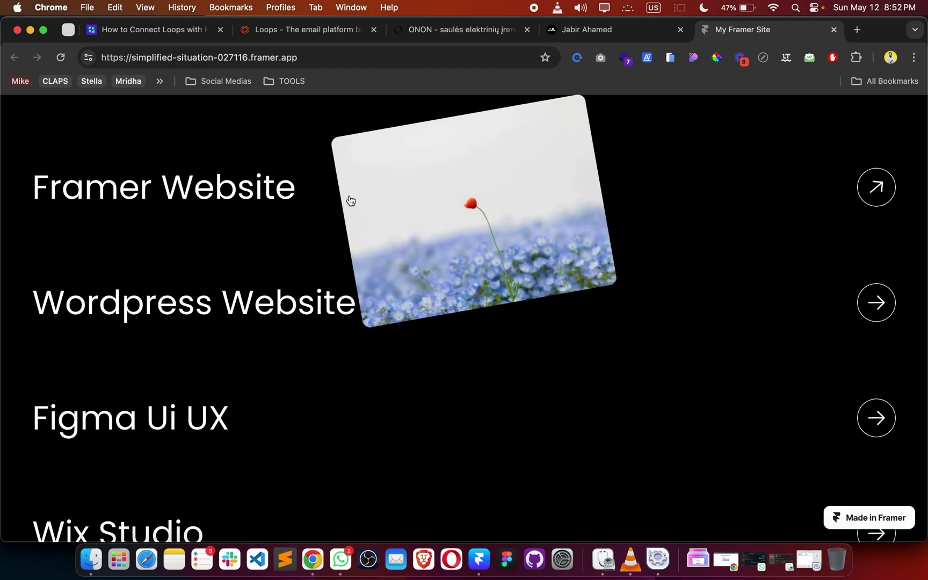